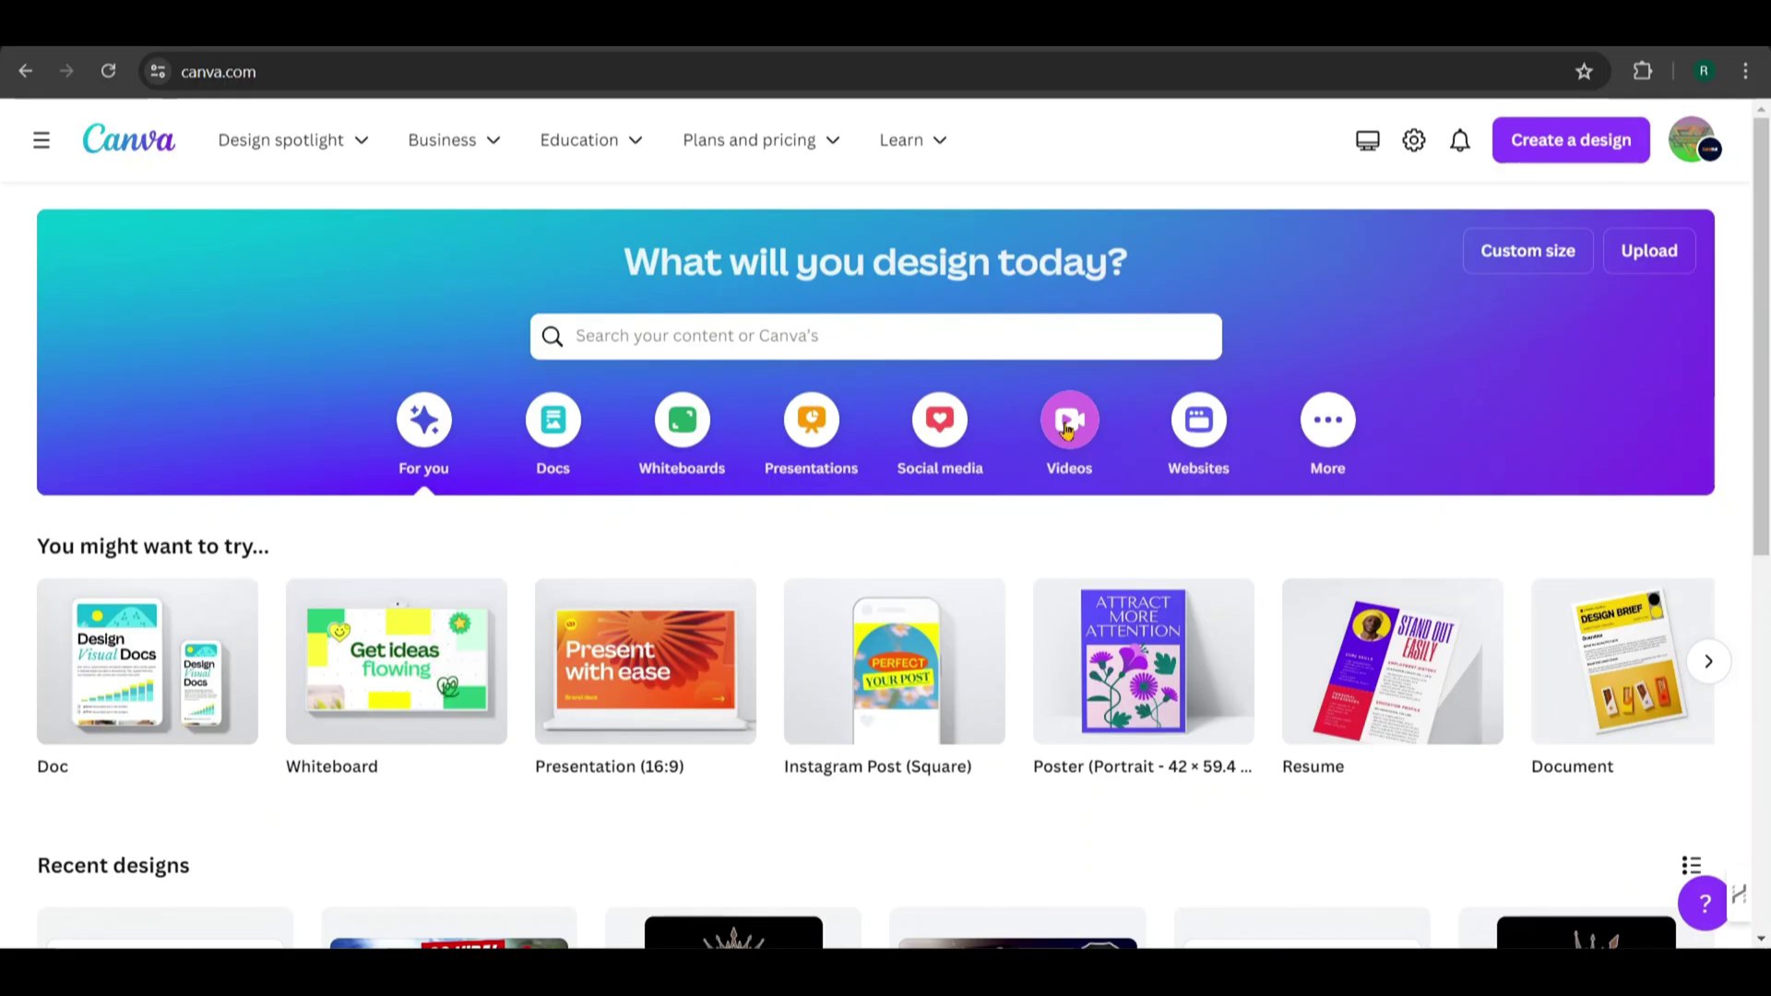
- Create a blank 1920 × 1080 video design from the Videos category
left_click(1067, 429)
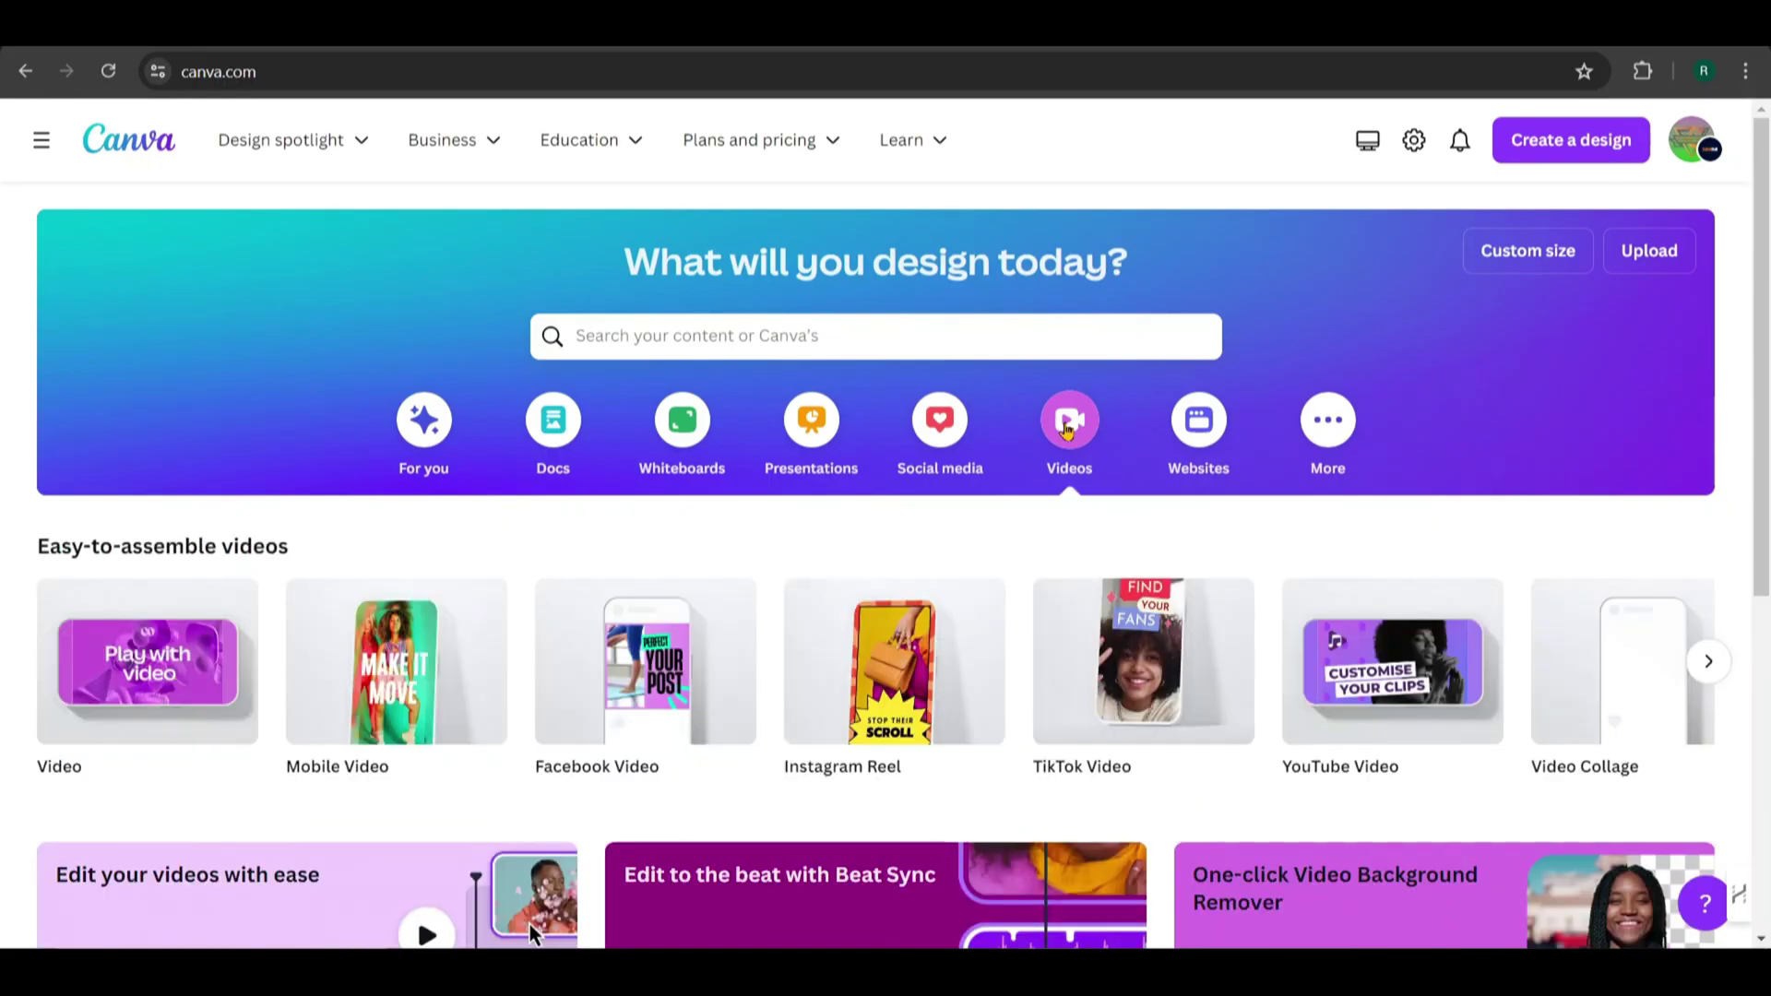
mouse_move(151, 784)
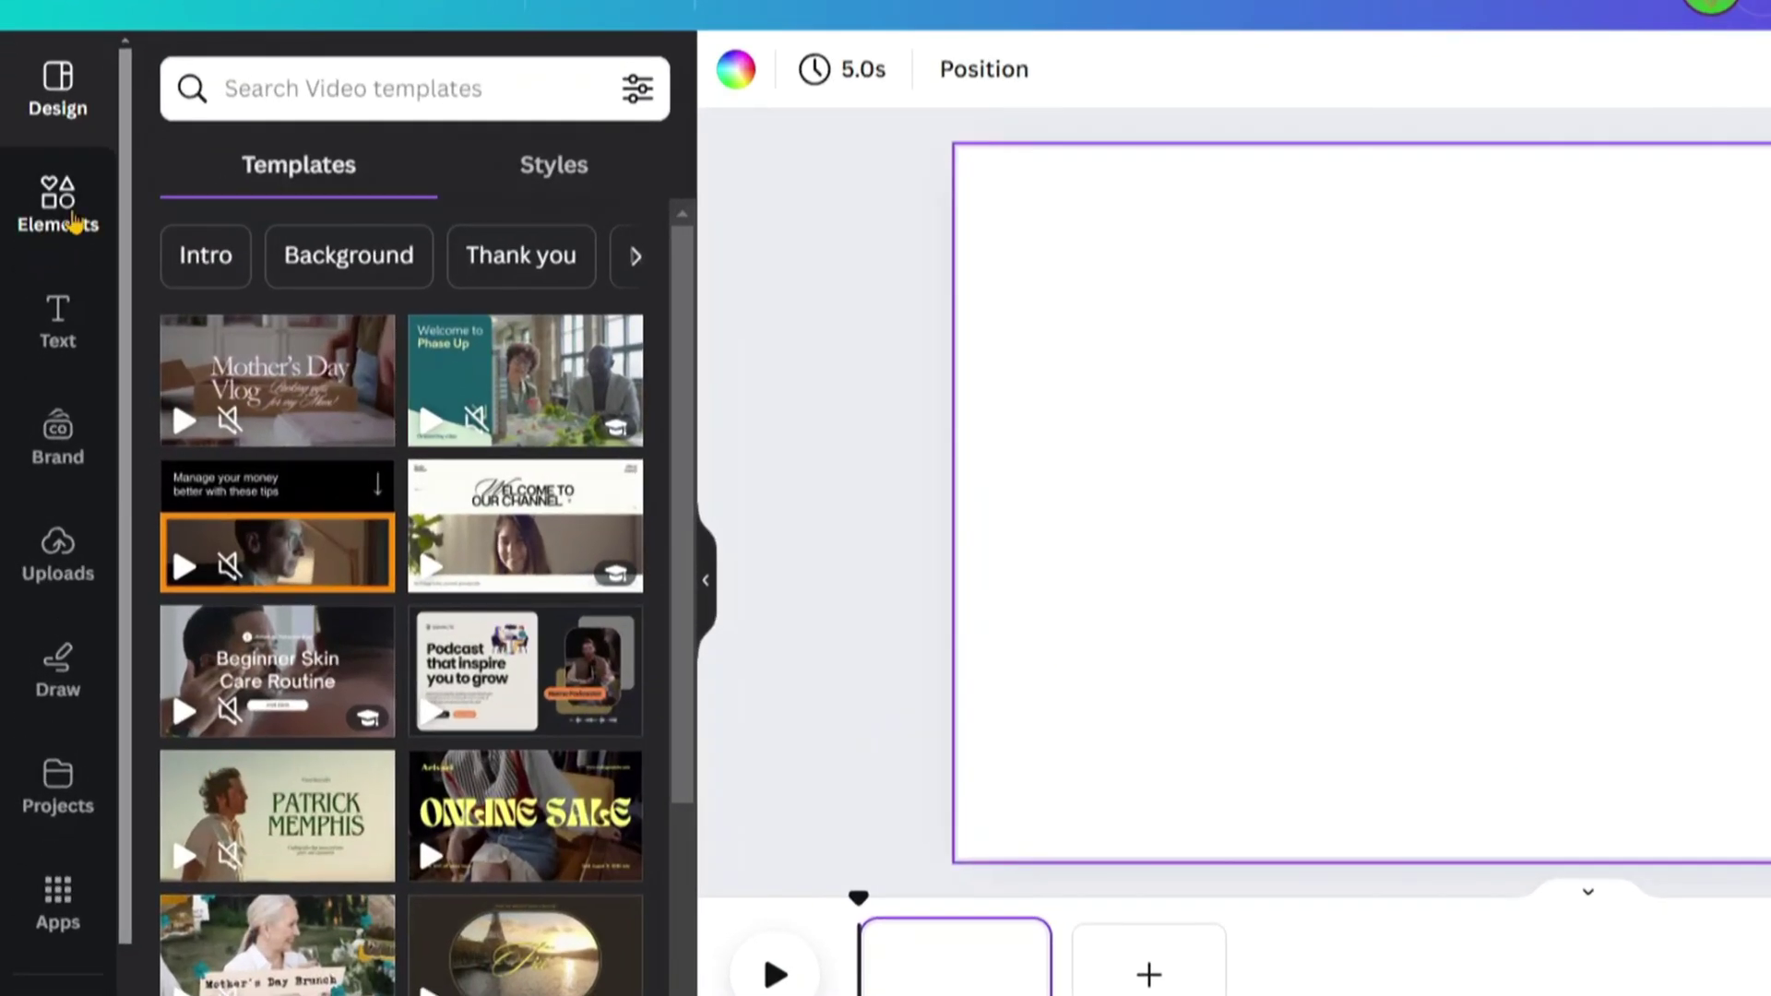
- Open the Elements panel and show all Graphics
left_click(53, 298)
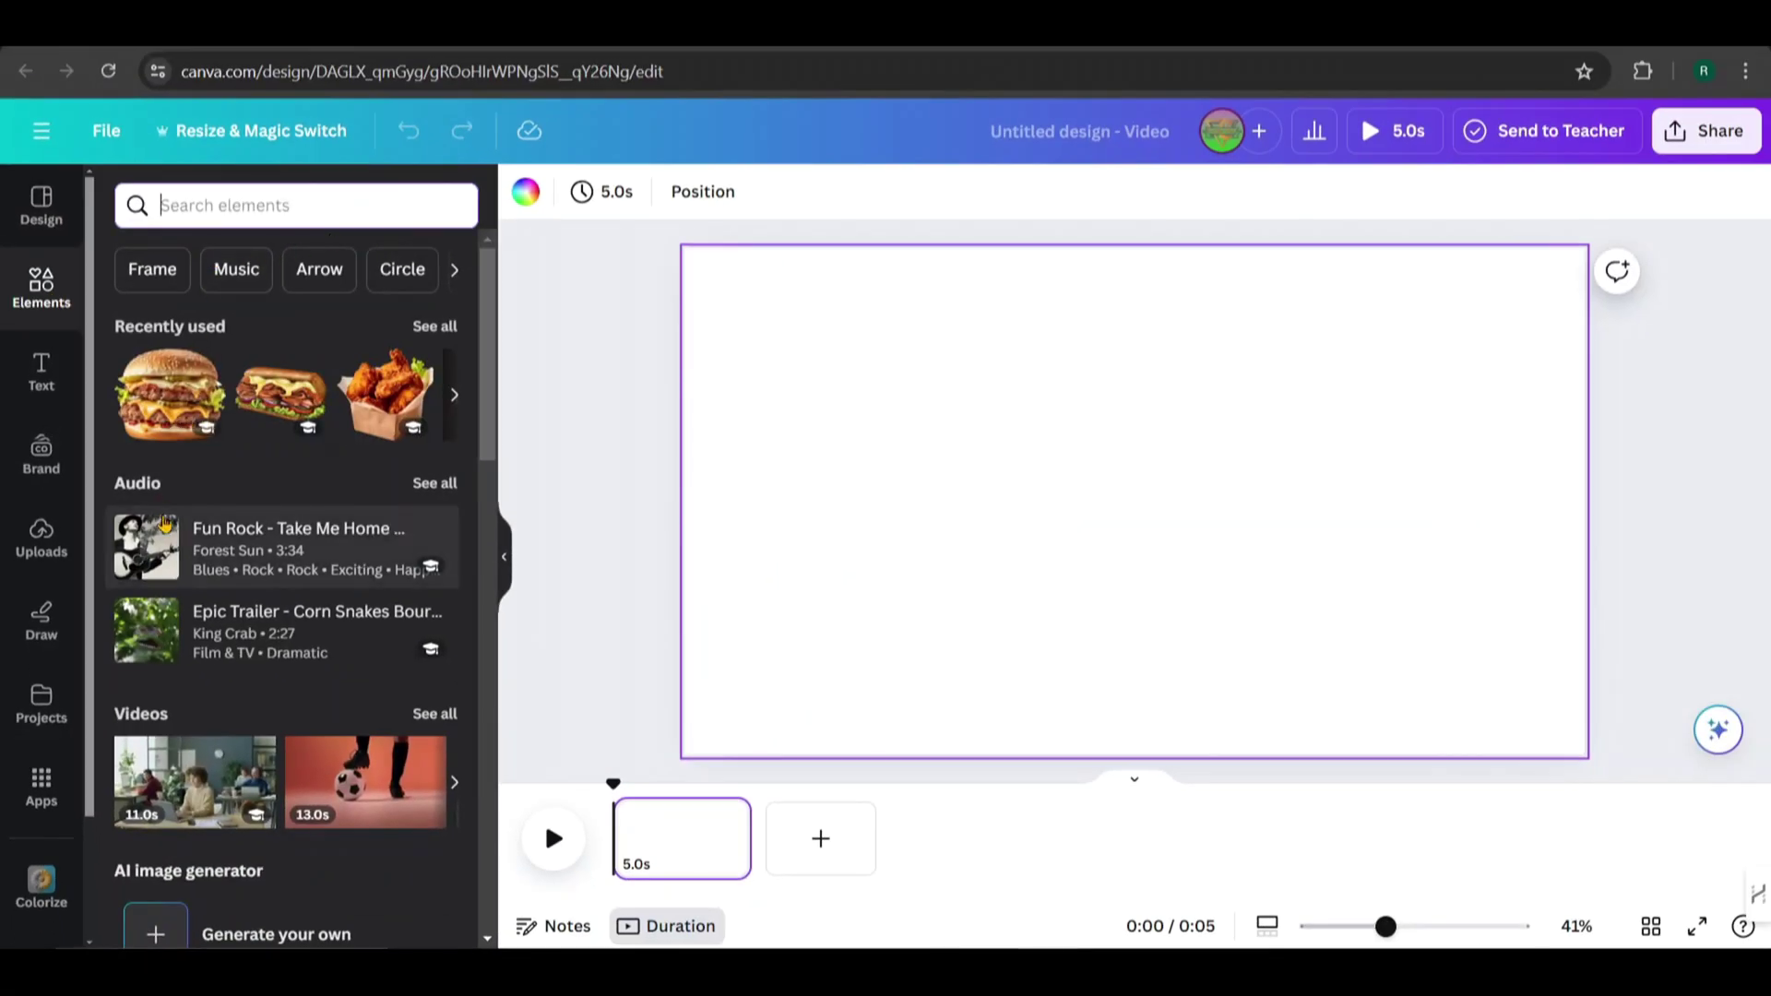
scroll(388, 349, "down", 9)
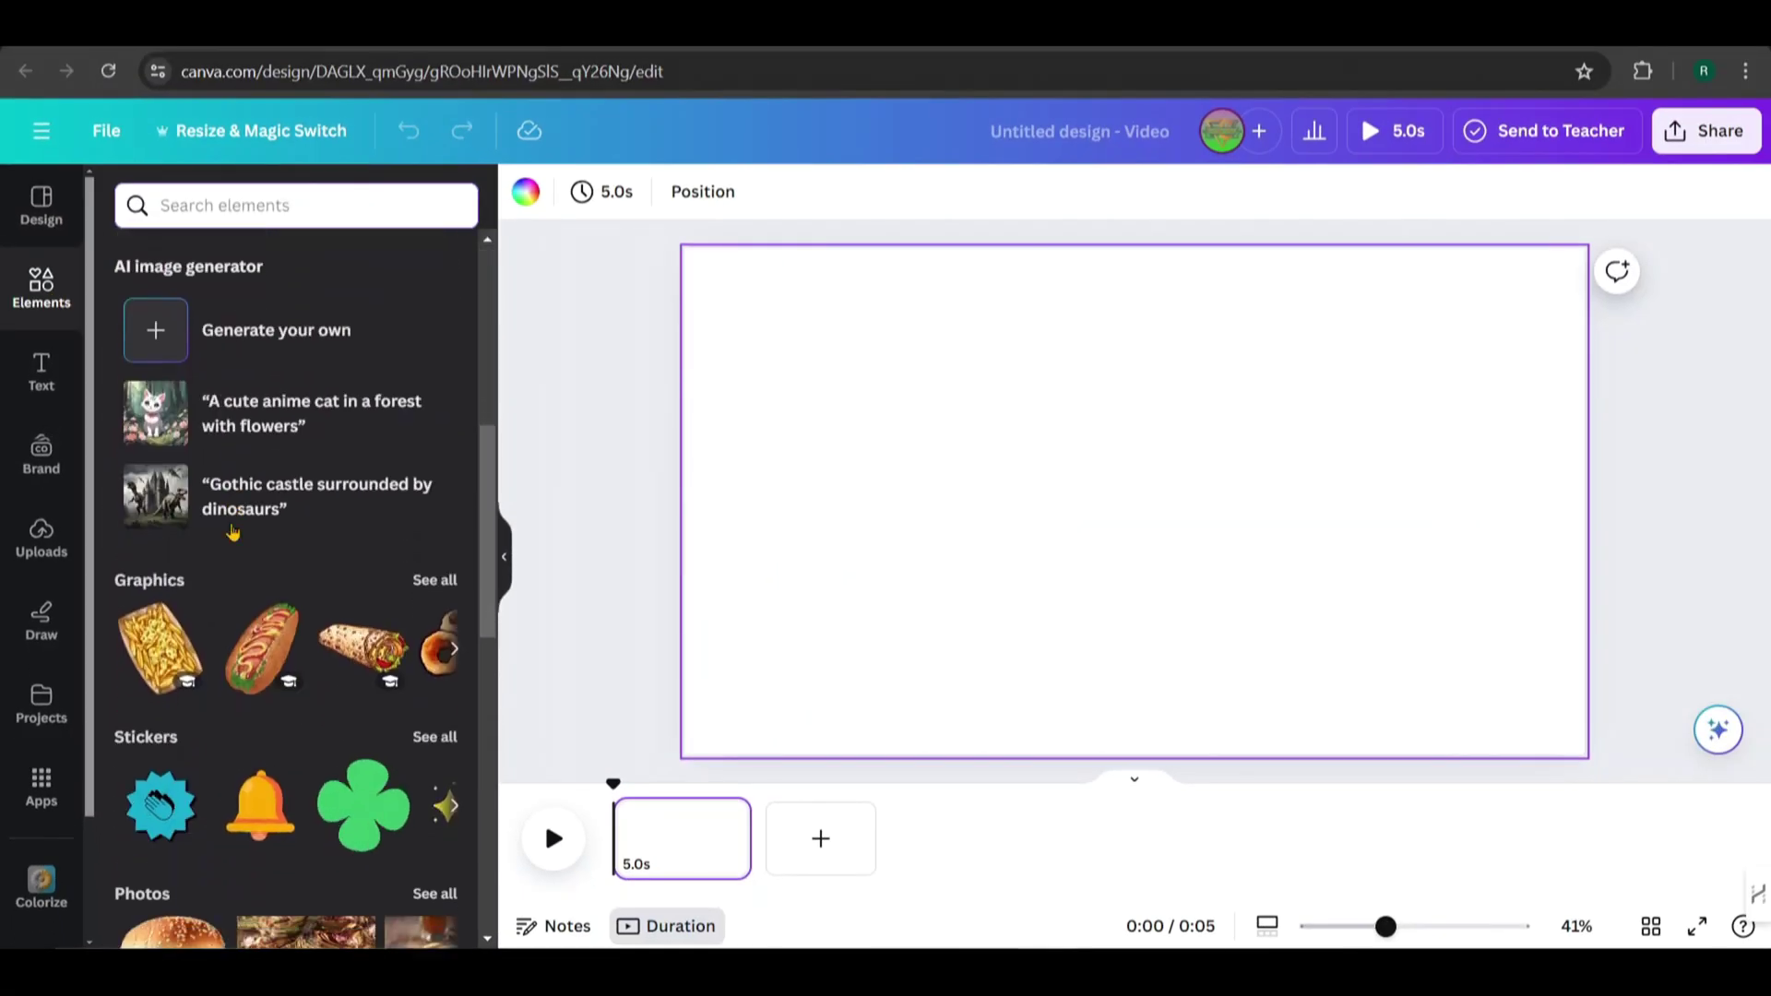
left_click(451, 379)
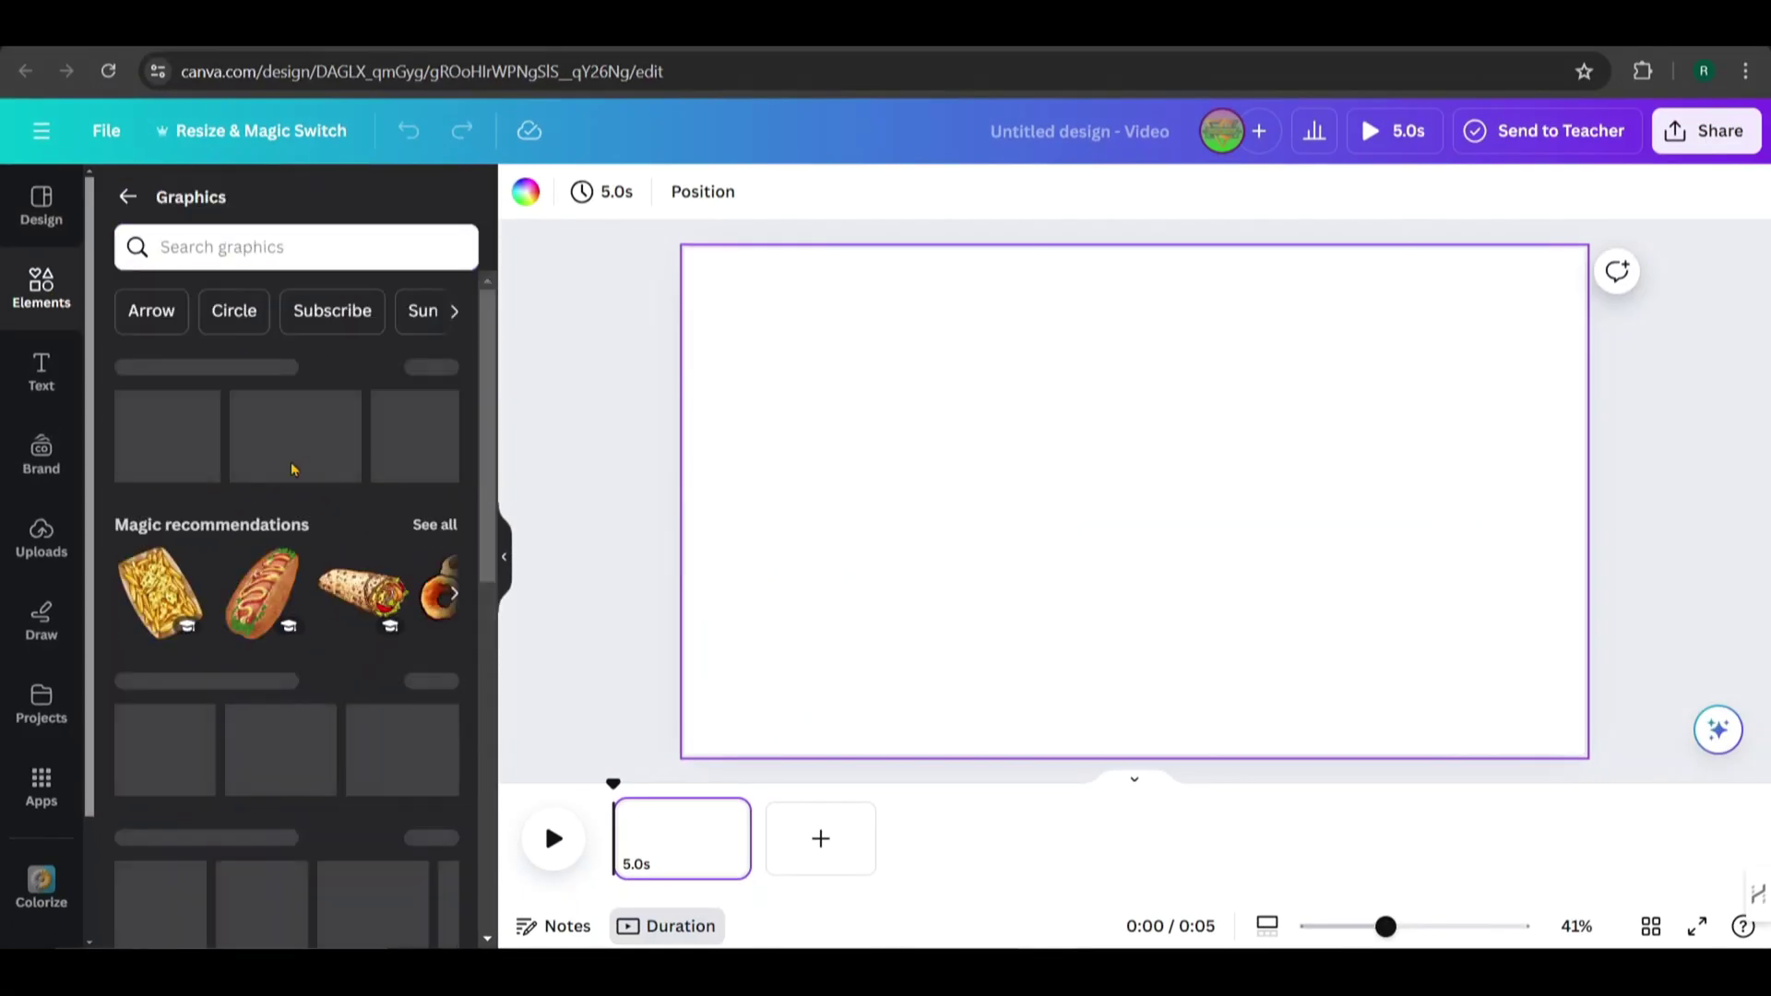
scroll(282, 526, "down", 8)
scroll(282, 527, "up", 10)
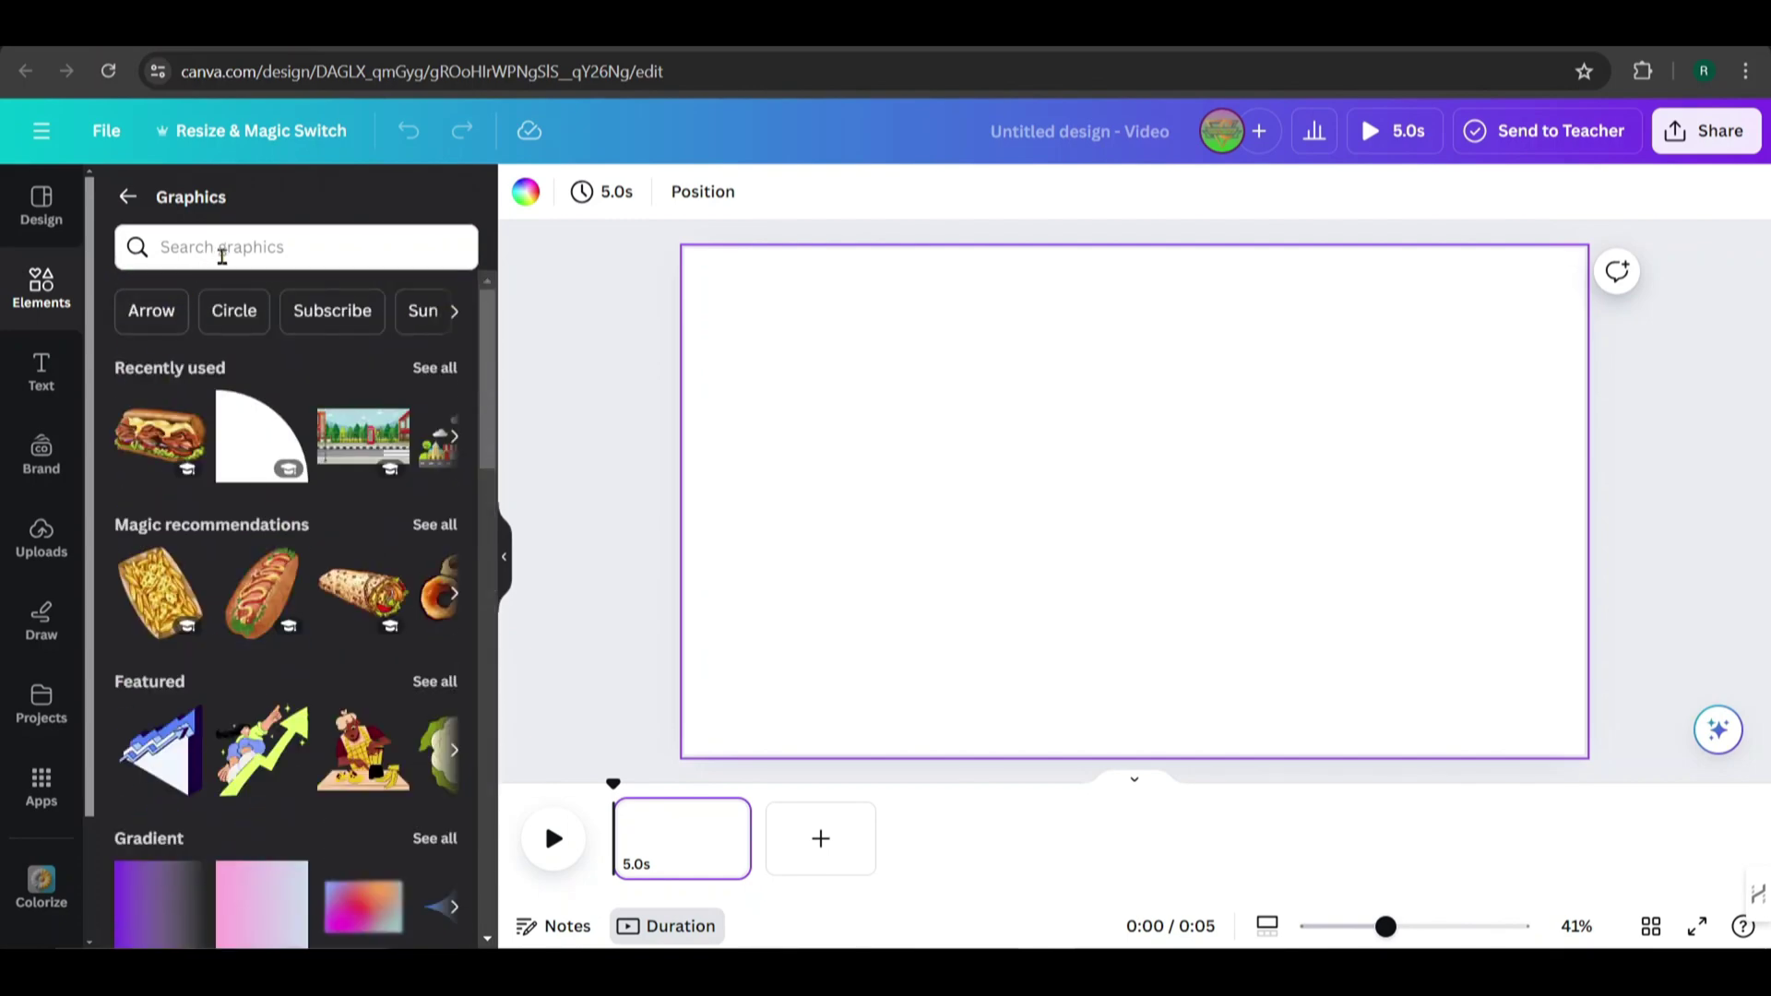
- Search graphics for 'fried chicken' with the Animated filter, then clear the search
left_click(226, 249)
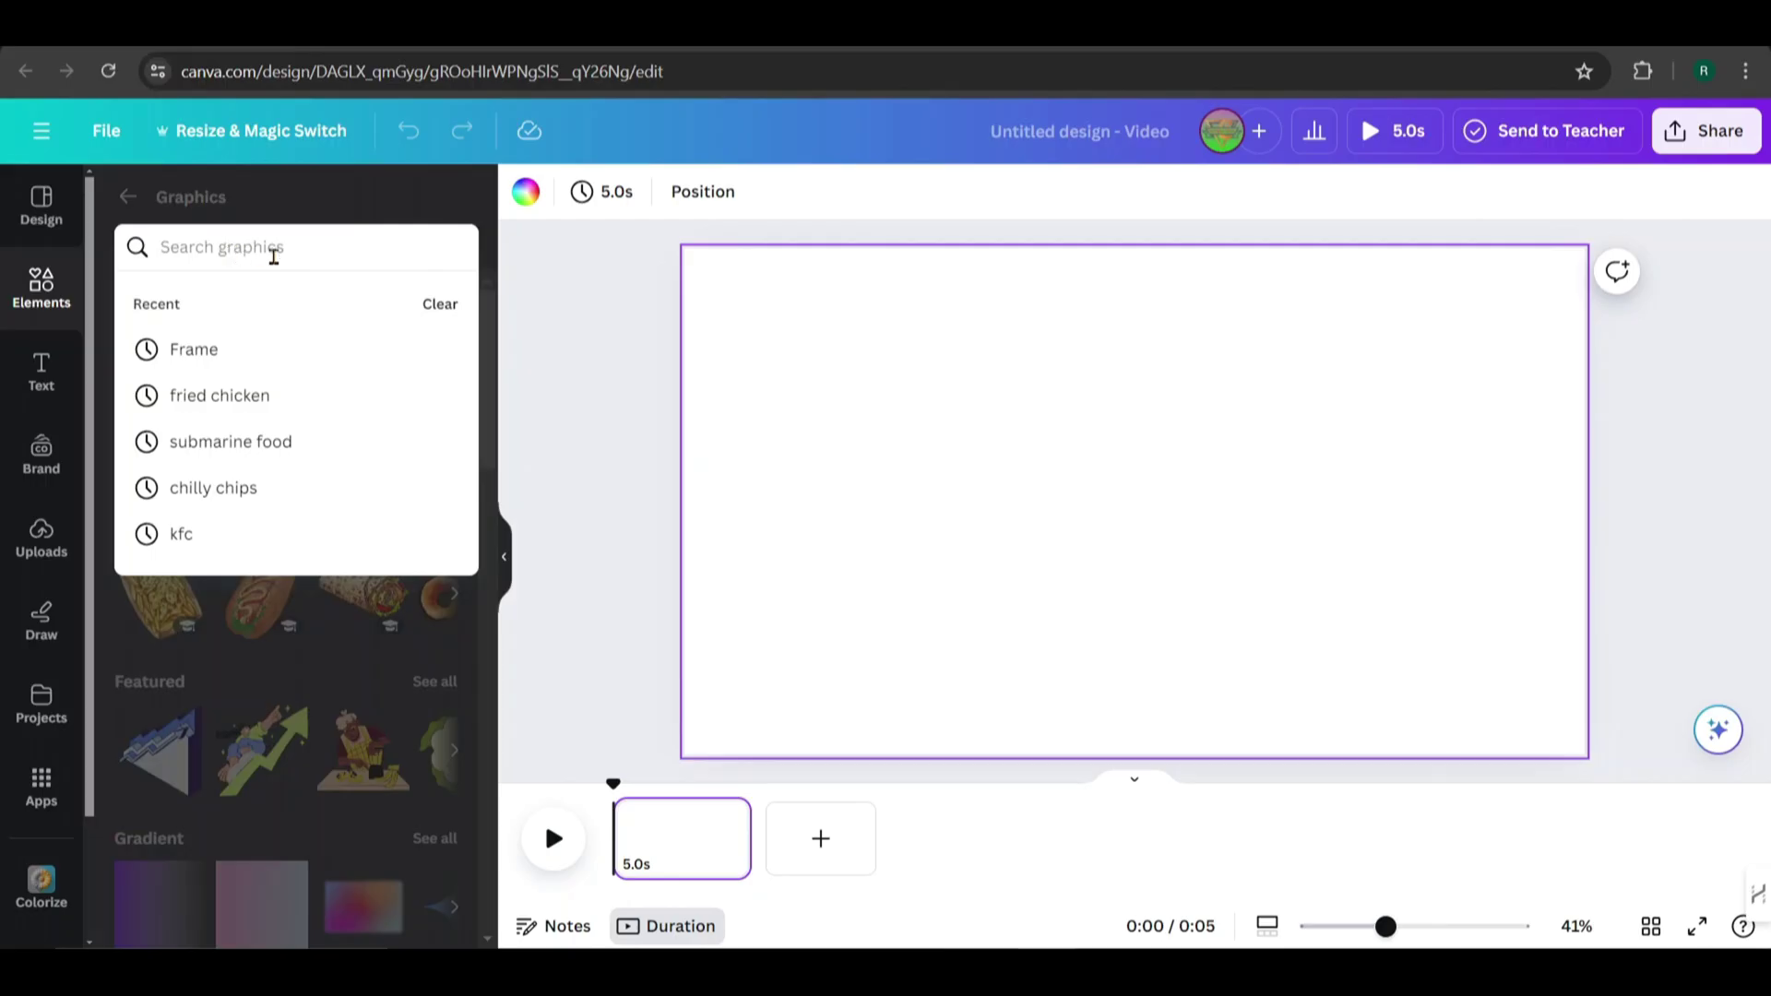
left_click(219, 392)
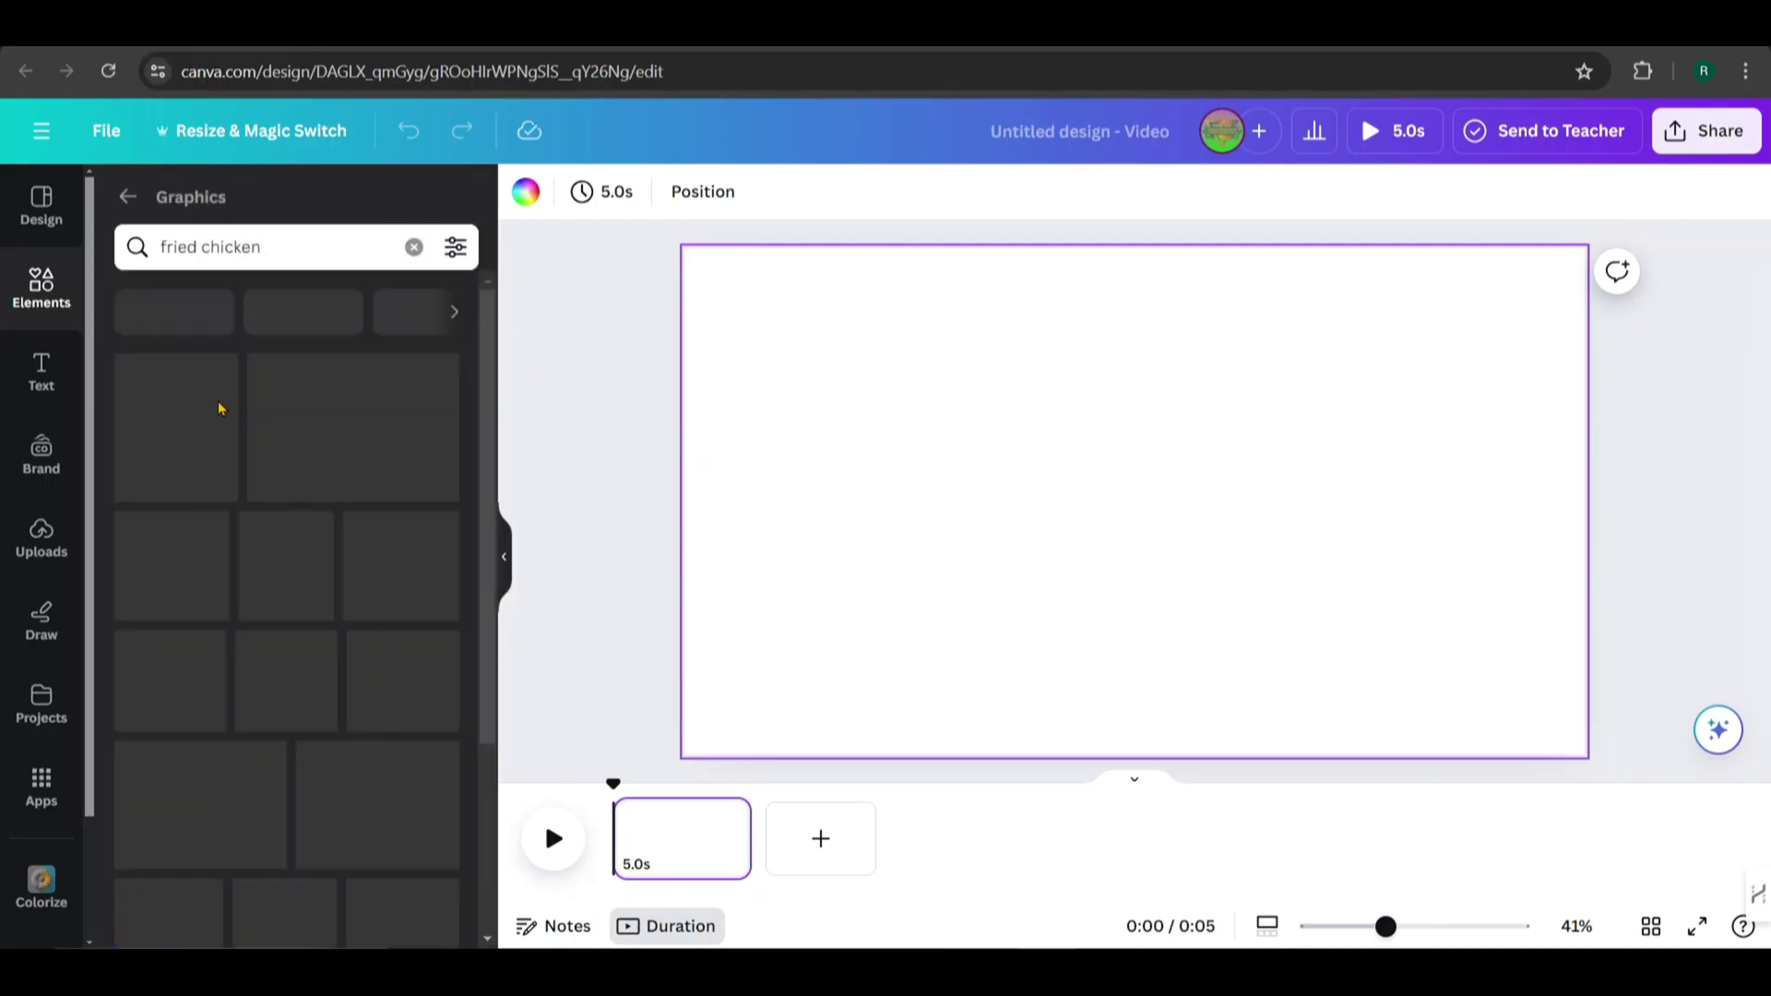
scroll(264, 415, "down", 10)
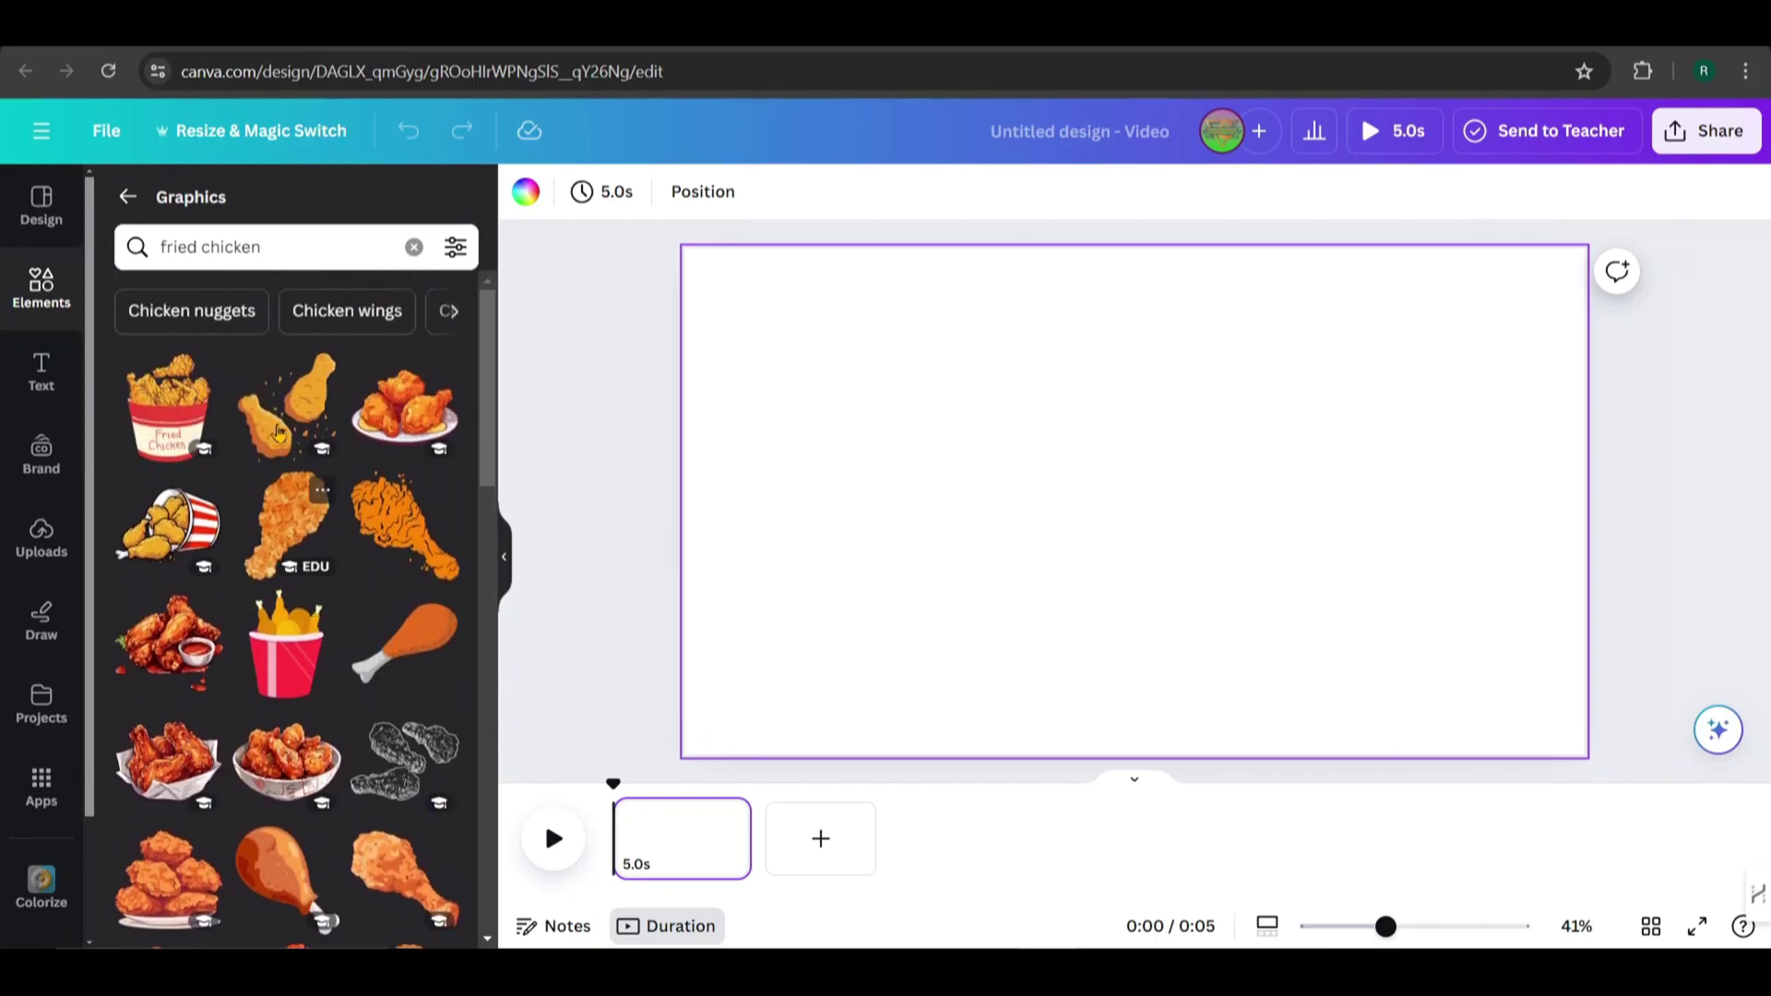
left_click(454, 249)
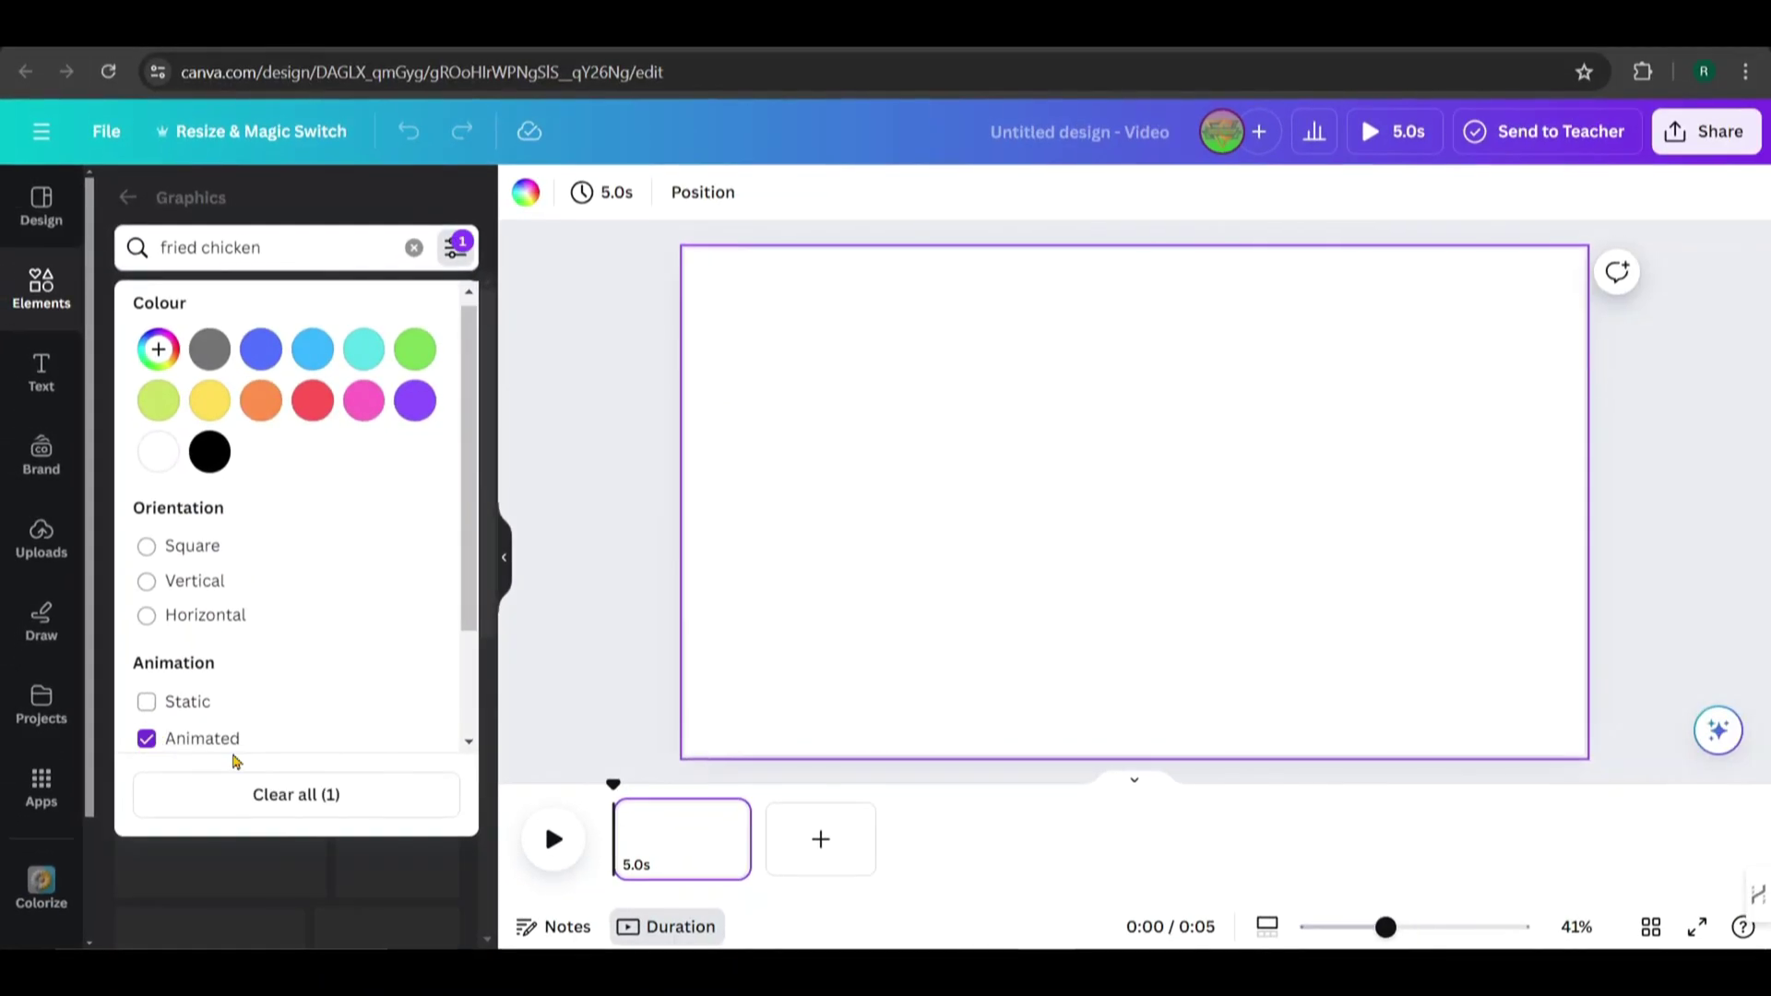
left_click(489, 857)
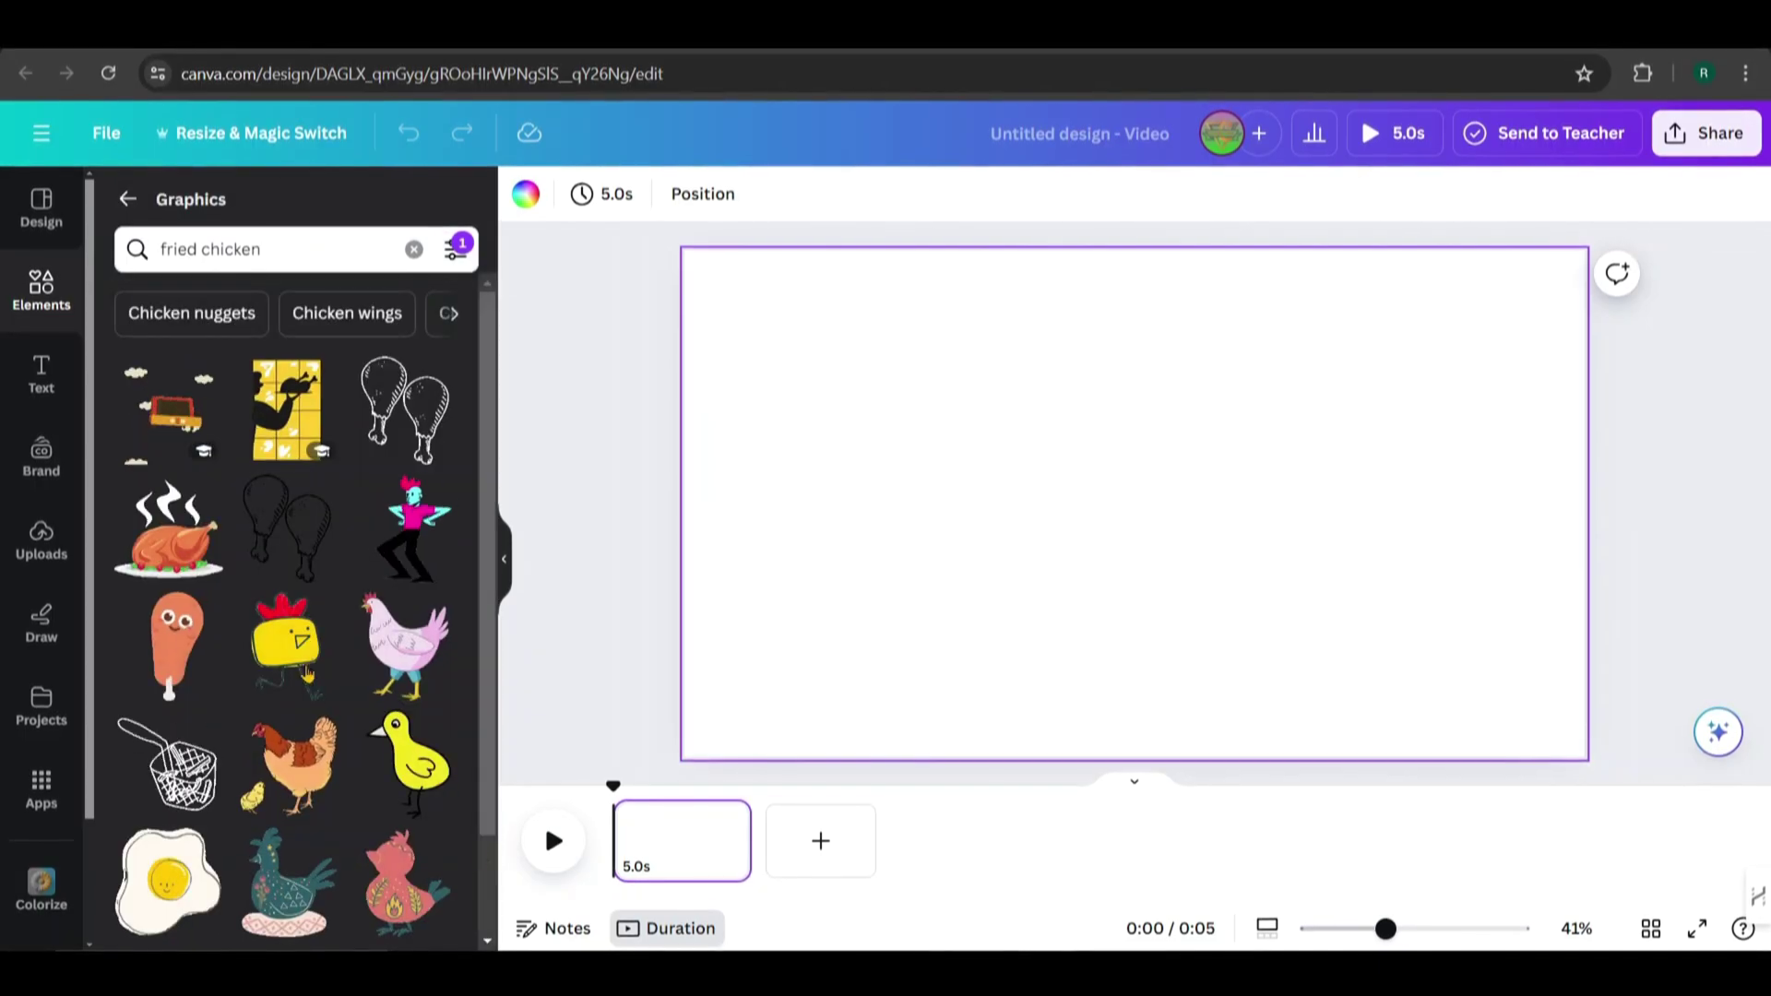
scroll(141, 518, "down", 4)
scroll(140, 396, "down", 6)
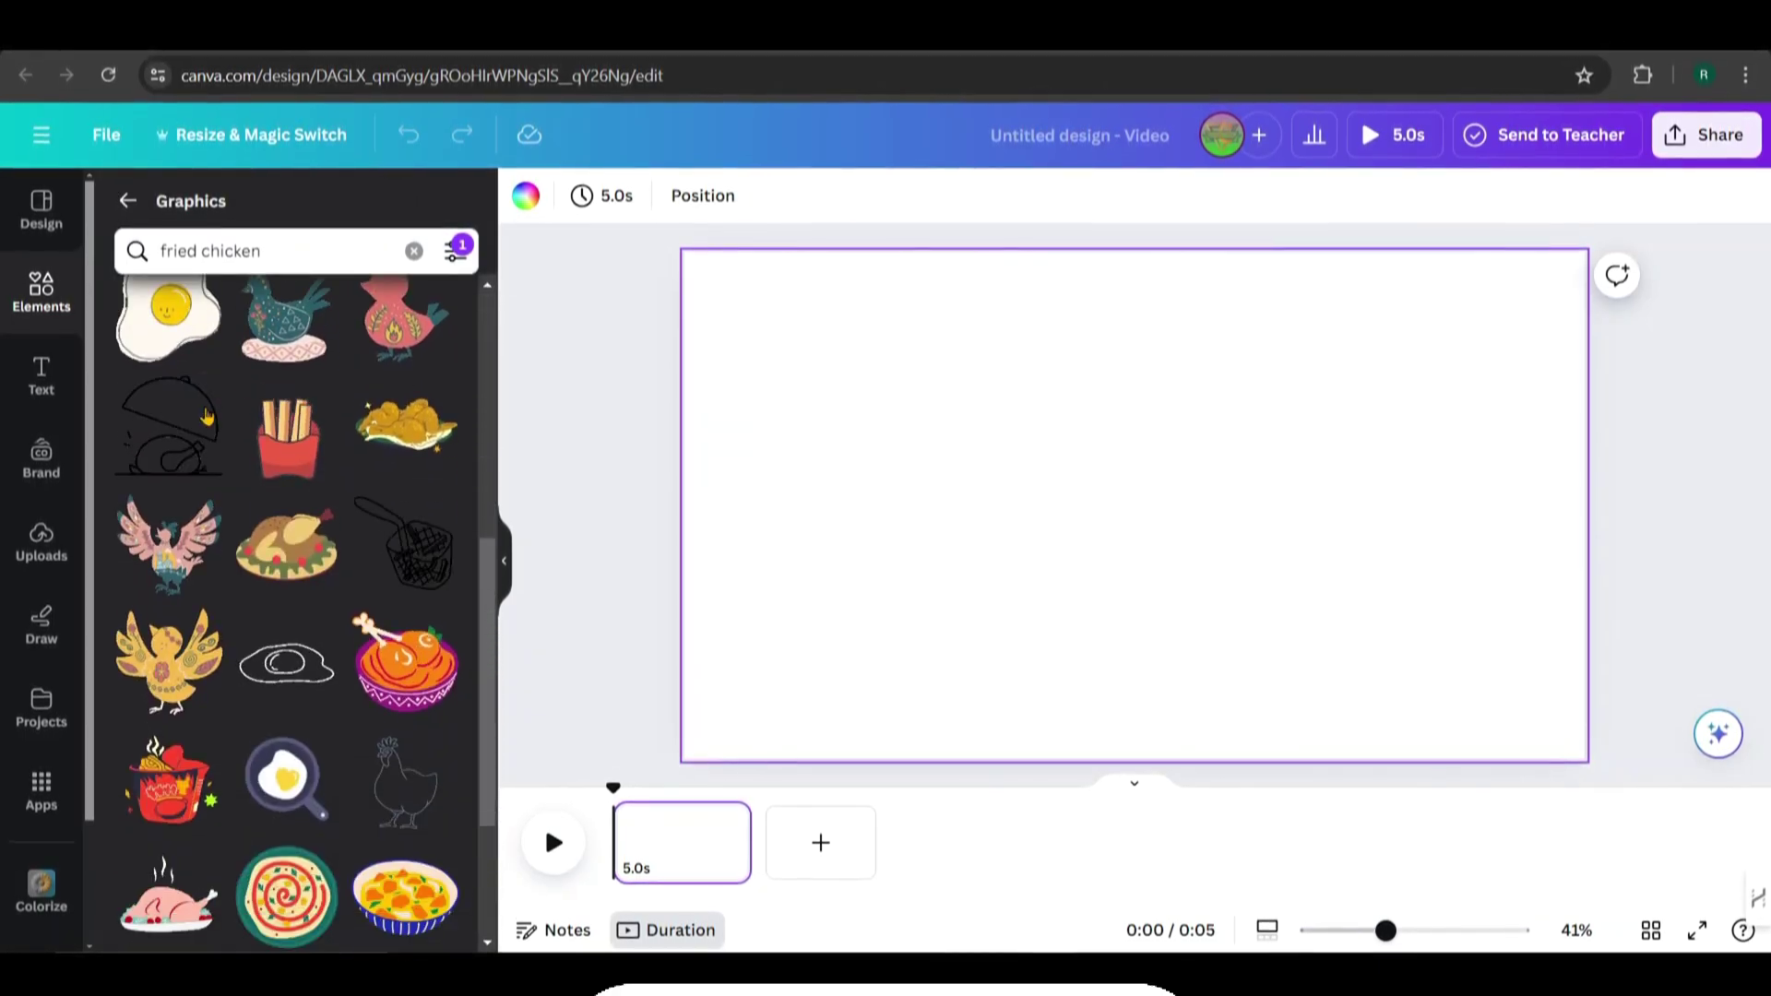
scroll(206, 416, "up", 10)
scroll(206, 417, "up", 1)
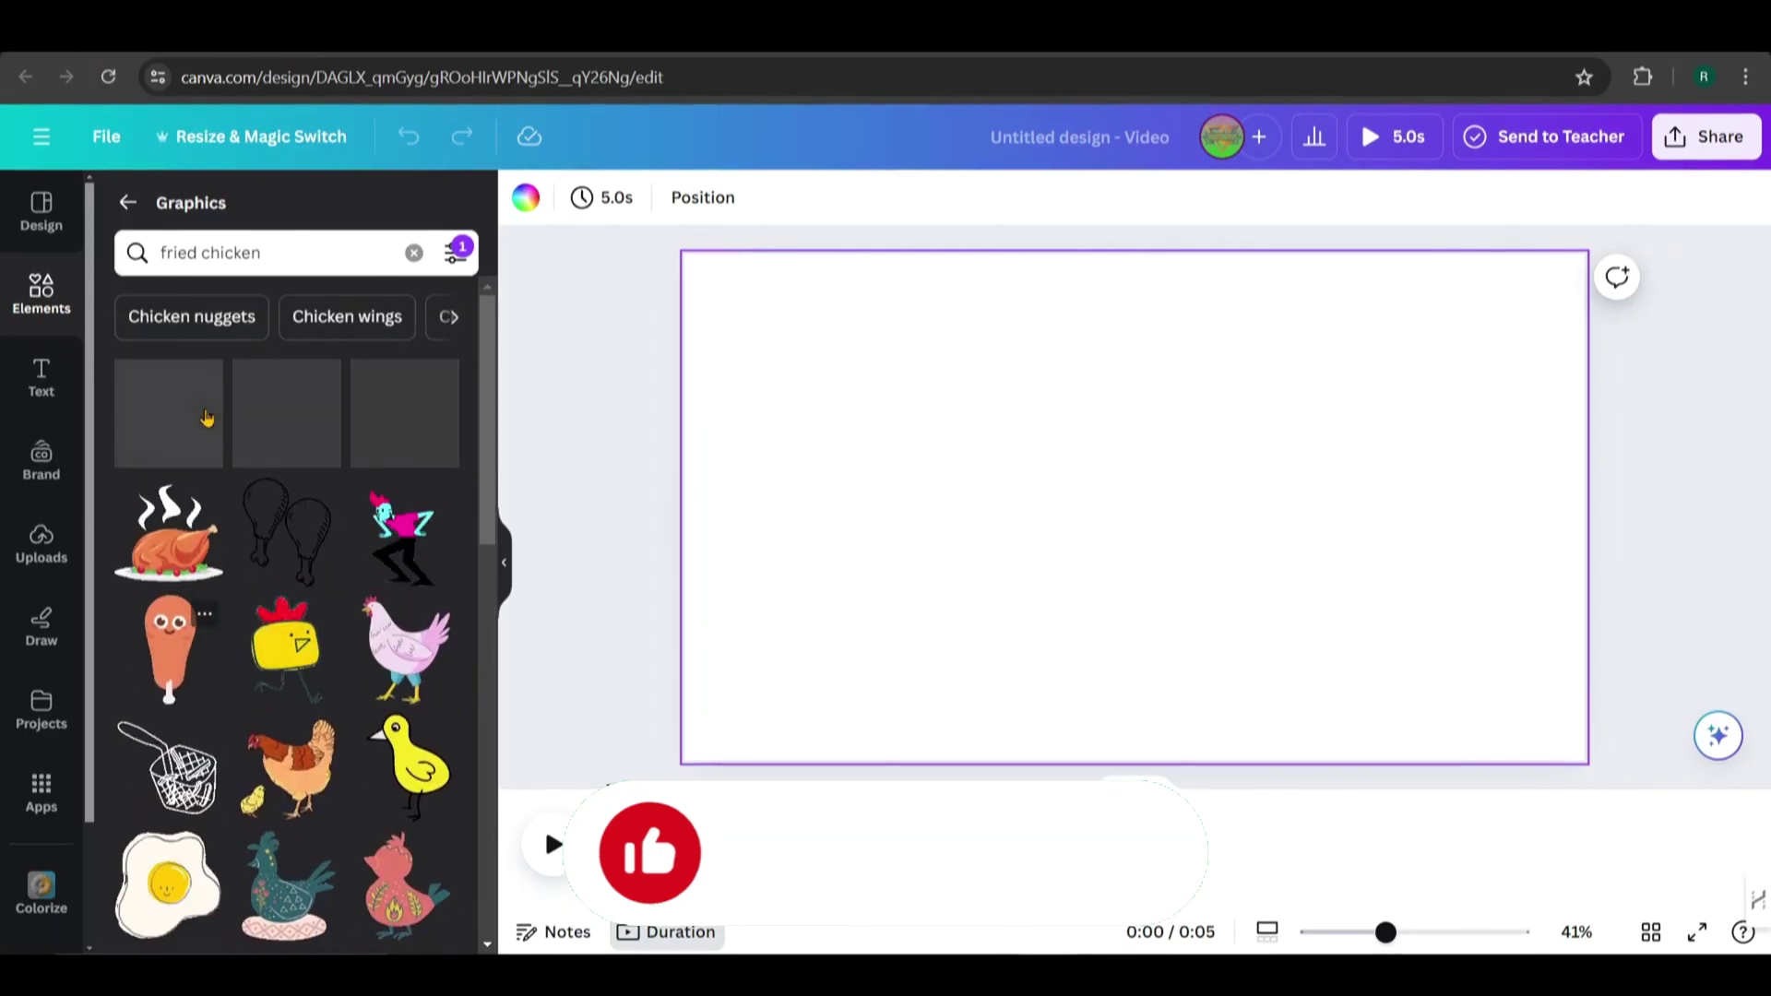
left_click(417, 259)
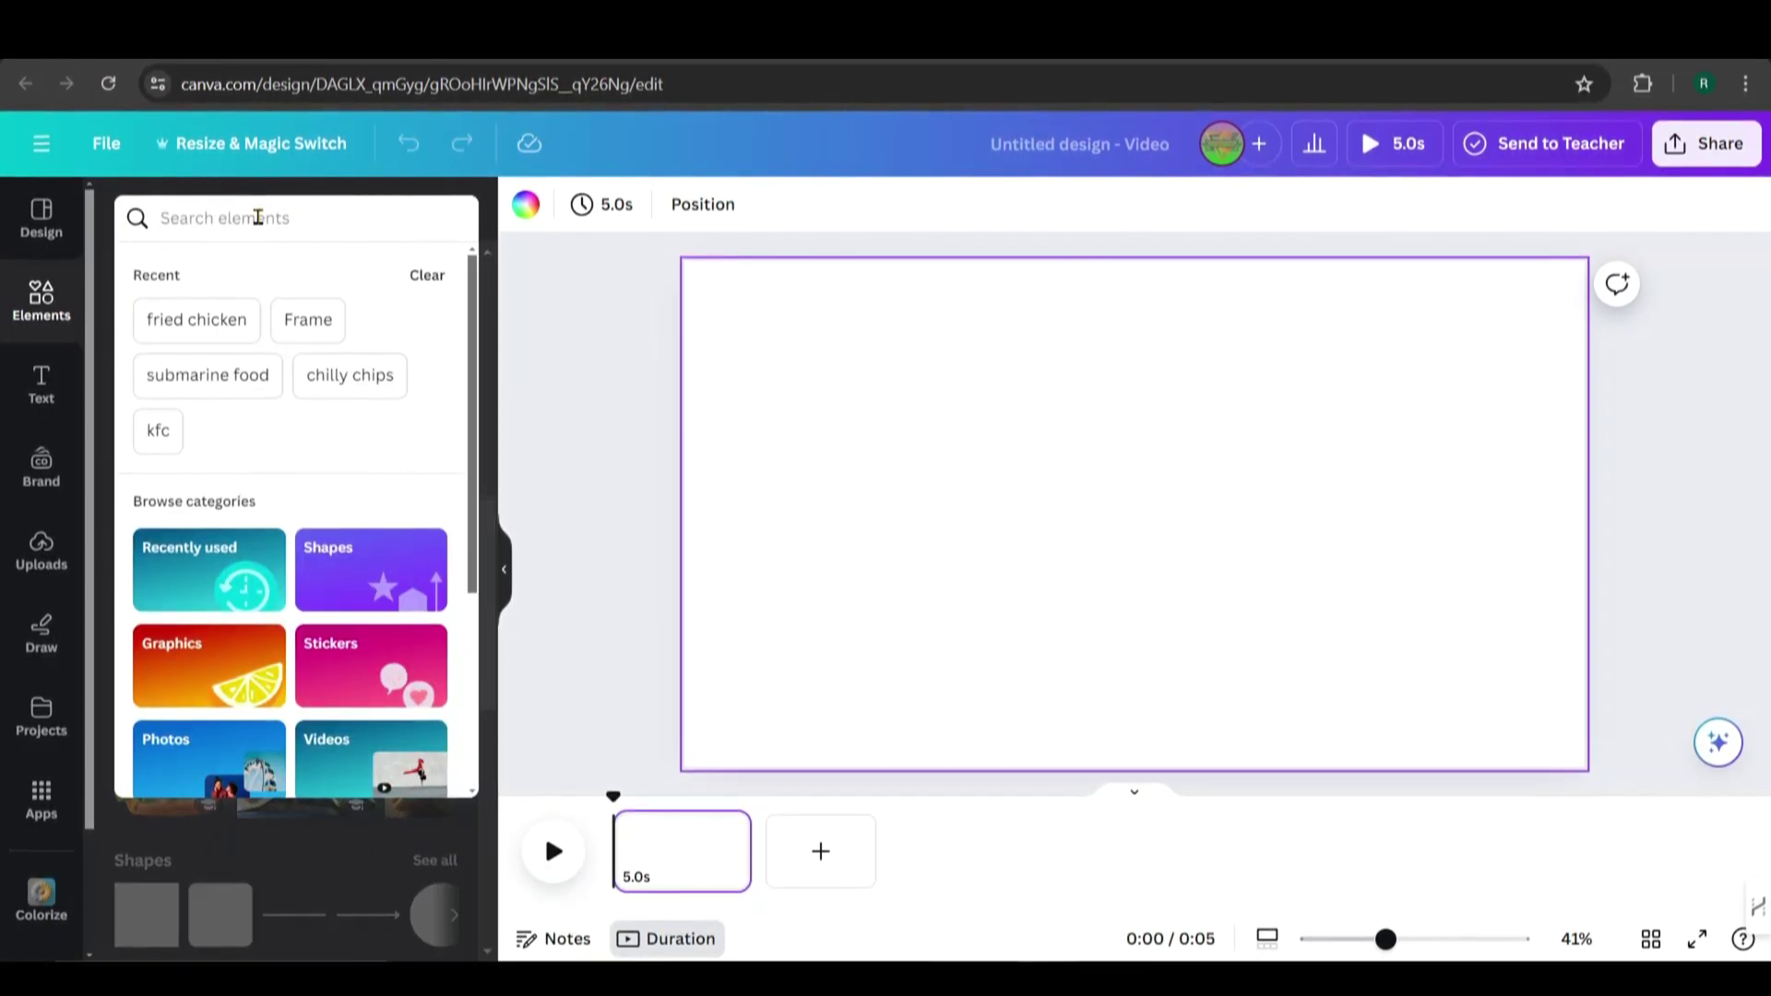
- Search 'landscape road', add the city-street graphic from the Graphics results, and clear the search
type("land")
left_click(237, 321)
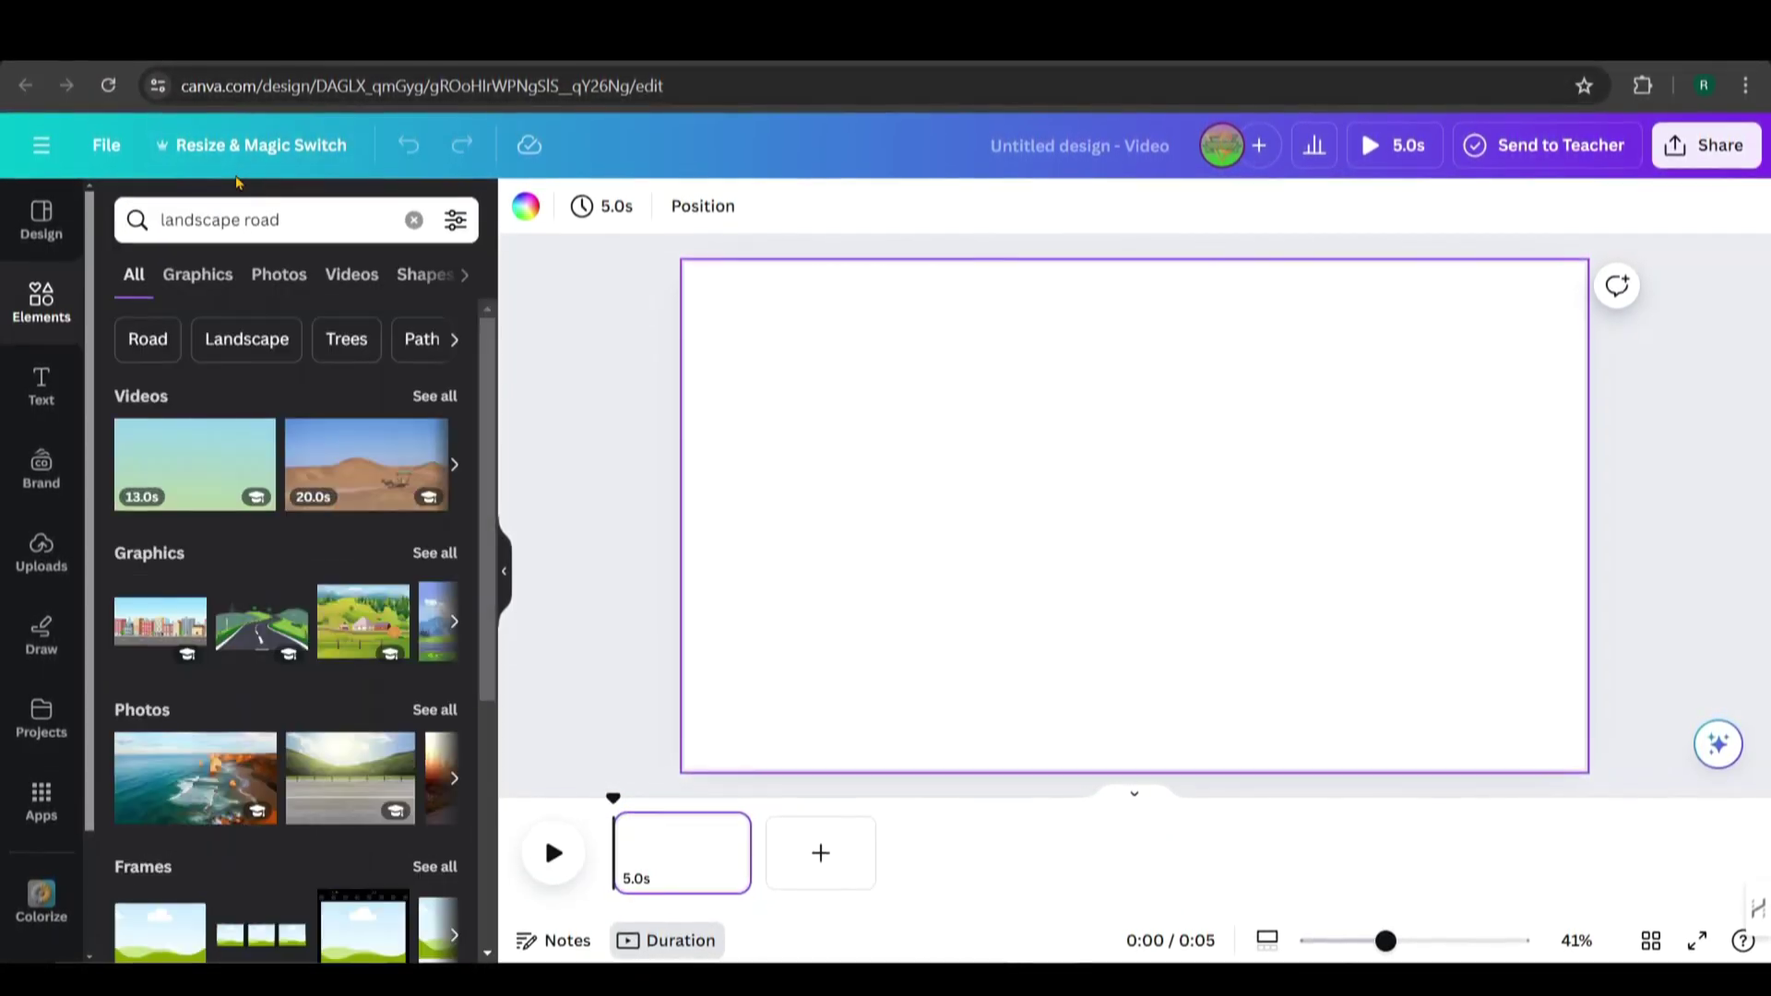
left_click(214, 279)
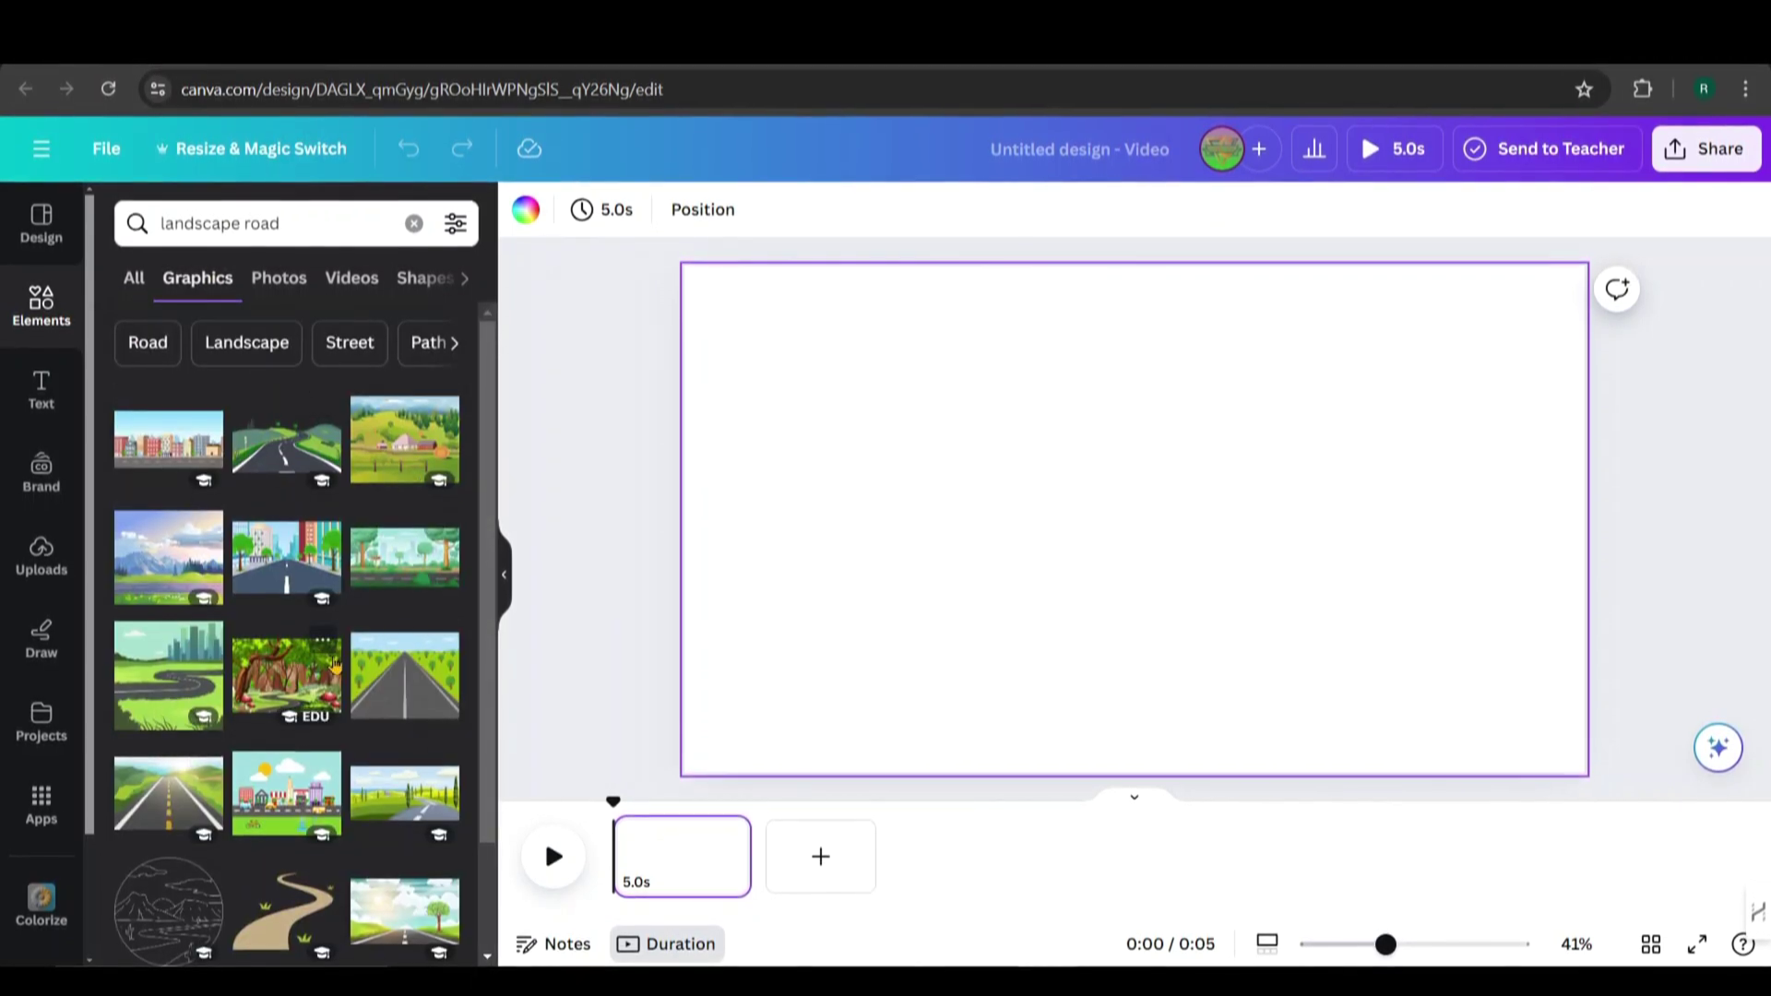
scroll(334, 647, "up", 5)
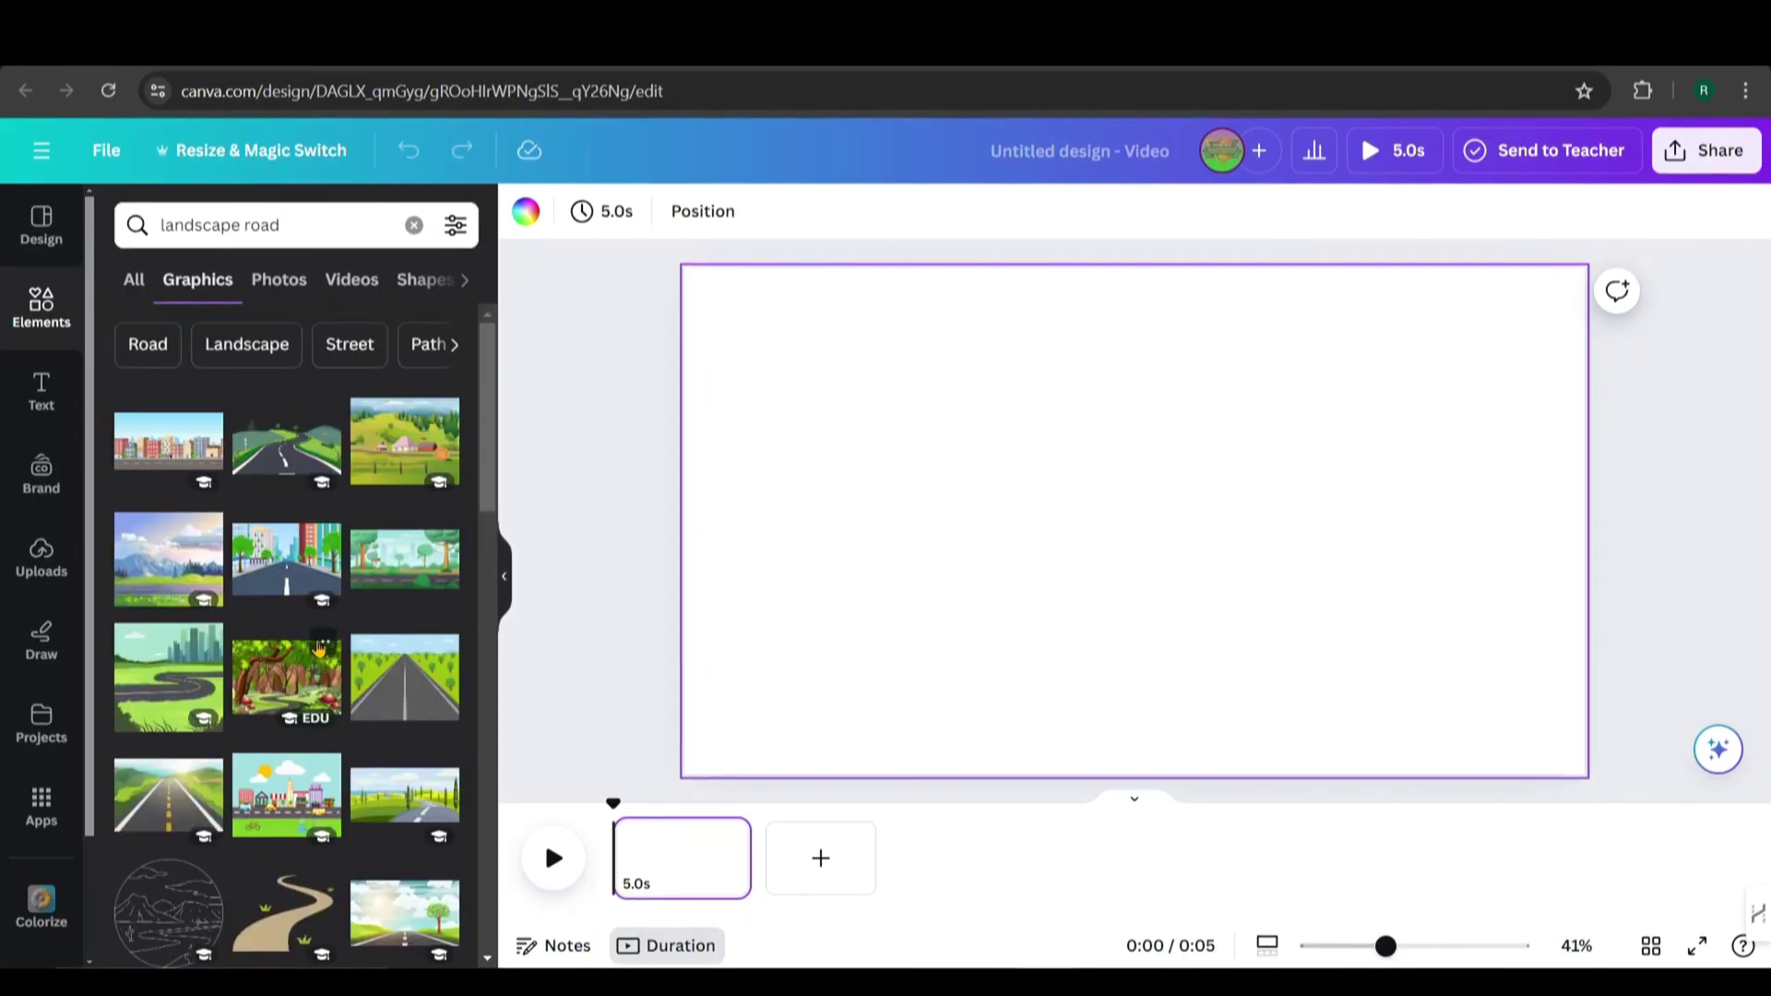
left_click(183, 449)
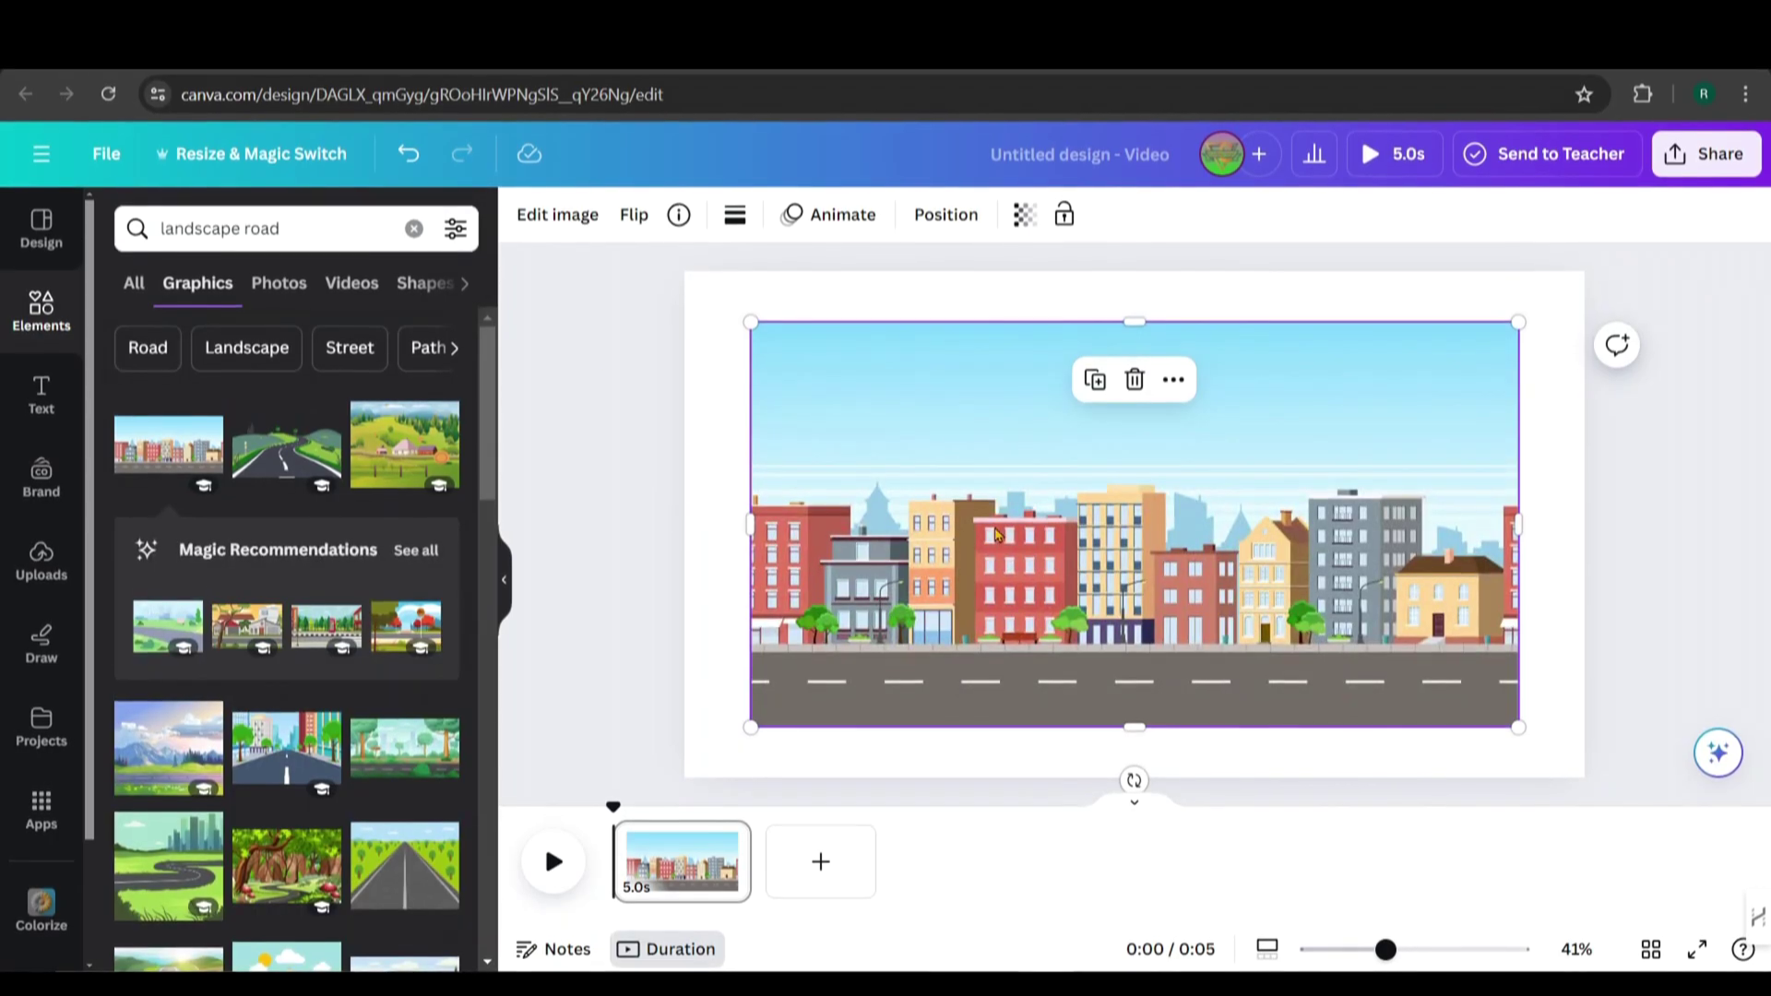
left_click(414, 238)
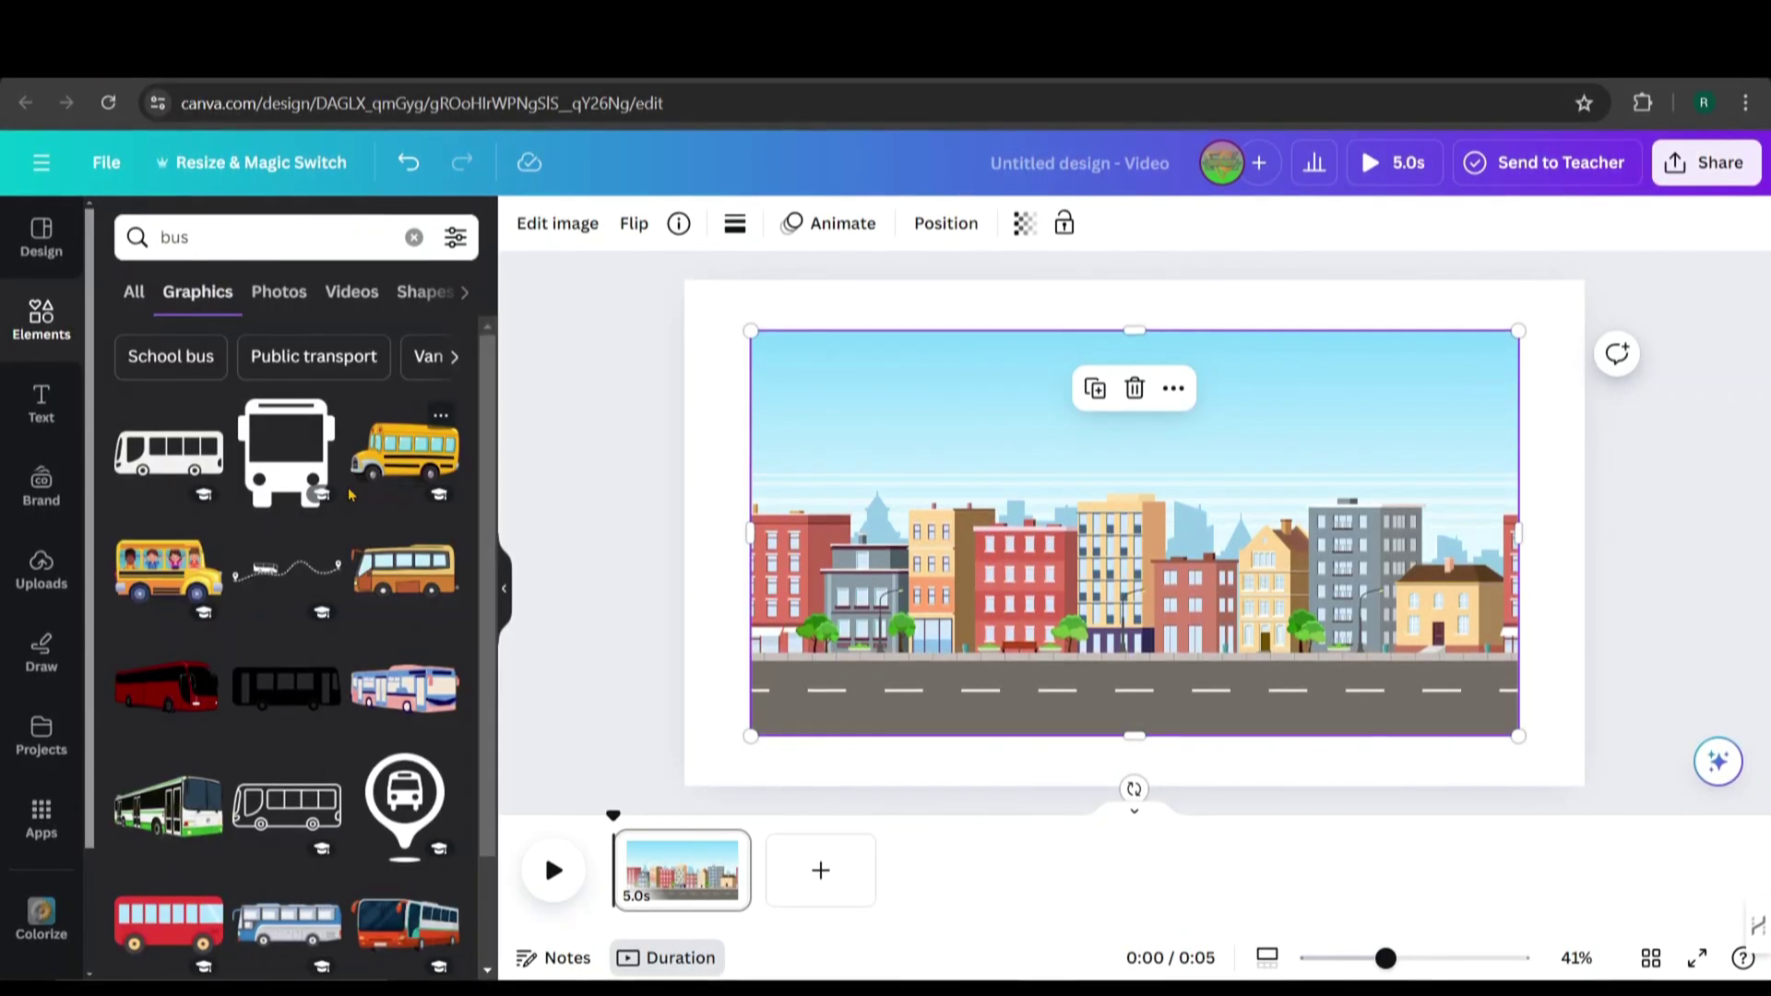
- Add the yellow school bus, flip it horizontally, shrink it and place it on the road
scroll(349, 495, "down", 4)
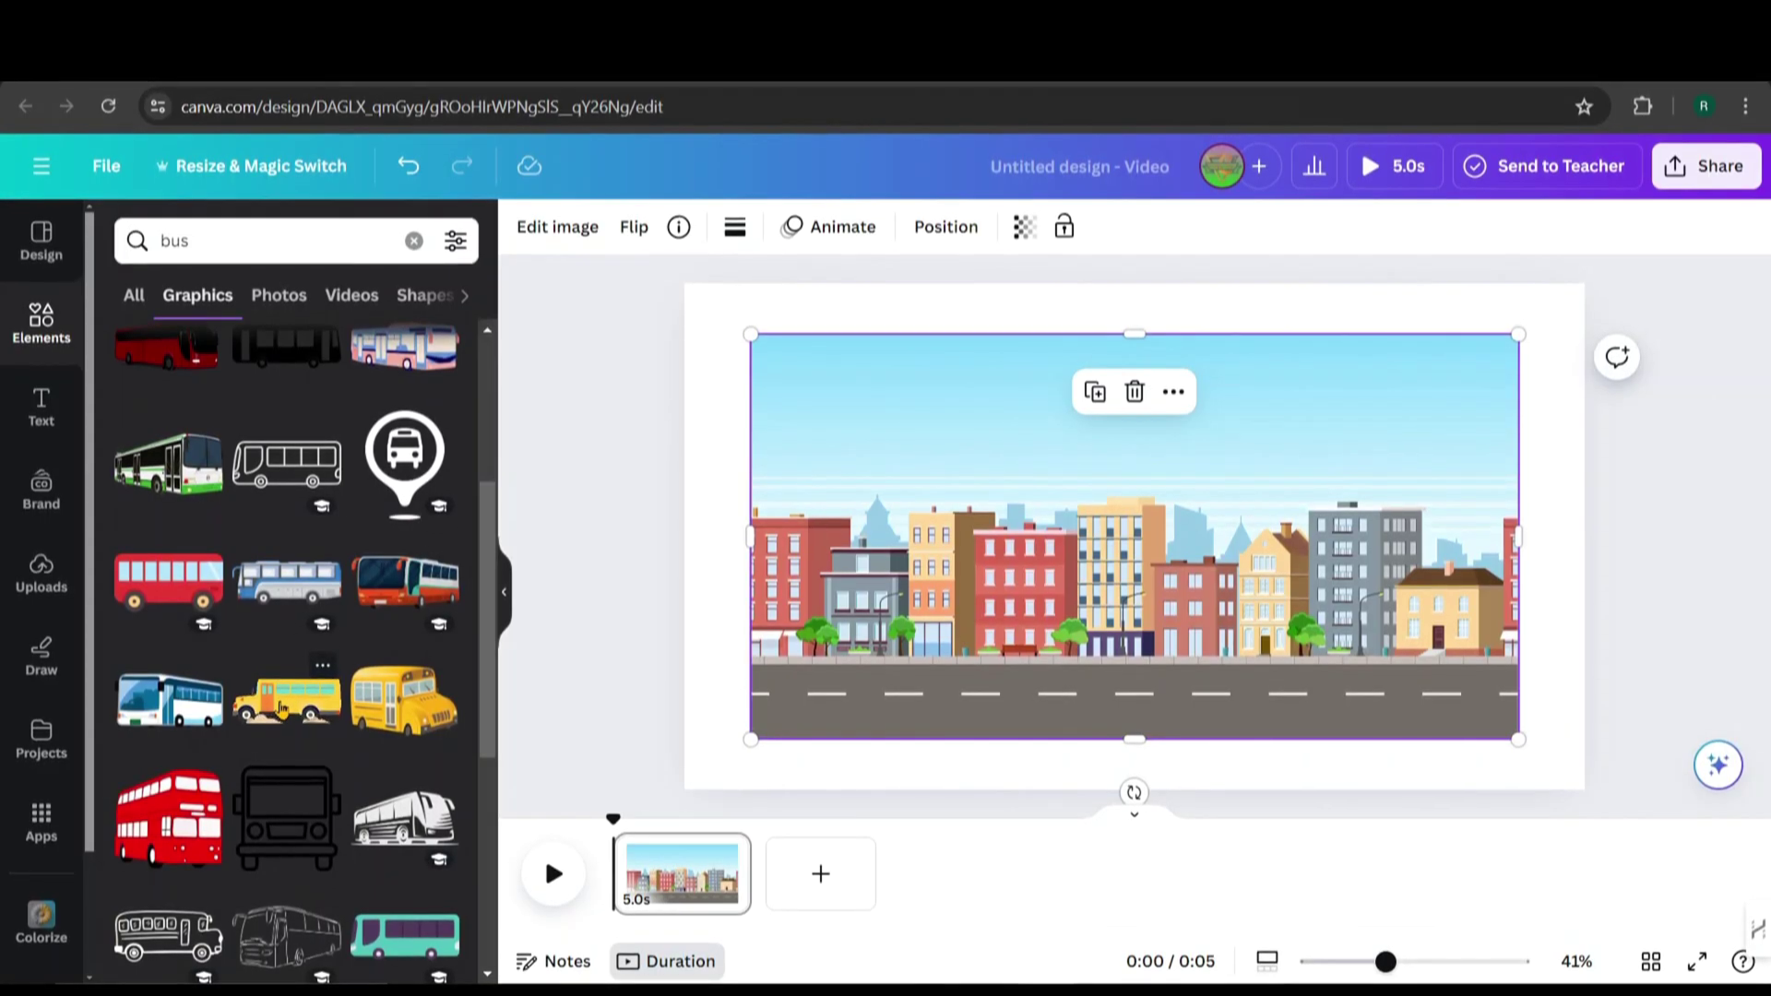
left_click(276, 710)
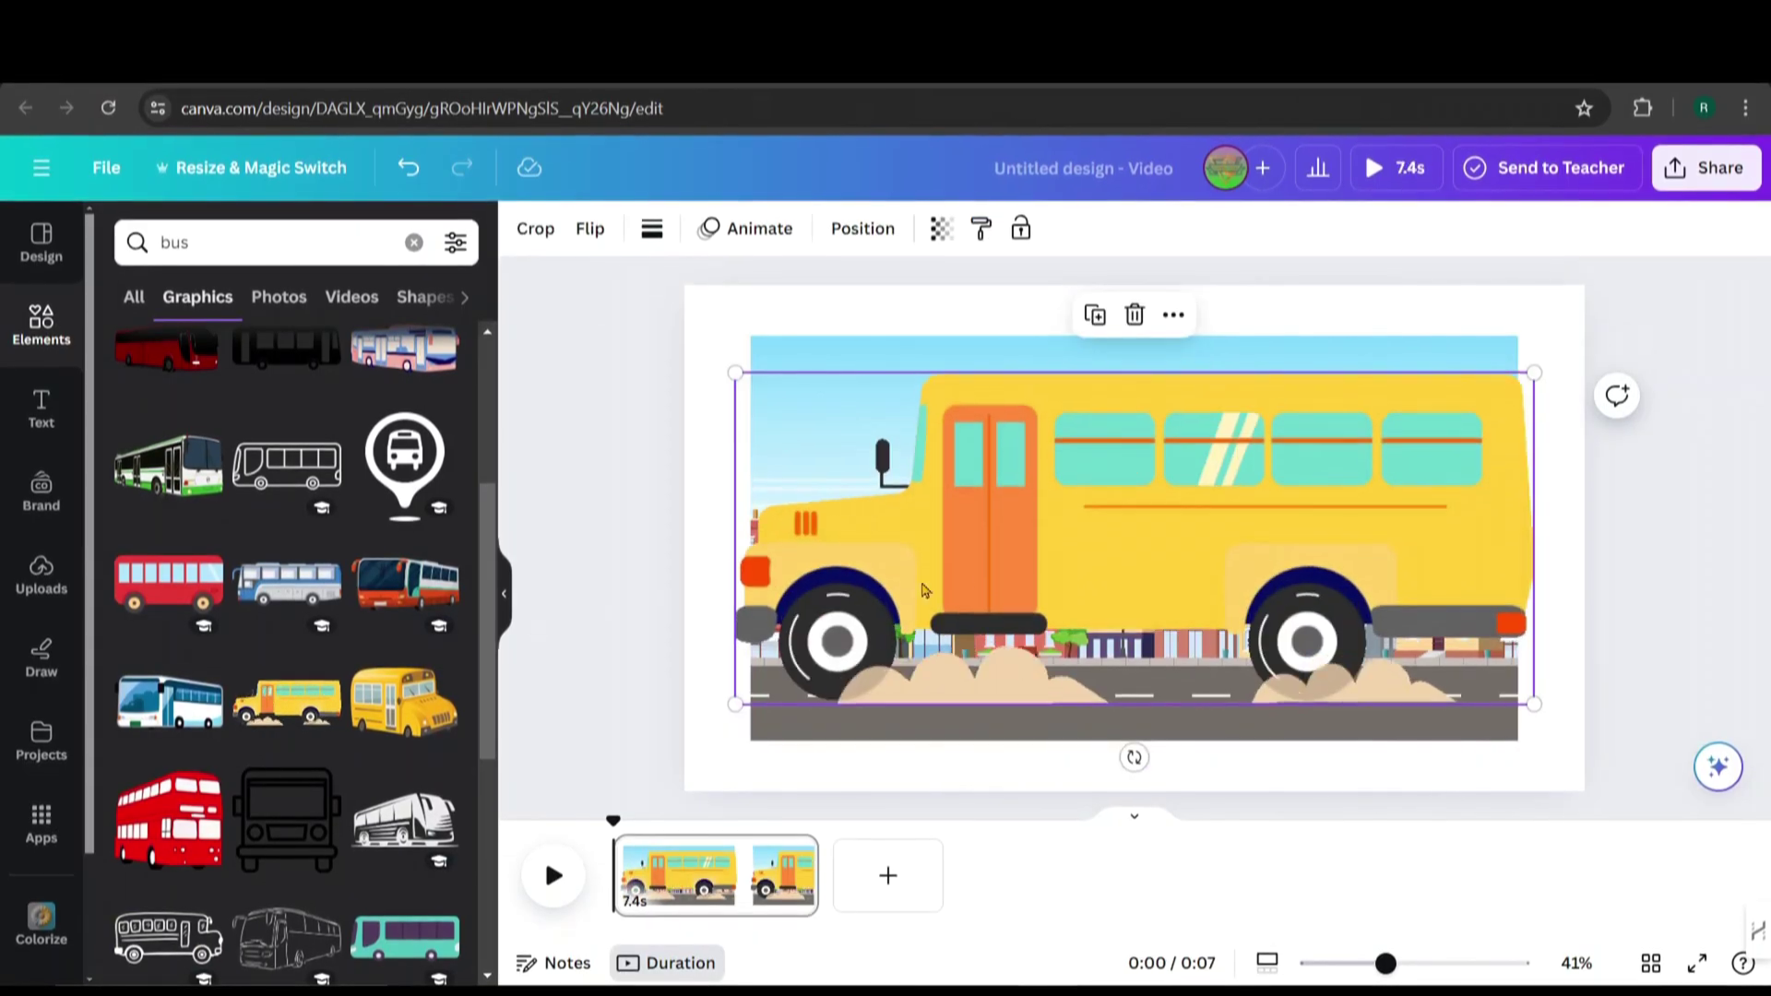
left_click(589, 229)
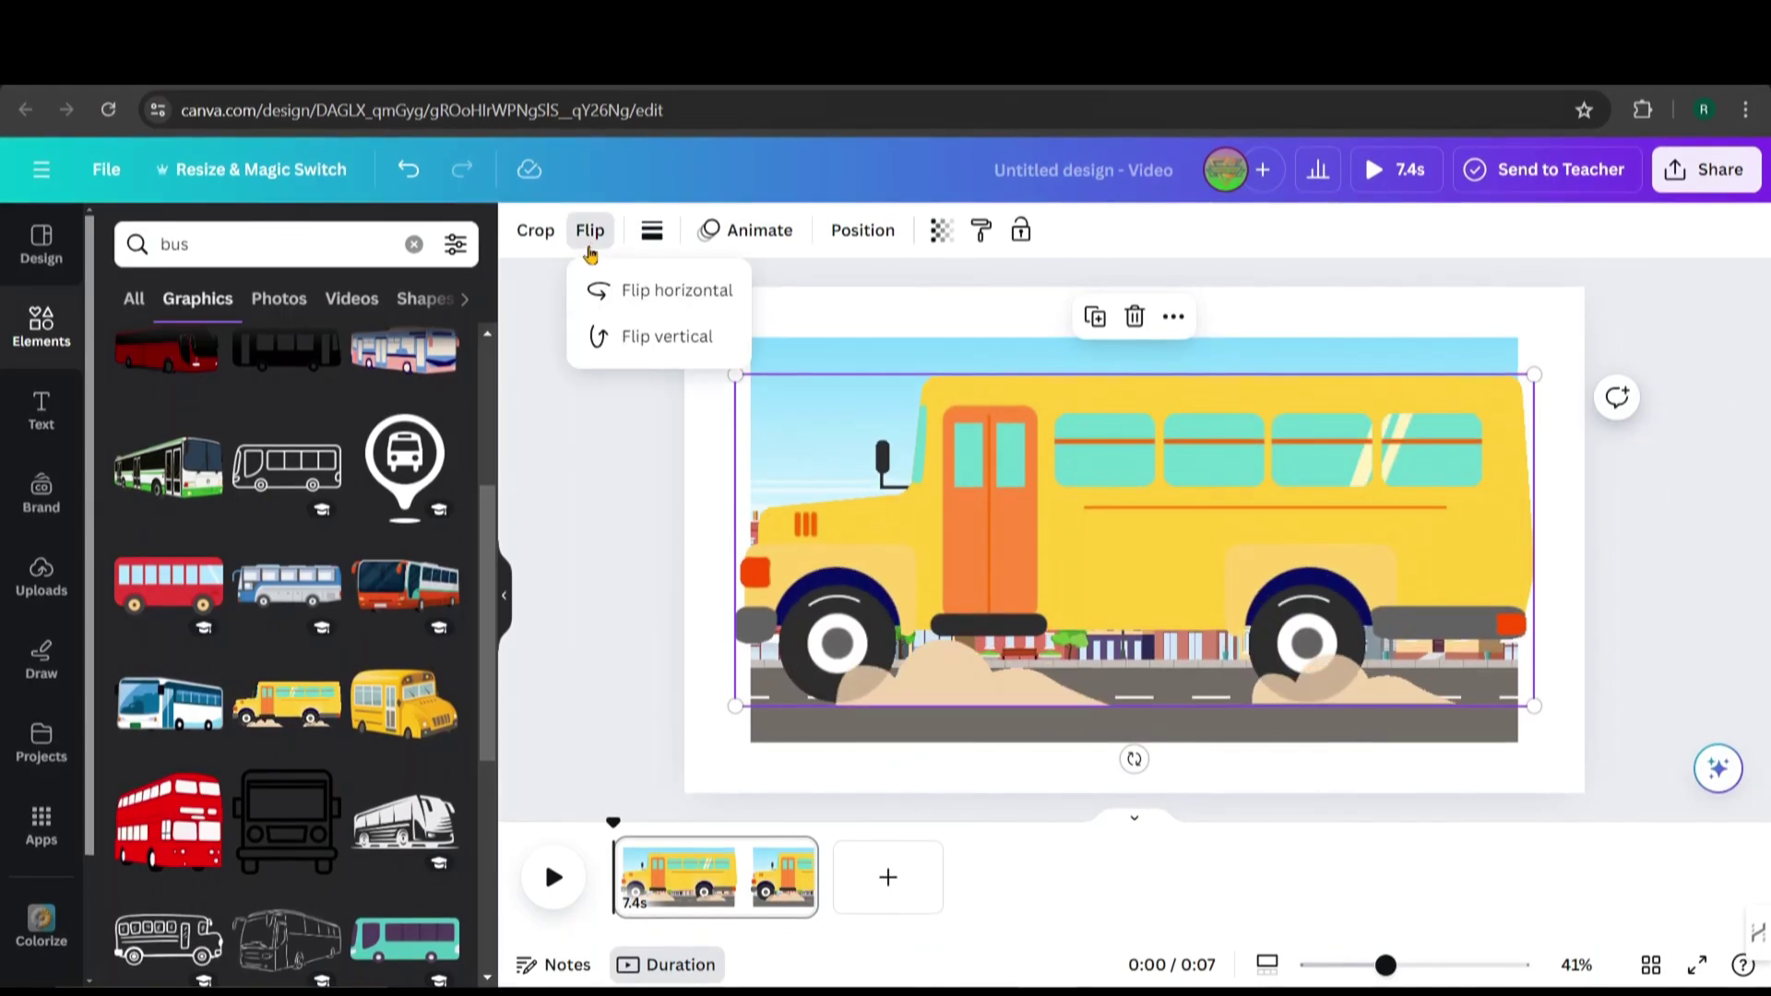
left_click(661, 290)
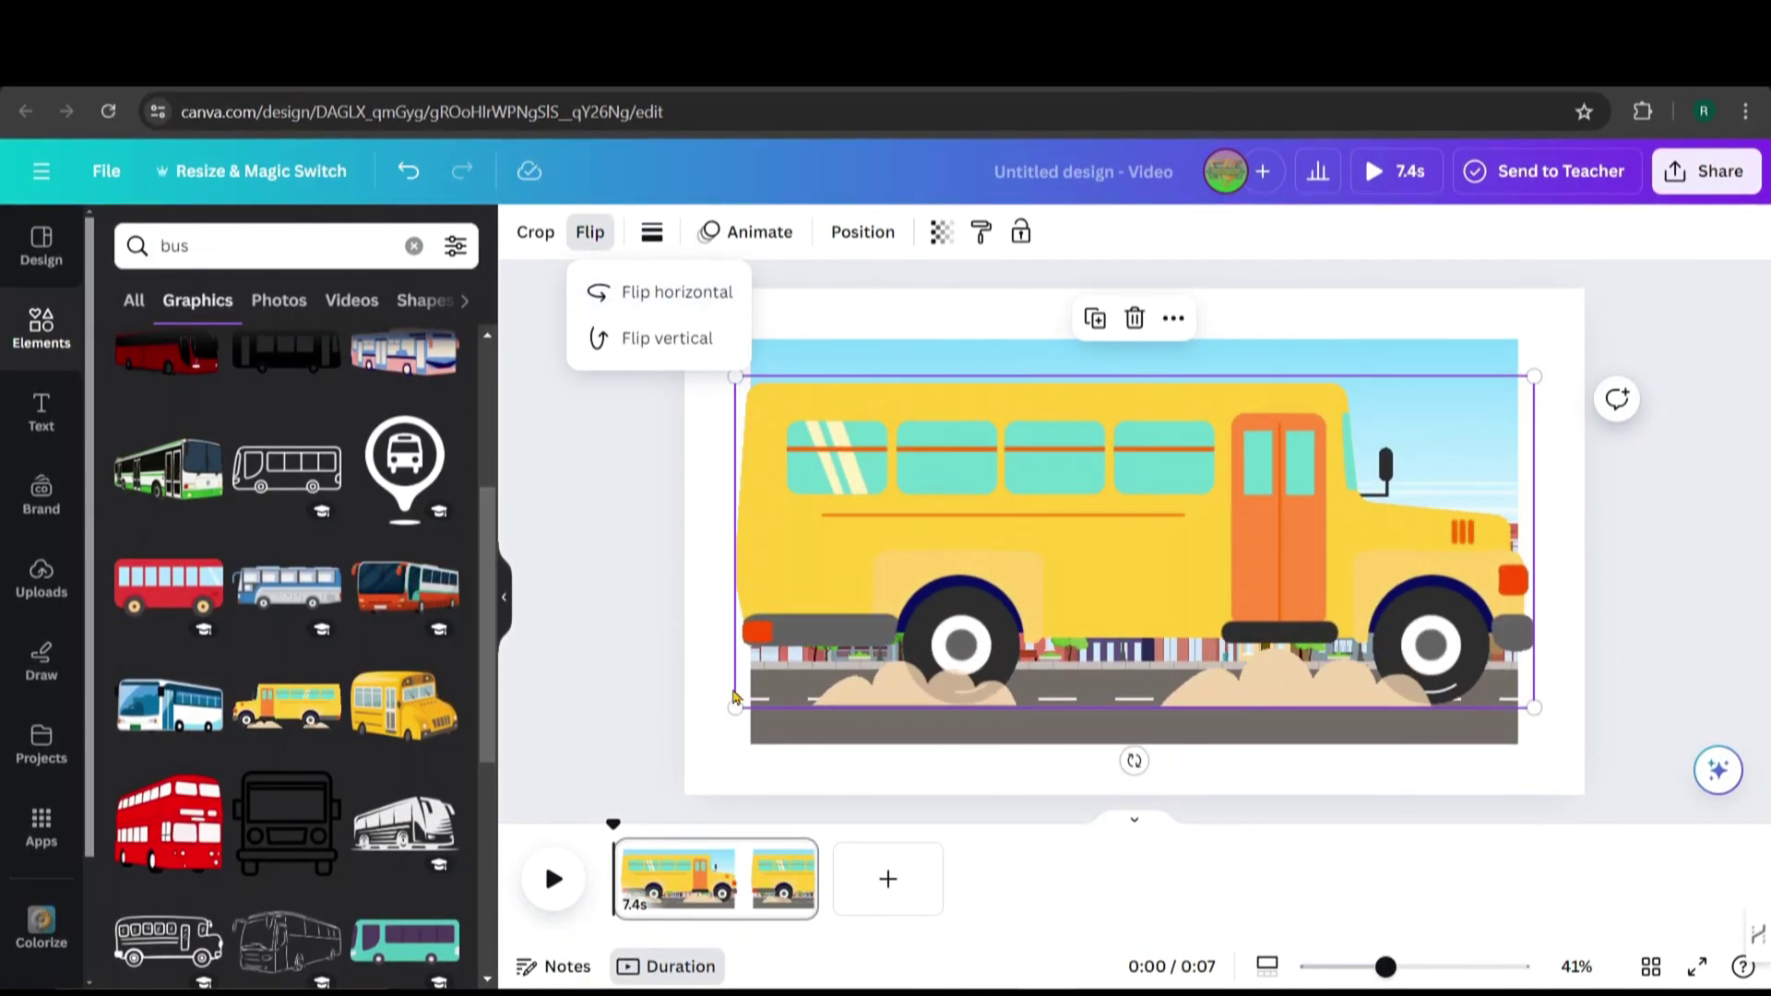
left_click_drag(735, 706, 1088, 546)
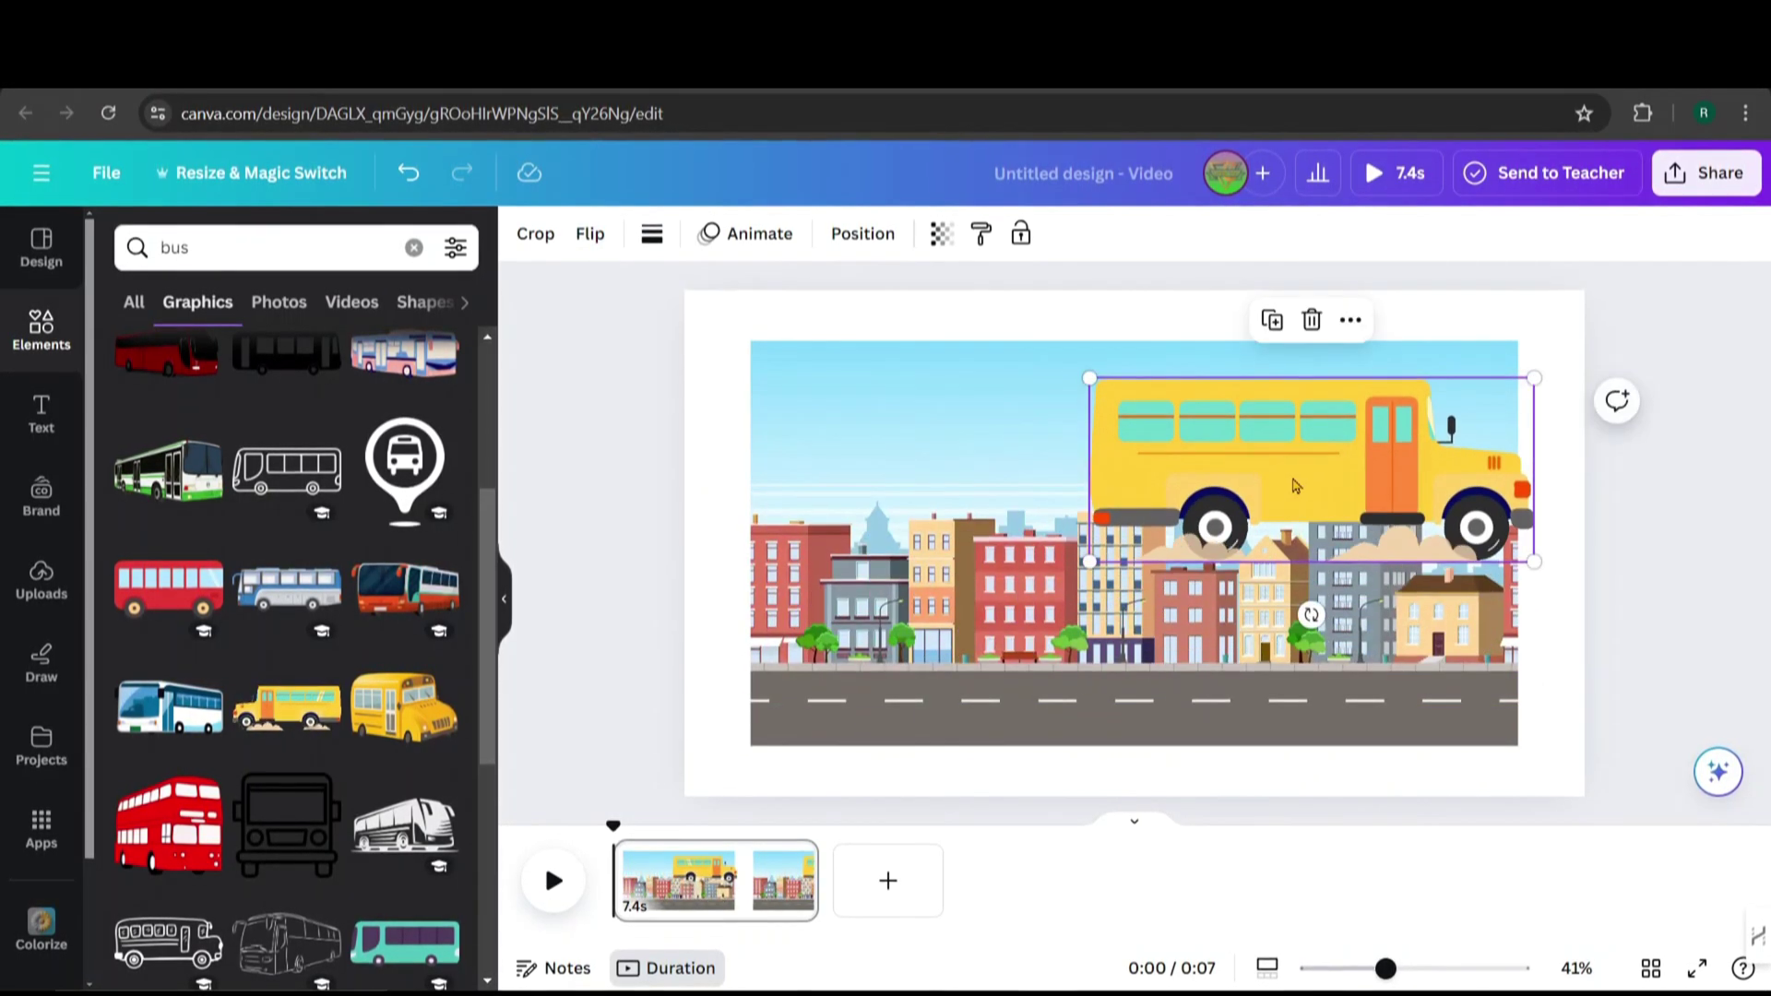
left_click_drag(1290, 480, 966, 638)
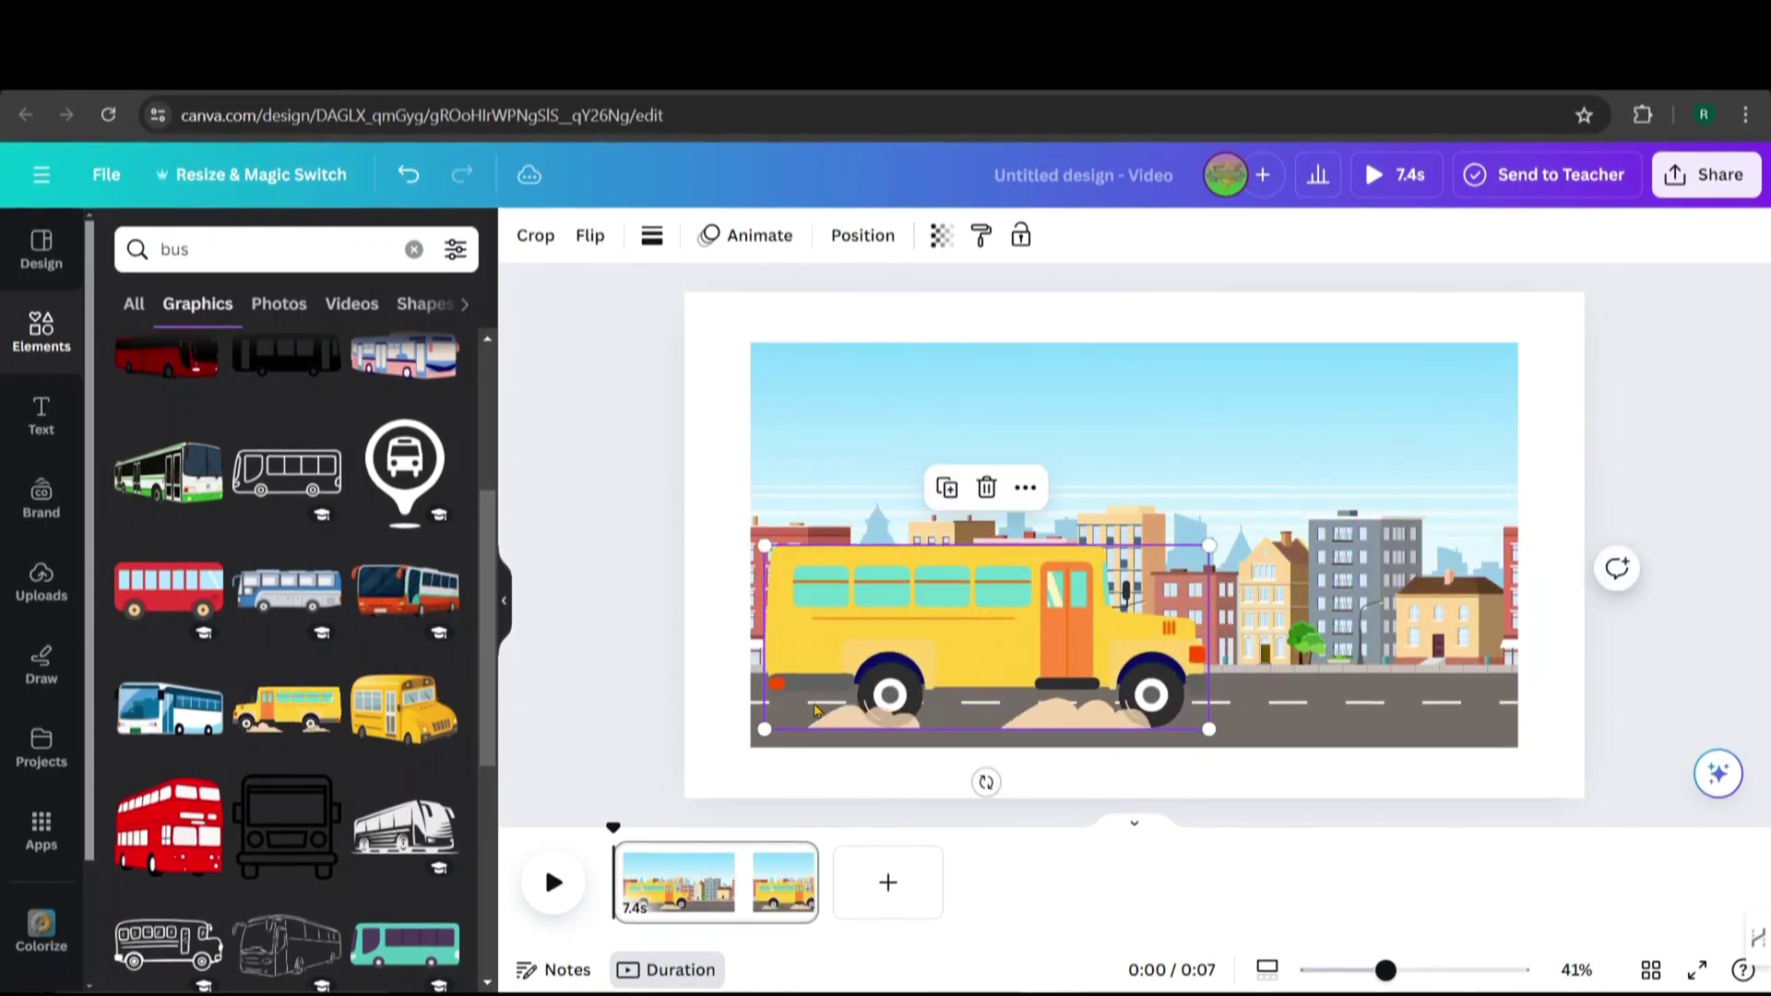
left_click_drag(893, 687, 922, 681)
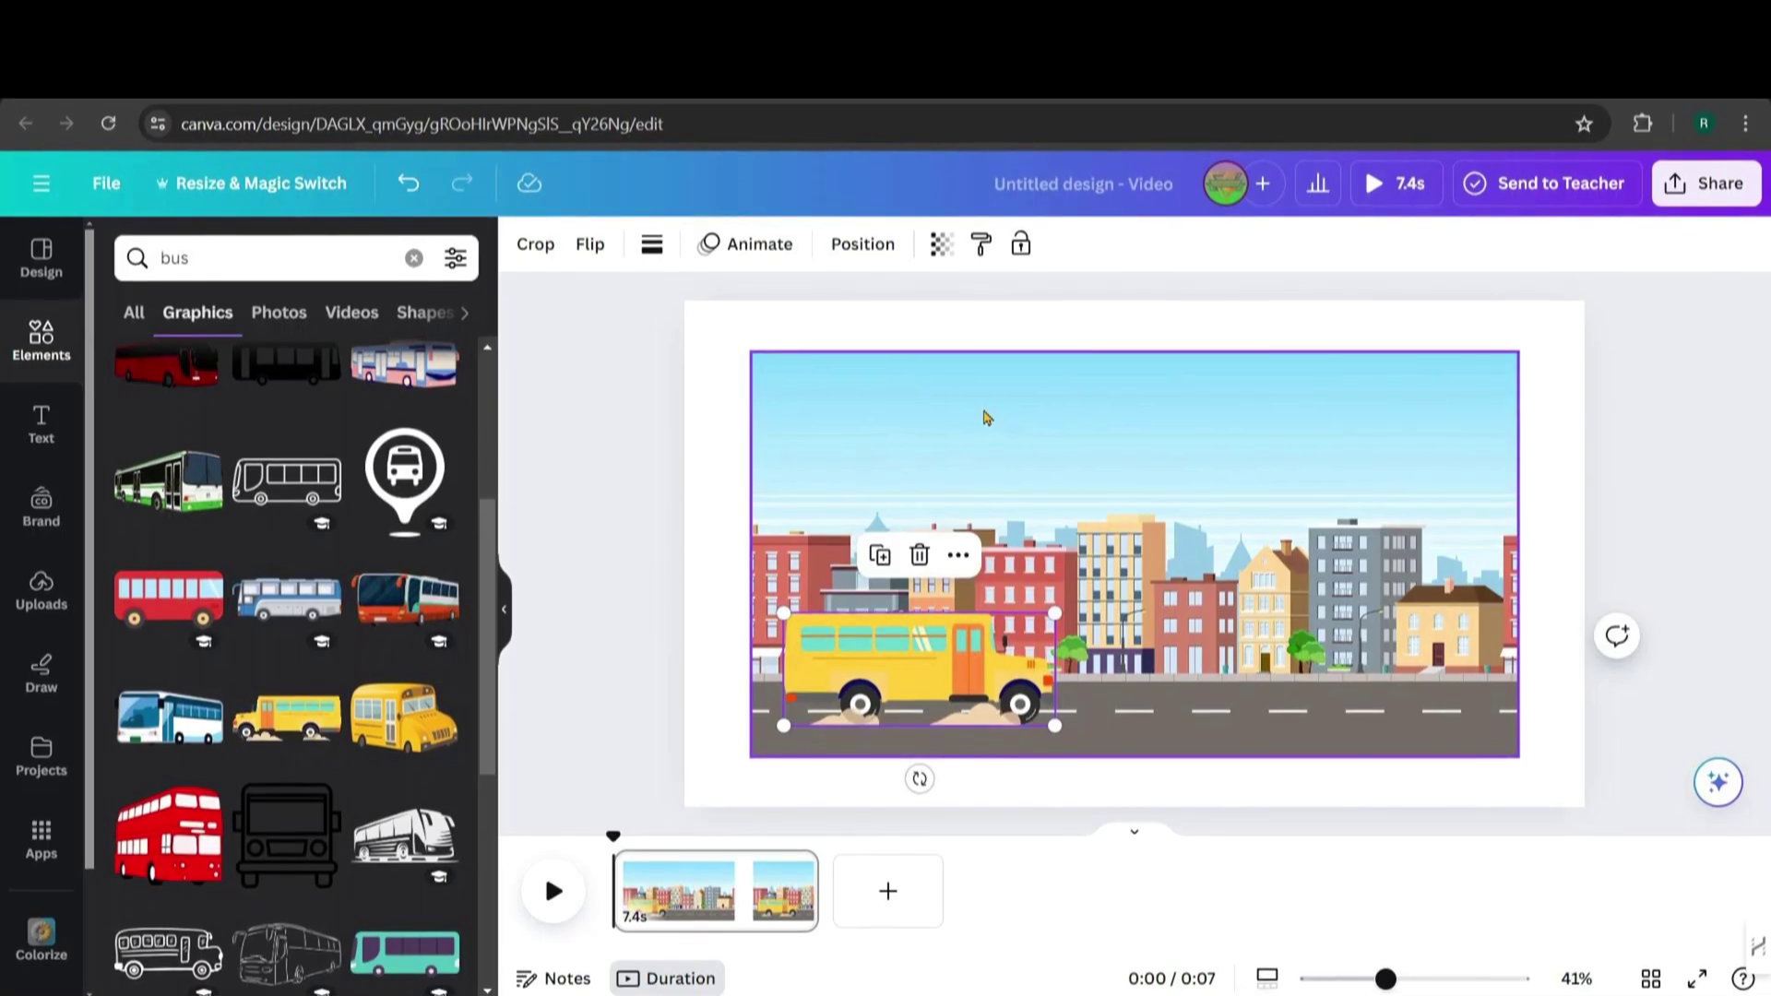
- Set the city street image as the page background and drag the bus to the left edge
left_click(985, 417)
right_click(986, 417)
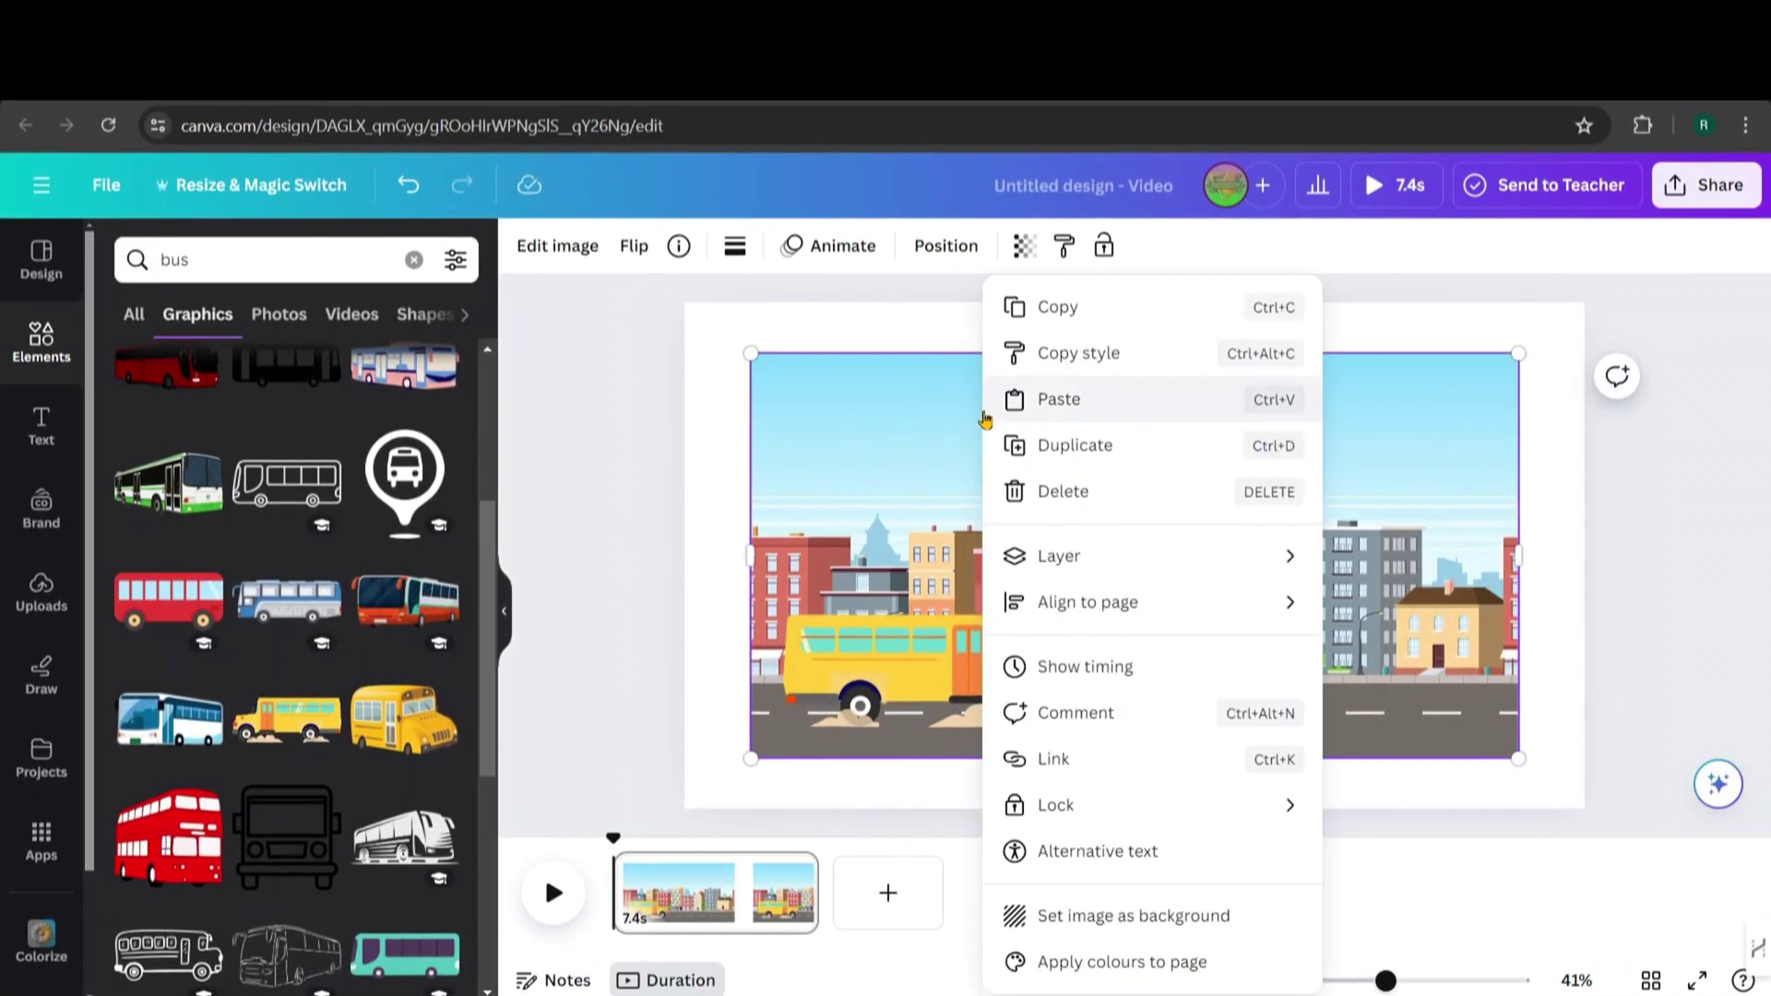
left_click(1095, 916)
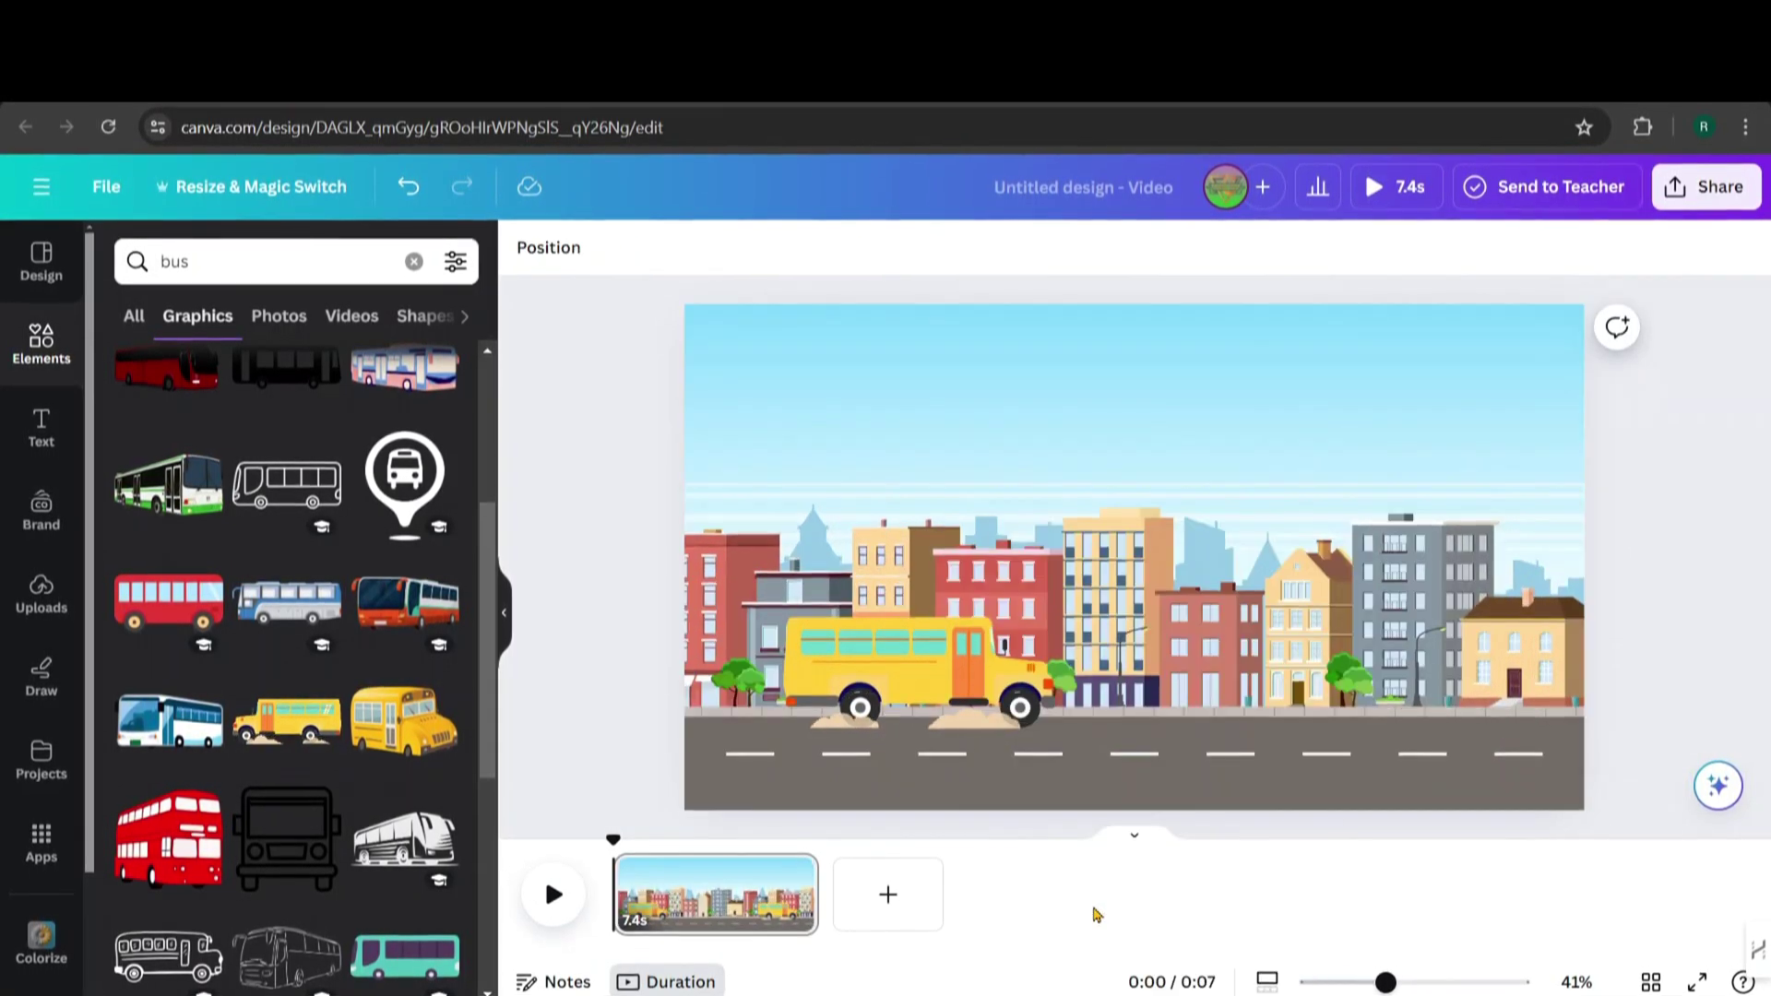
left_click_drag(893, 706, 722, 749)
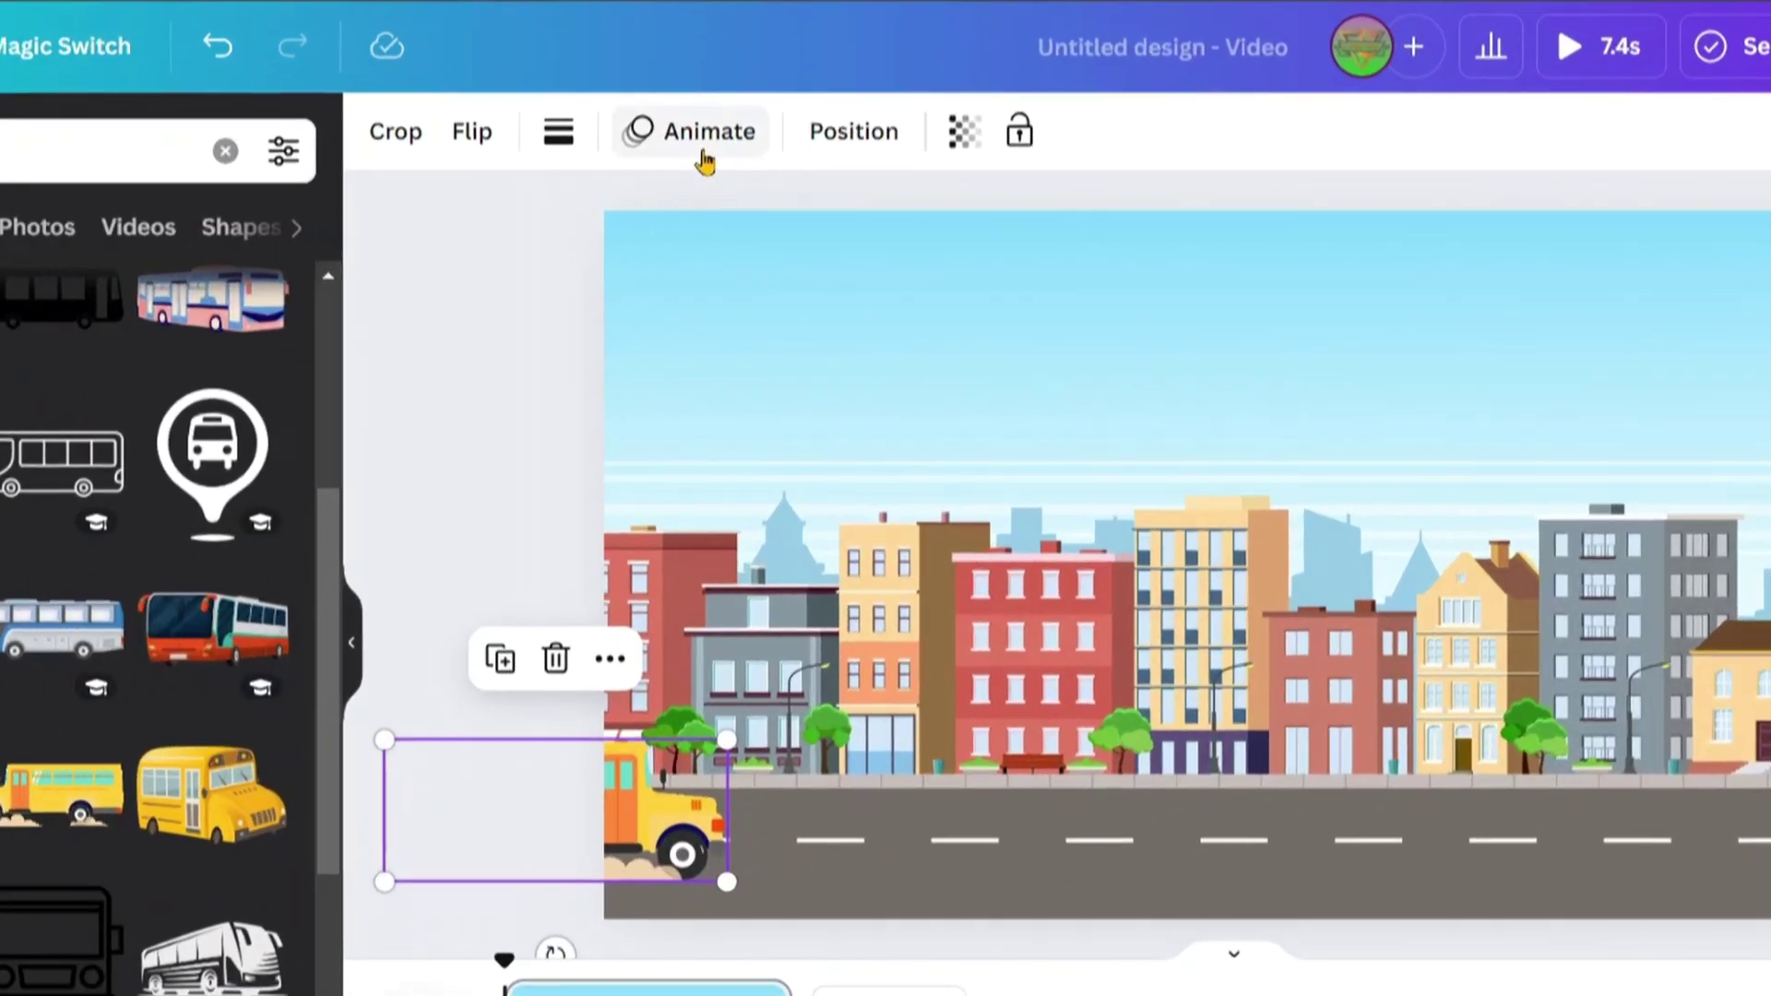
- Create a custom animation path driving the bus right along the road
left_click(703, 155)
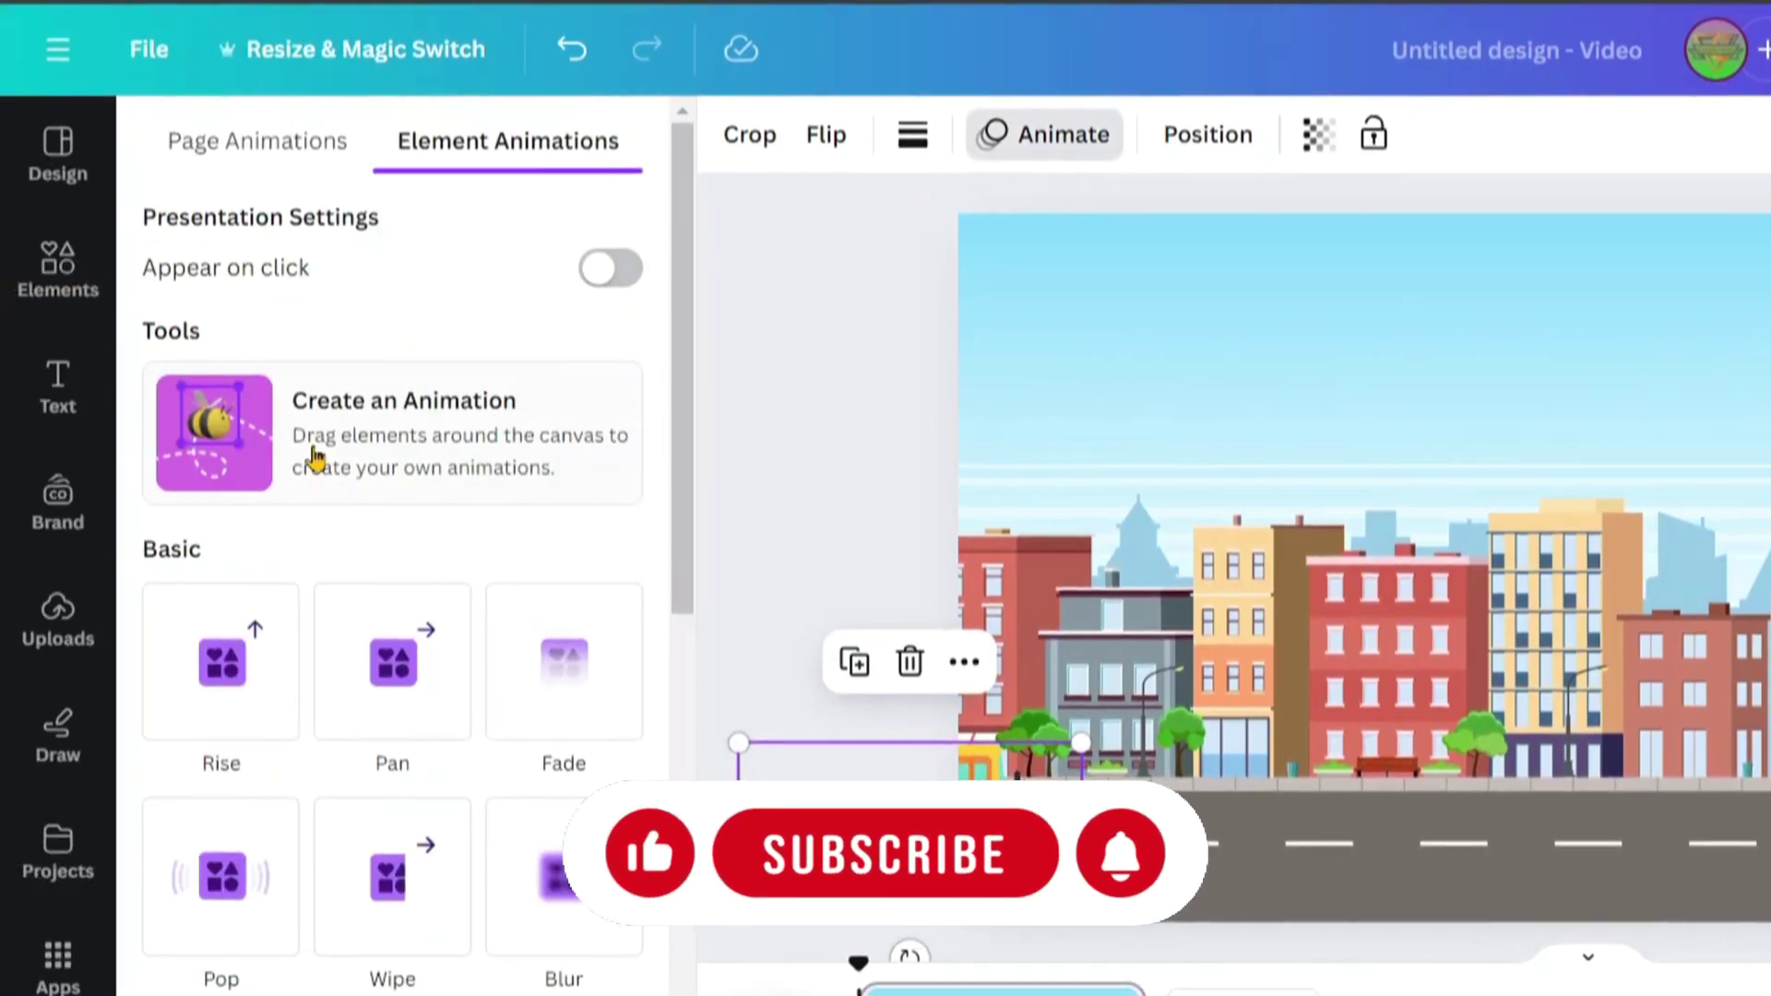
left_click(314, 456)
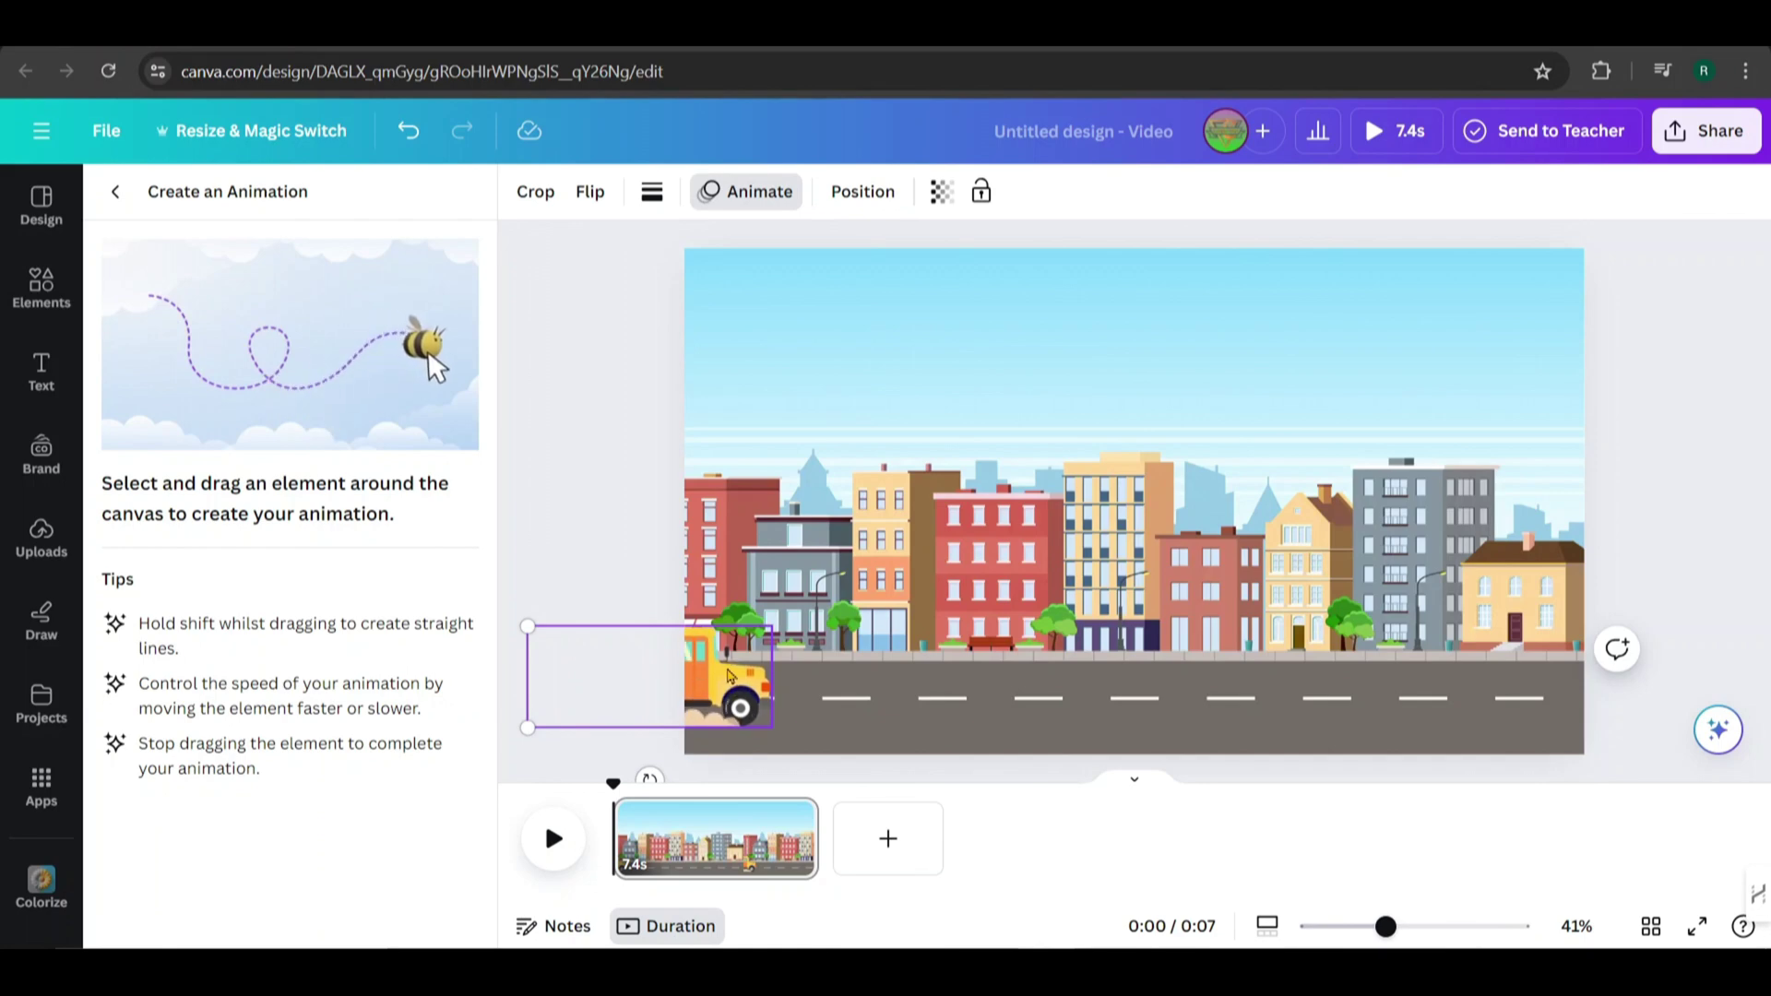
left_click_drag(733, 676, 1768, 633)
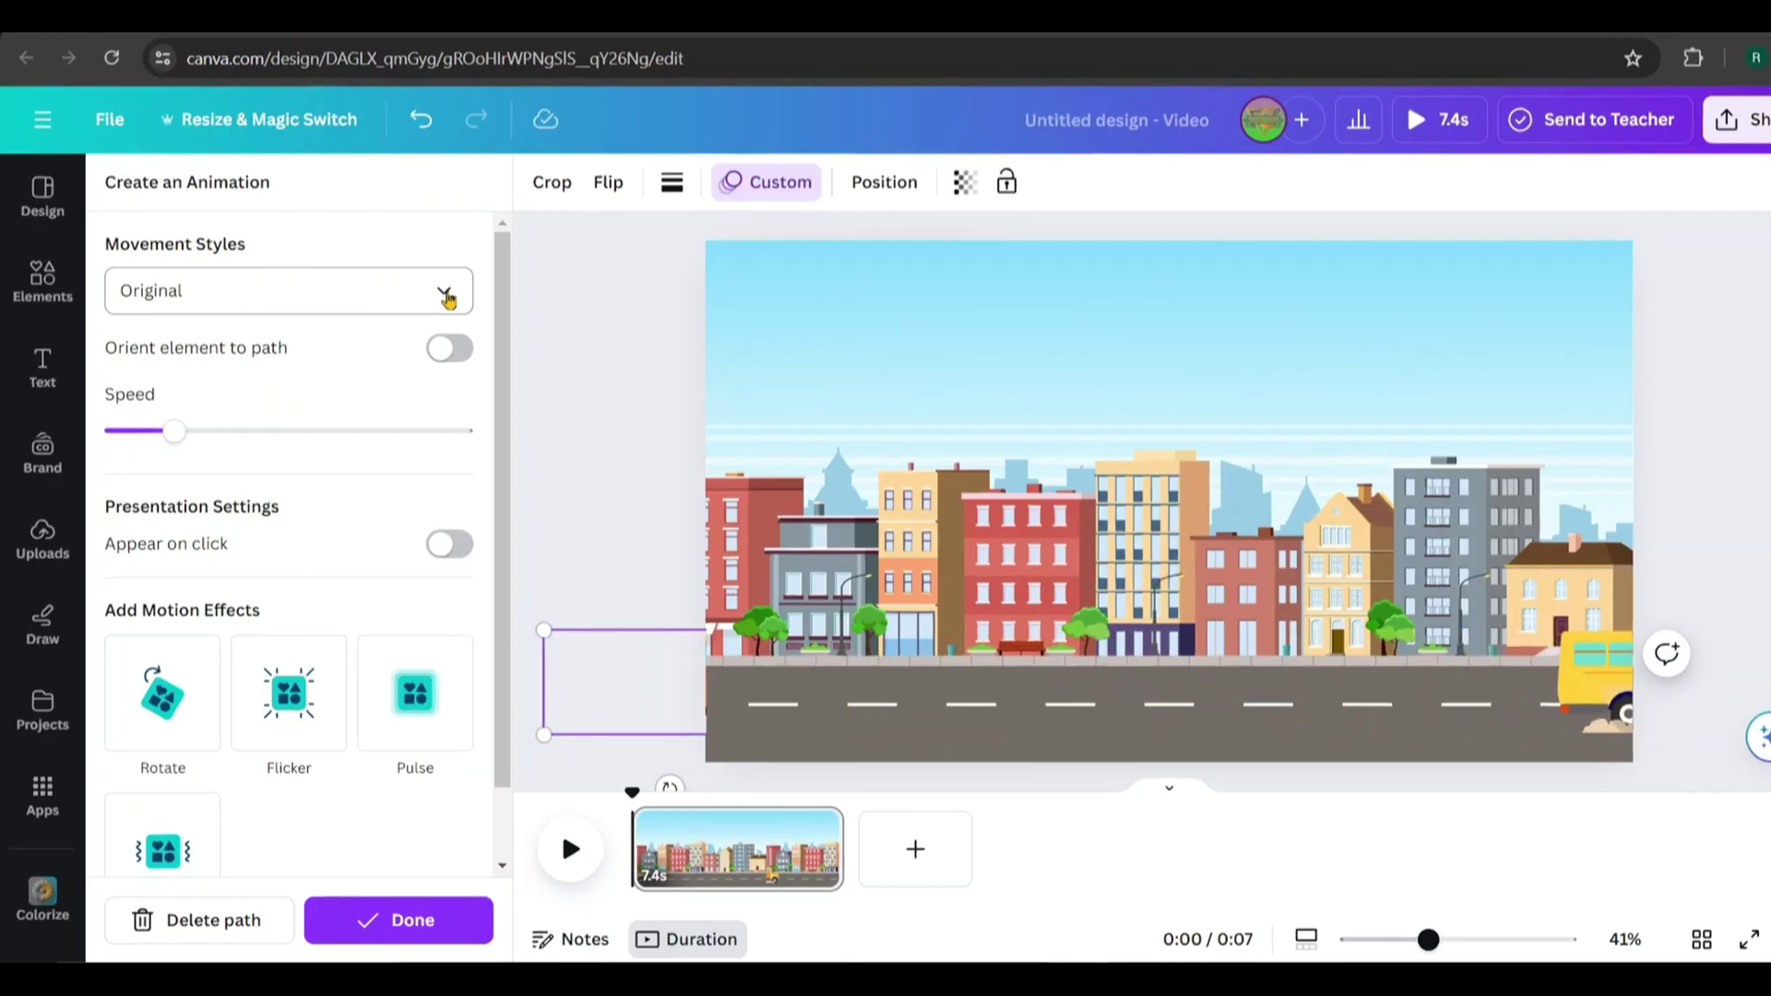
- Speed up the bus path, set its movement style to Steady, and finish the animation
left_click(430, 296)
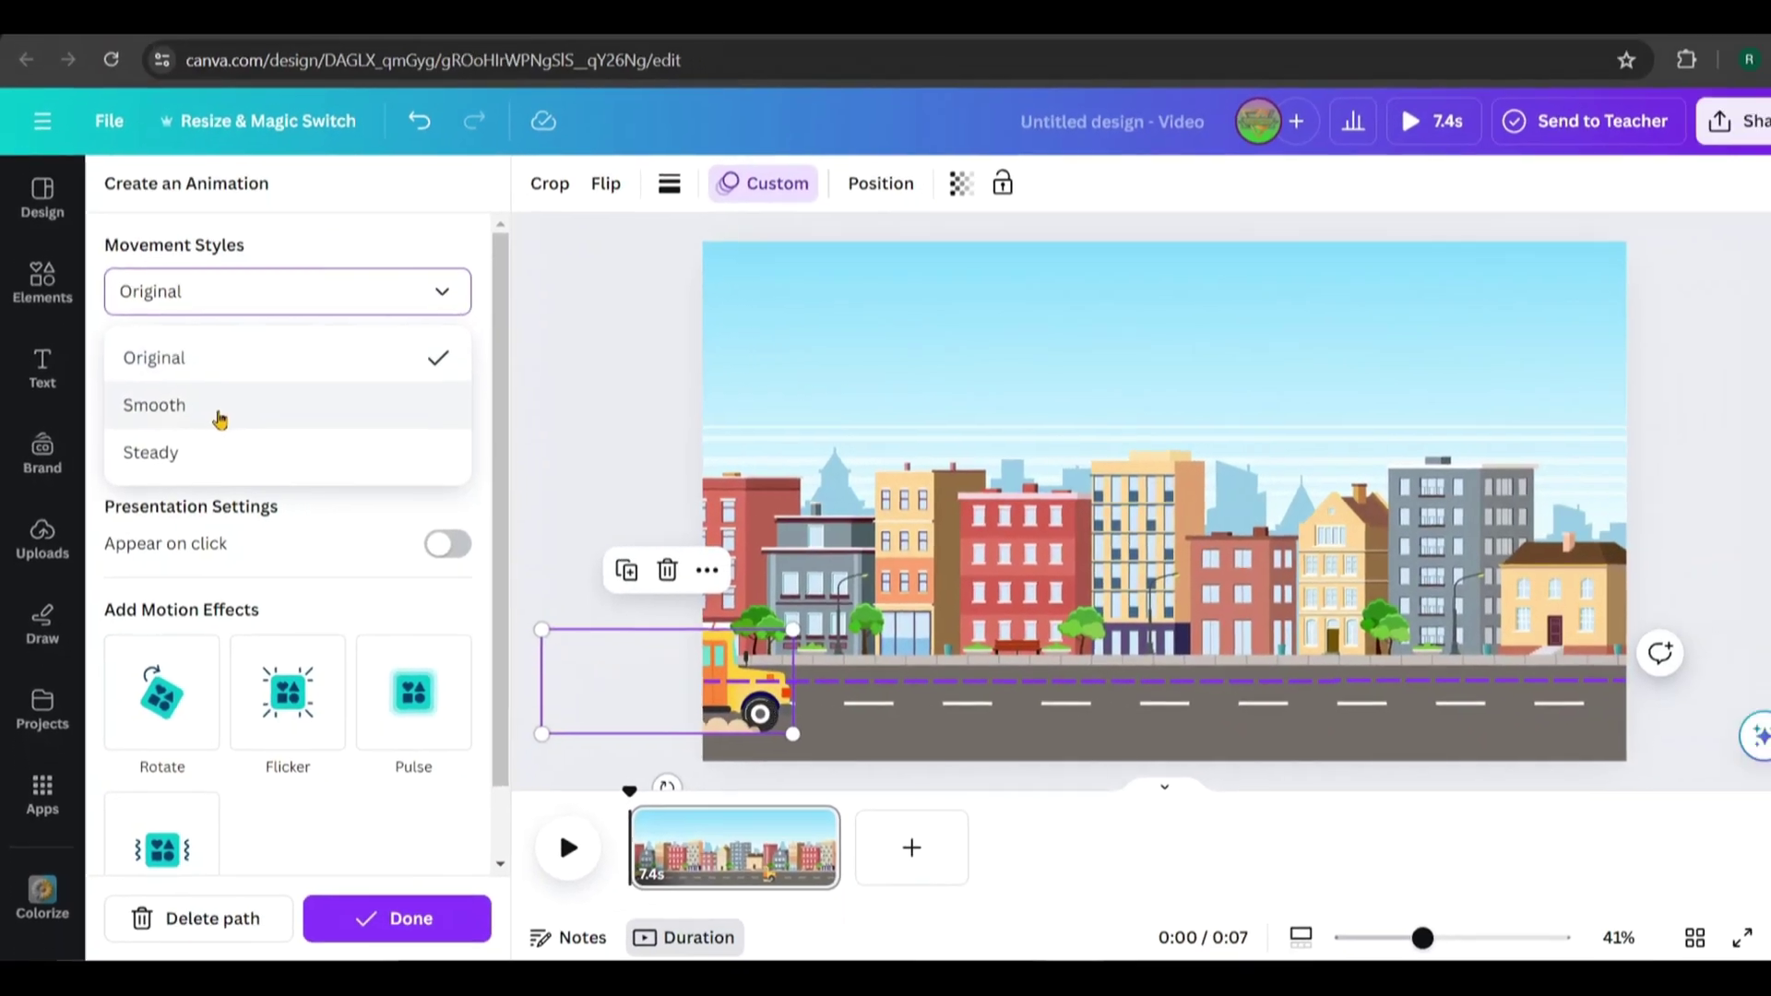
left_click(258, 401)
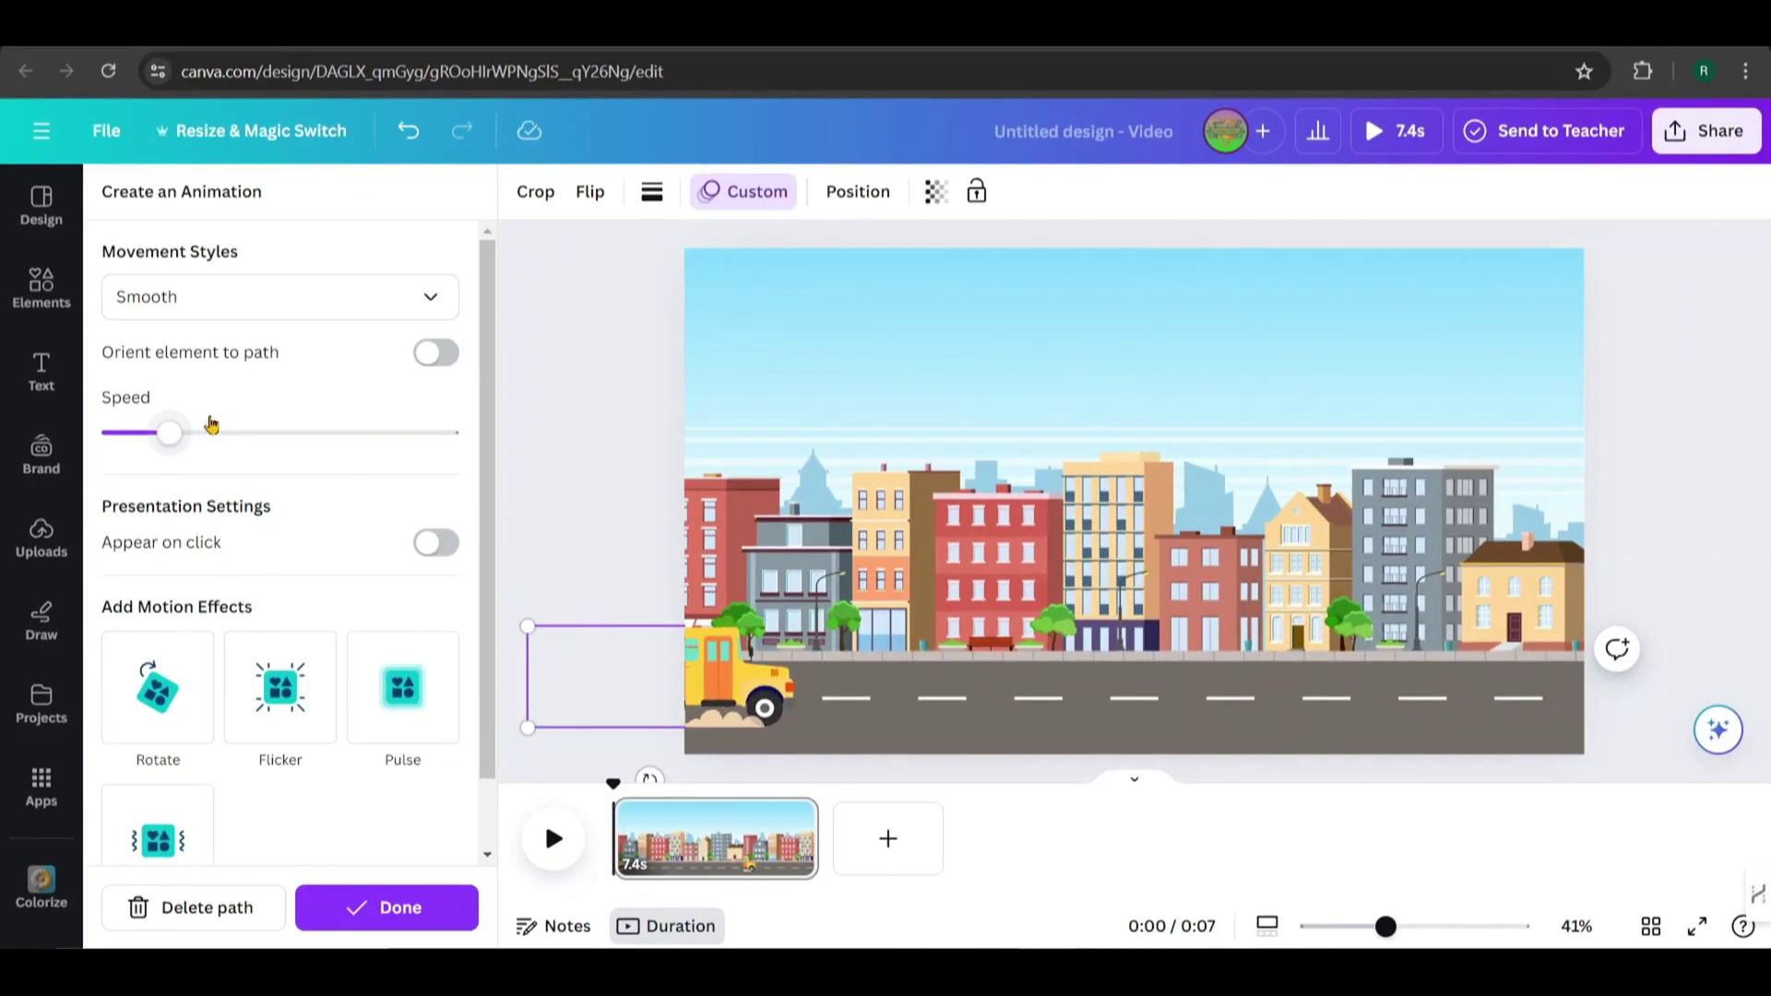
left_click_drag(167, 445, 261, 440)
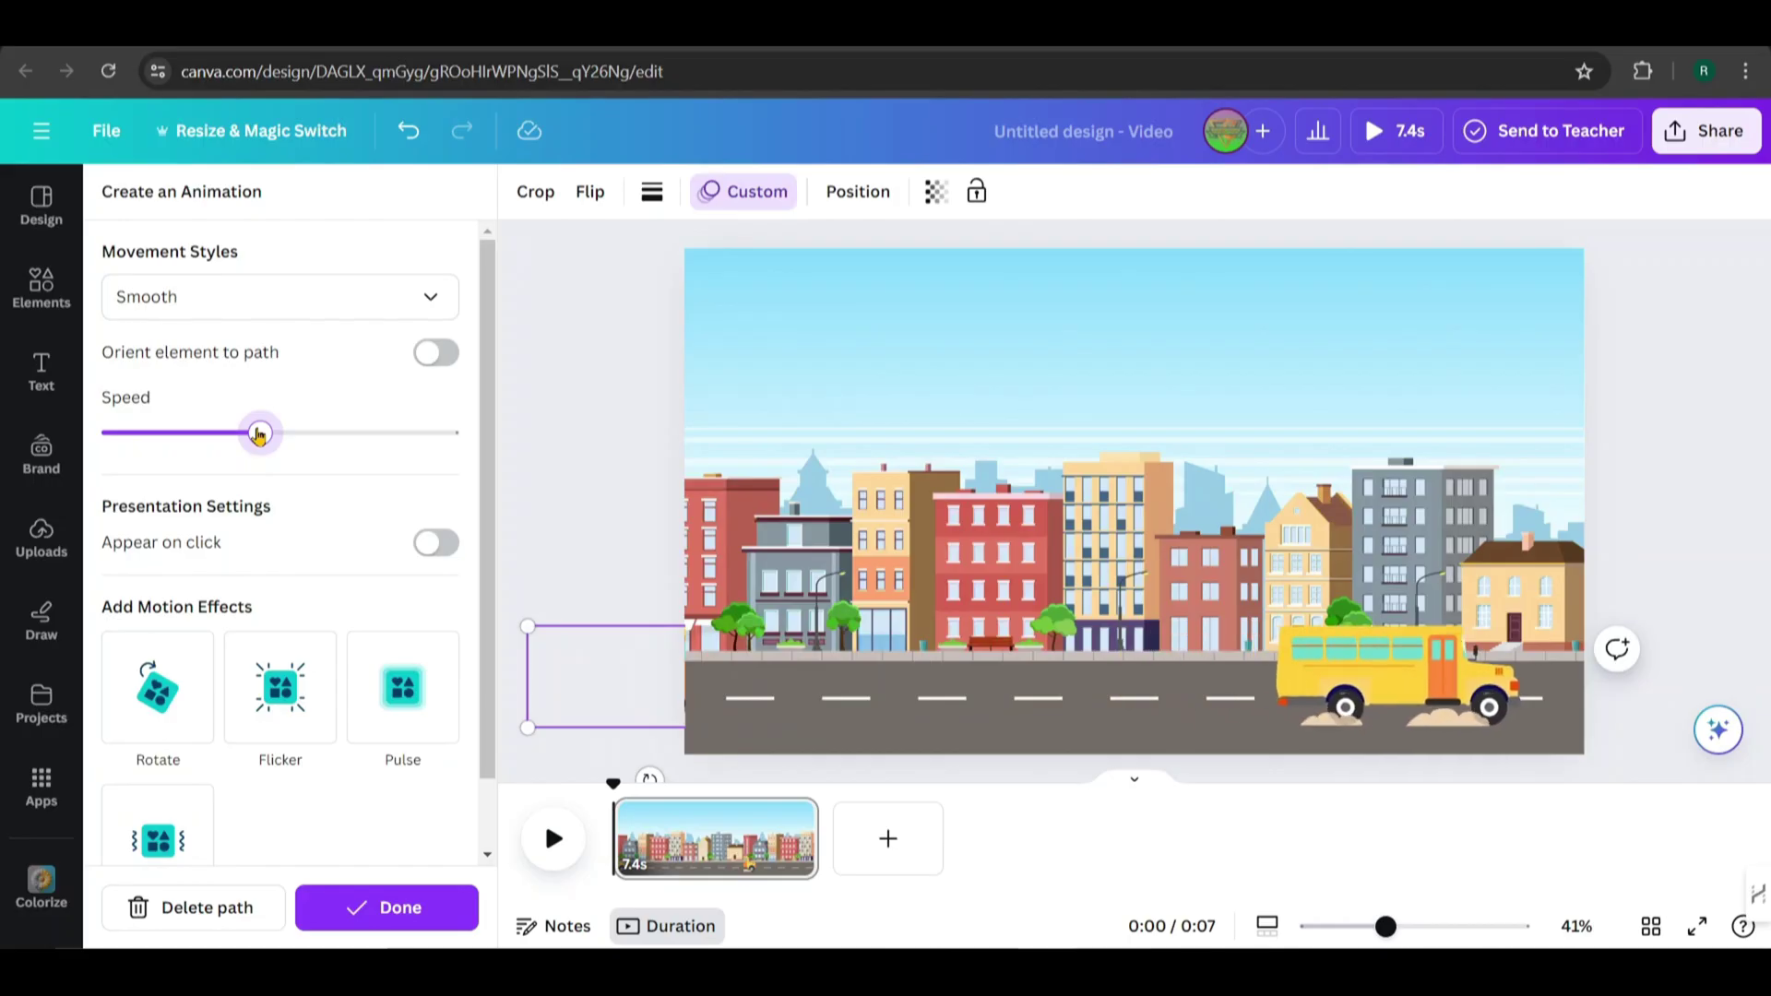
key("XF86MonBrightnessDown")
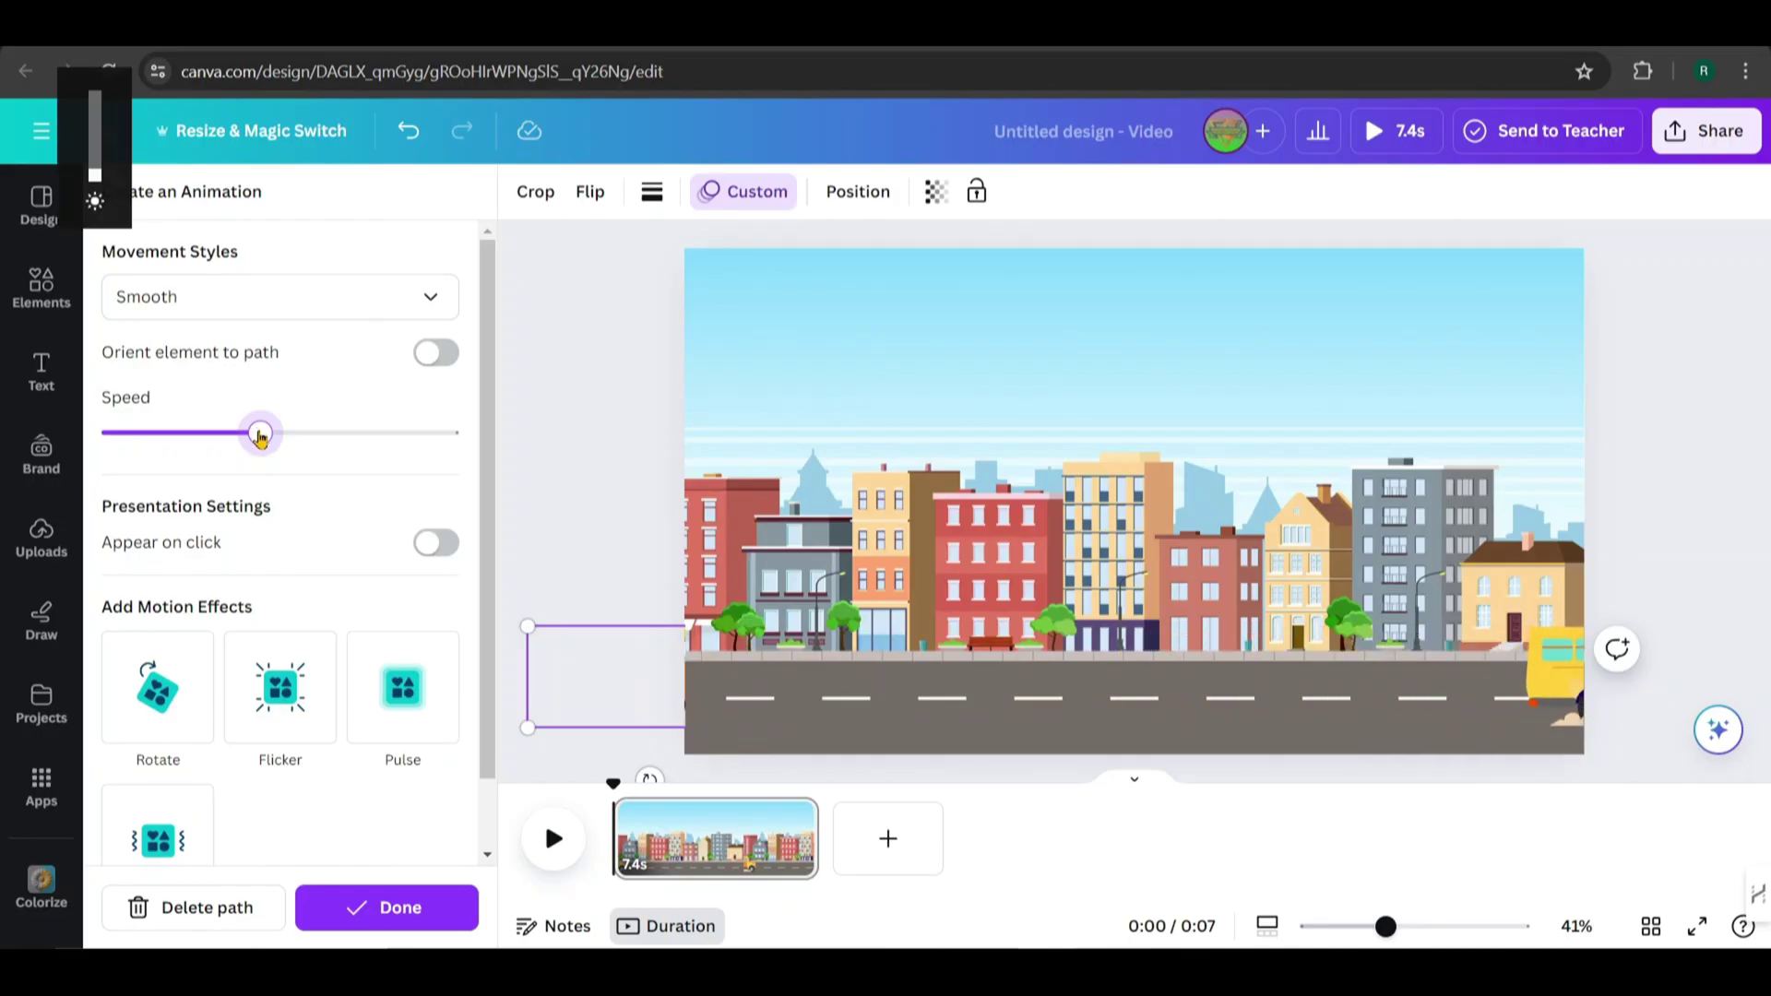
left_click(411, 314)
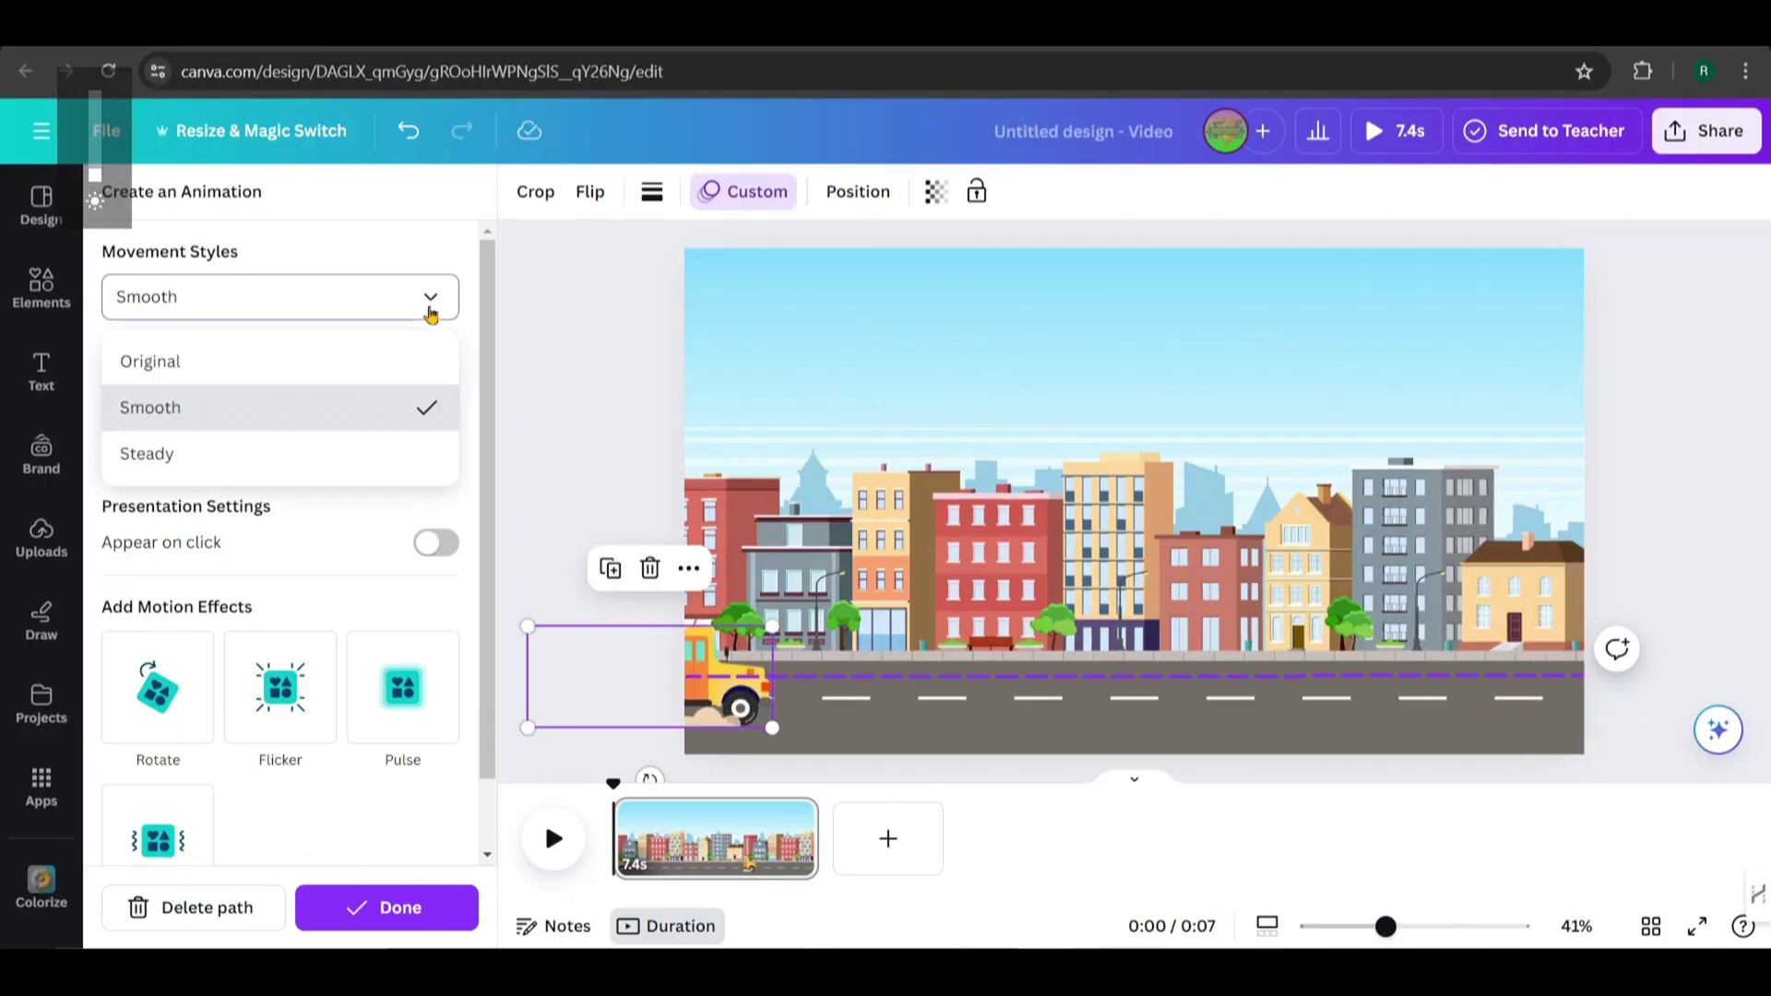
left_click(191, 461)
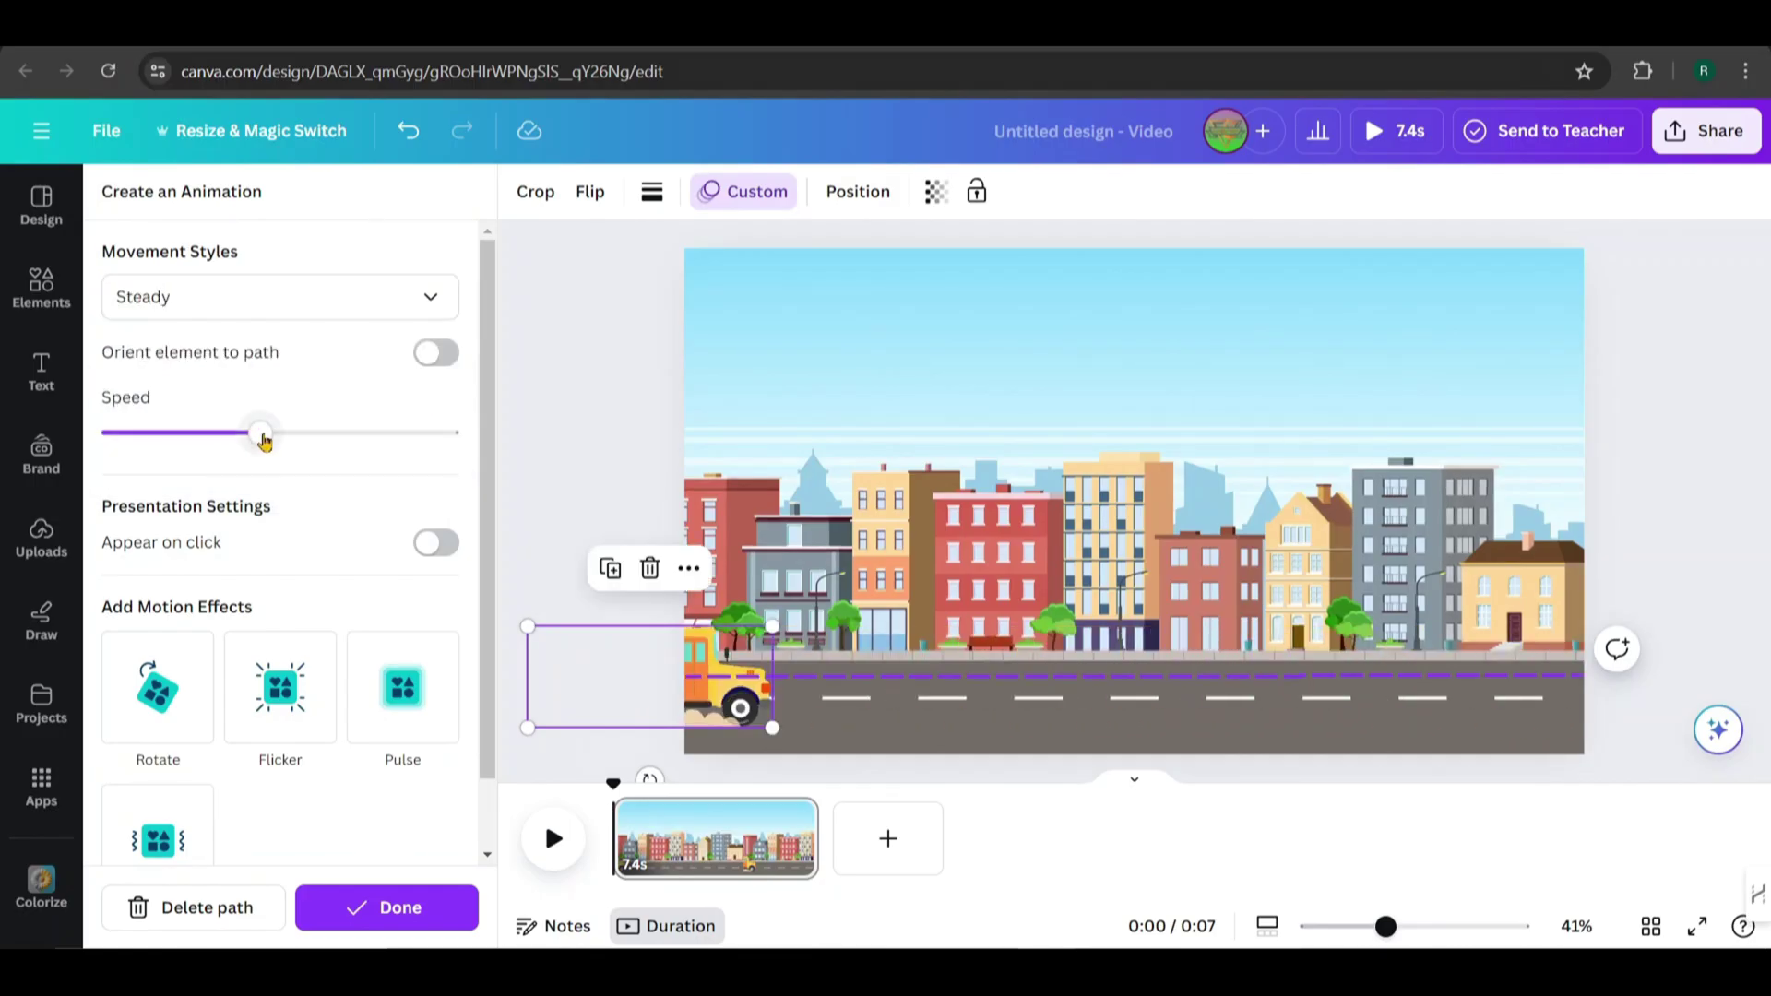
left_click(357, 923)
- Enlarge the city background to about 3,164 × 1,669 past the right edge, bus at left on the road
left_click(762, 565)
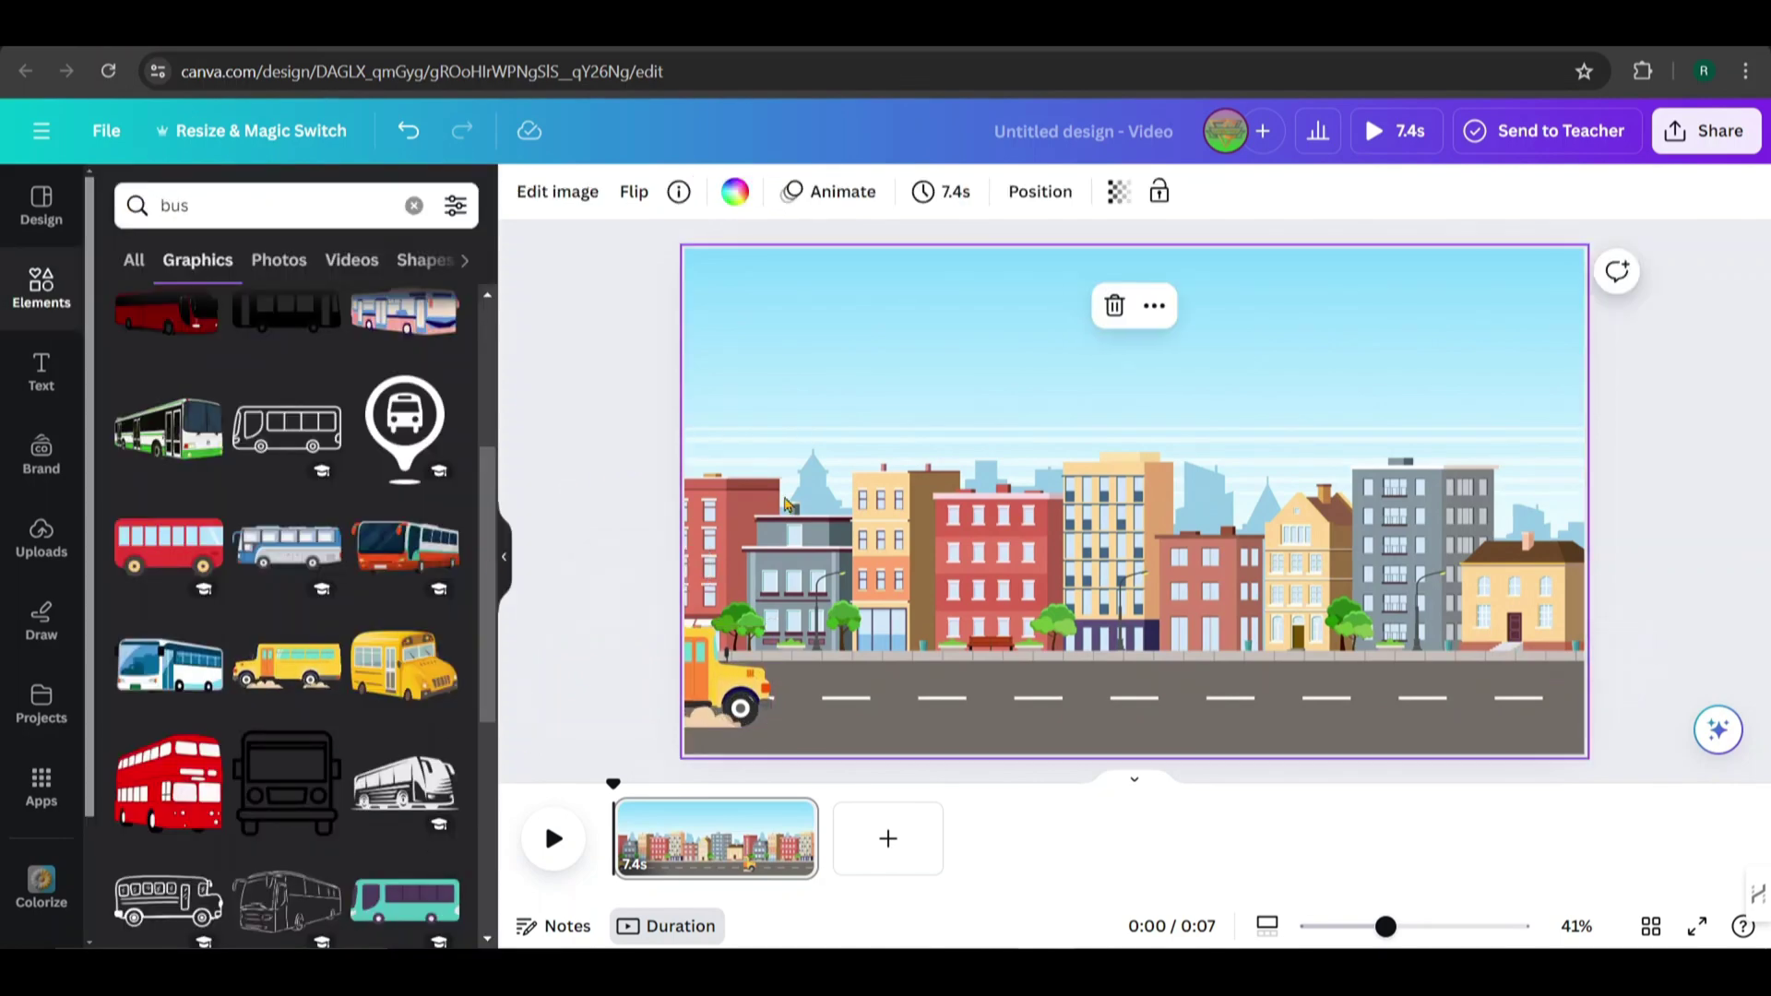
left_click(550, 840)
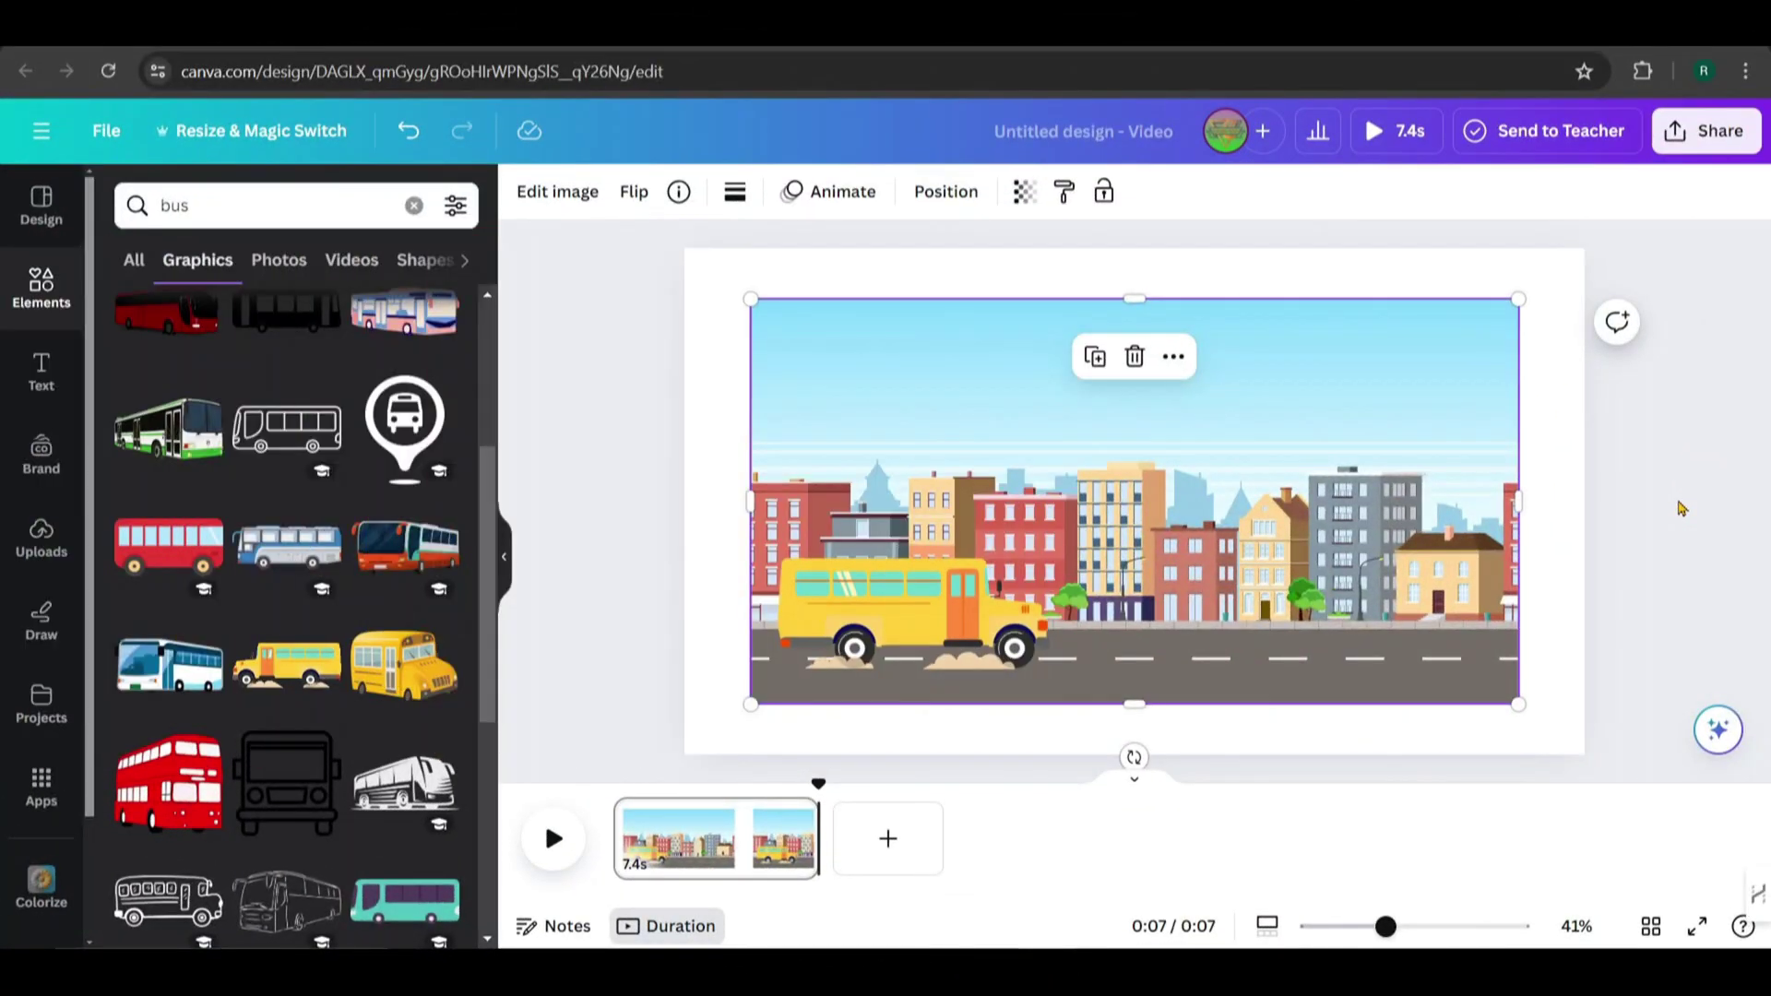
scroll(1680, 509, "down", 4)
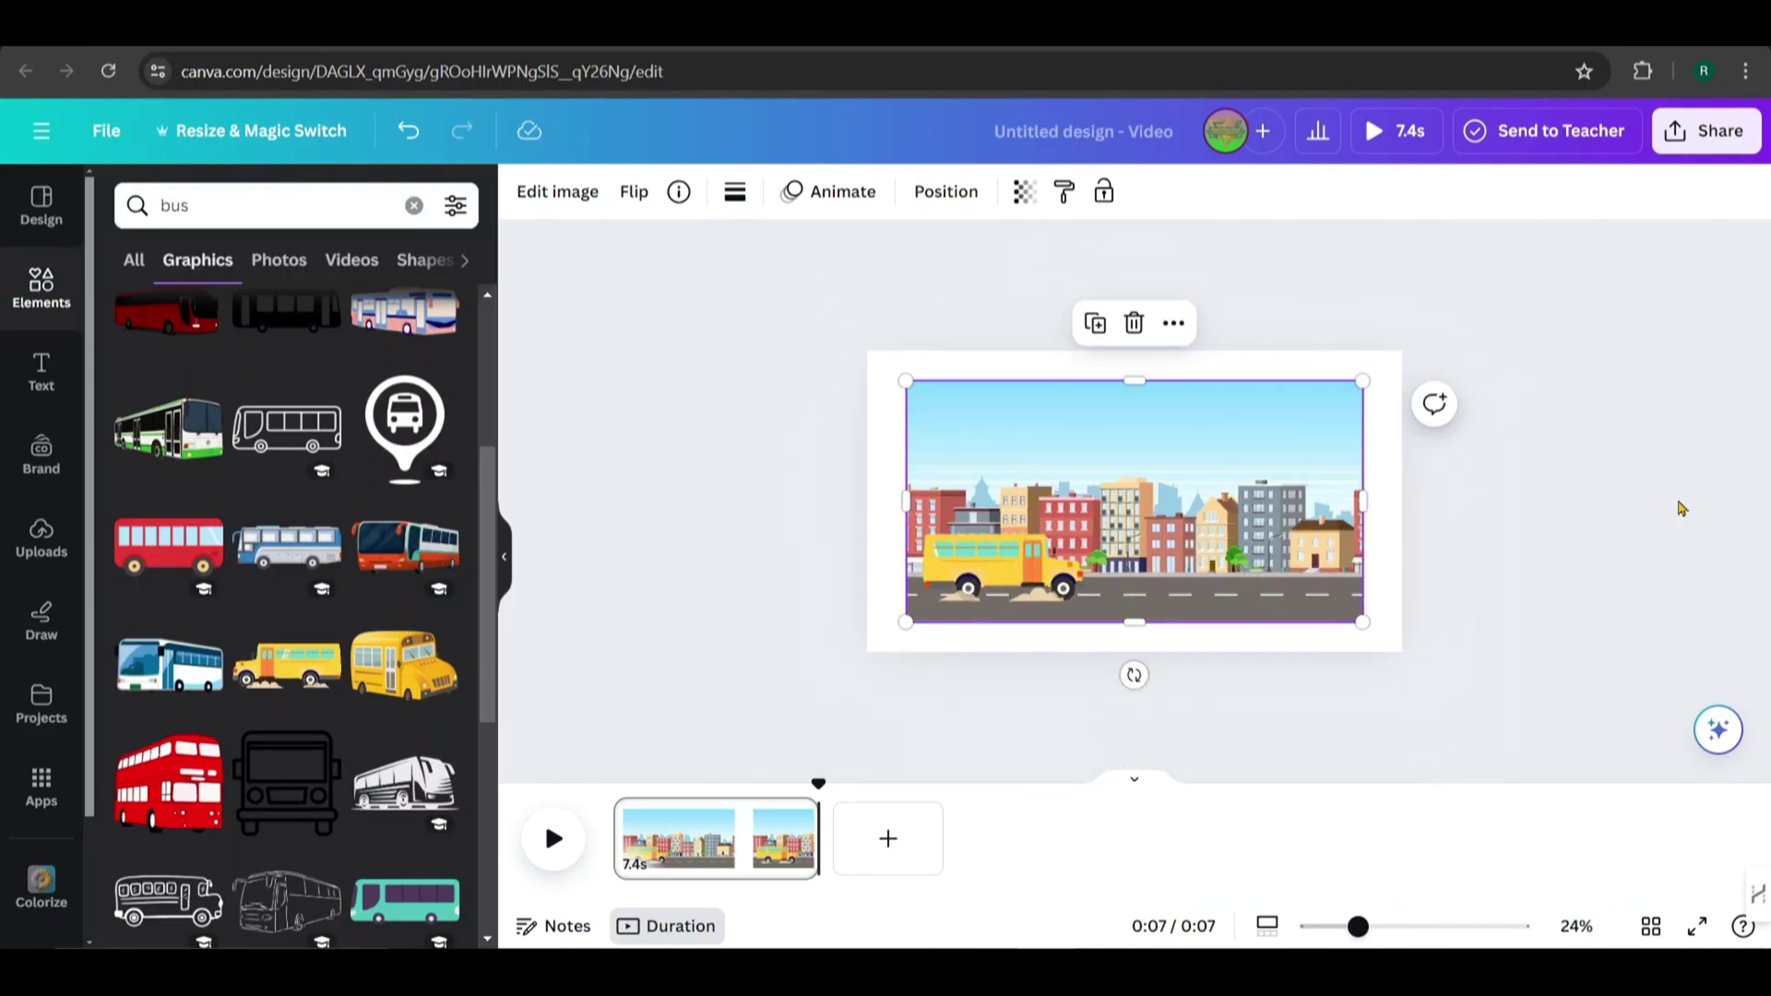
left_click_drag(1212, 511, 1185, 522)
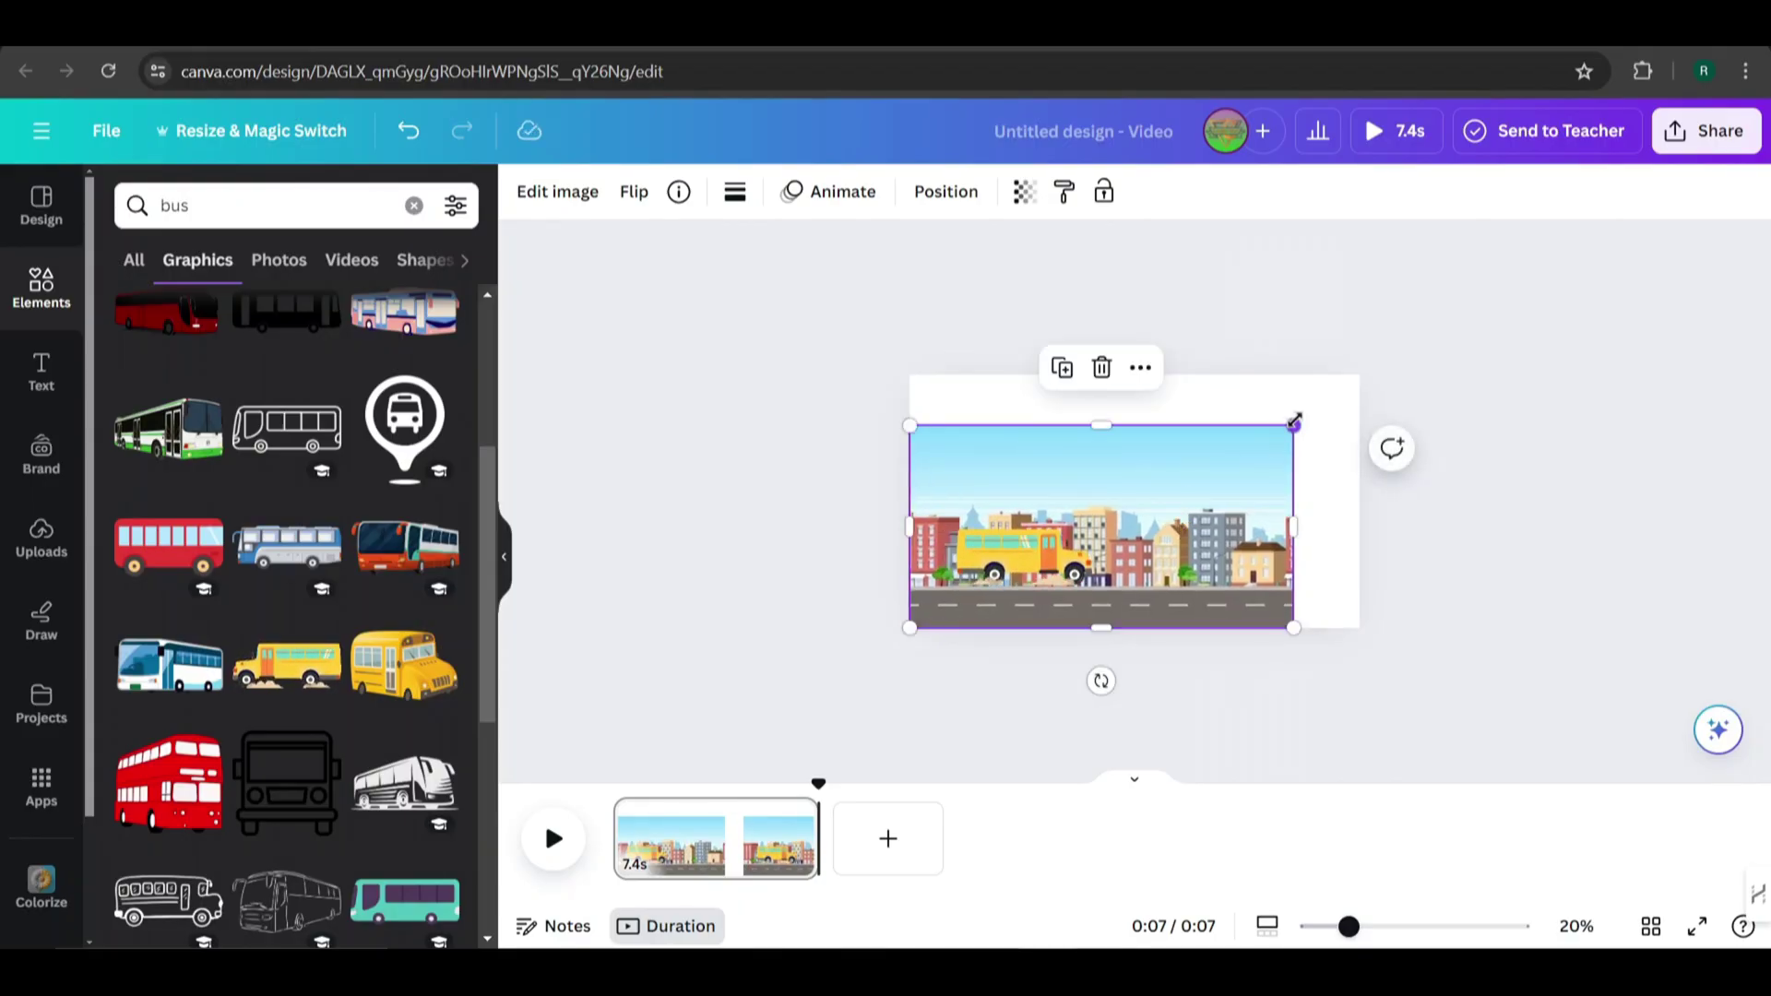
left_click_drag(1294, 421, 1699, 293)
left_click_drag(1538, 373, 1531, 389)
left_click_drag(1048, 554, 1020, 574)
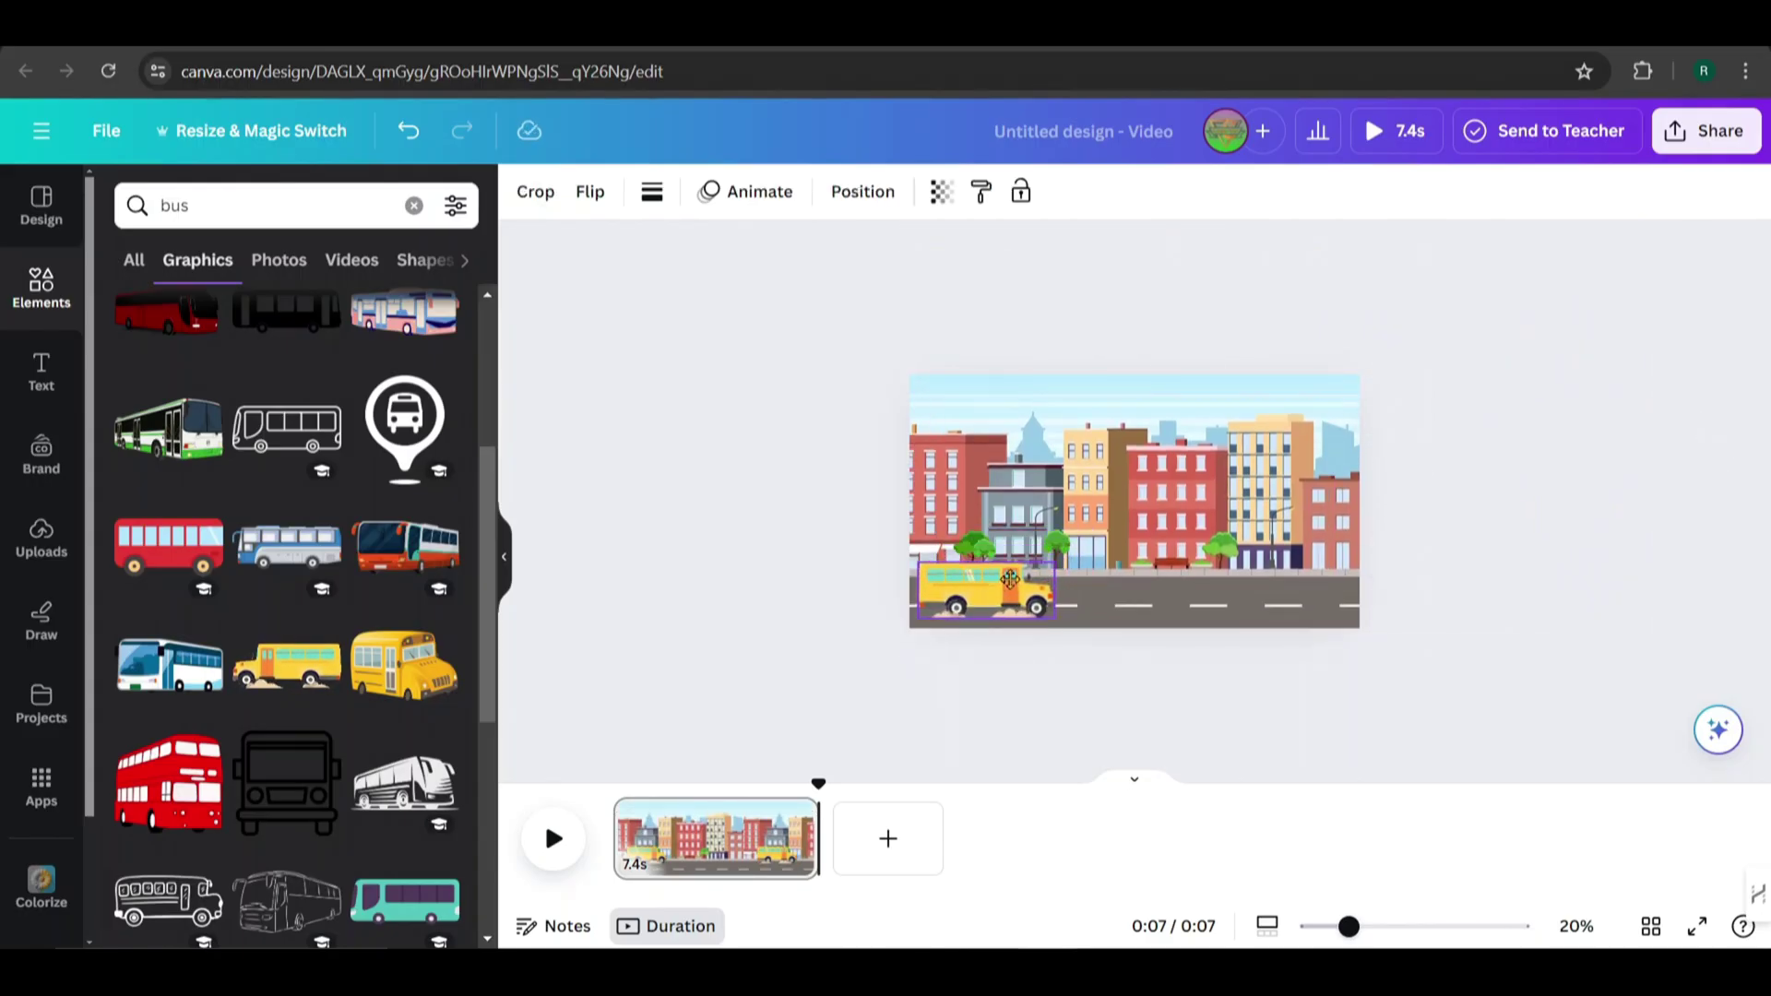
- Give the background a custom path sliding left, with Steady movement and slightly higher speed
left_click(1024, 546)
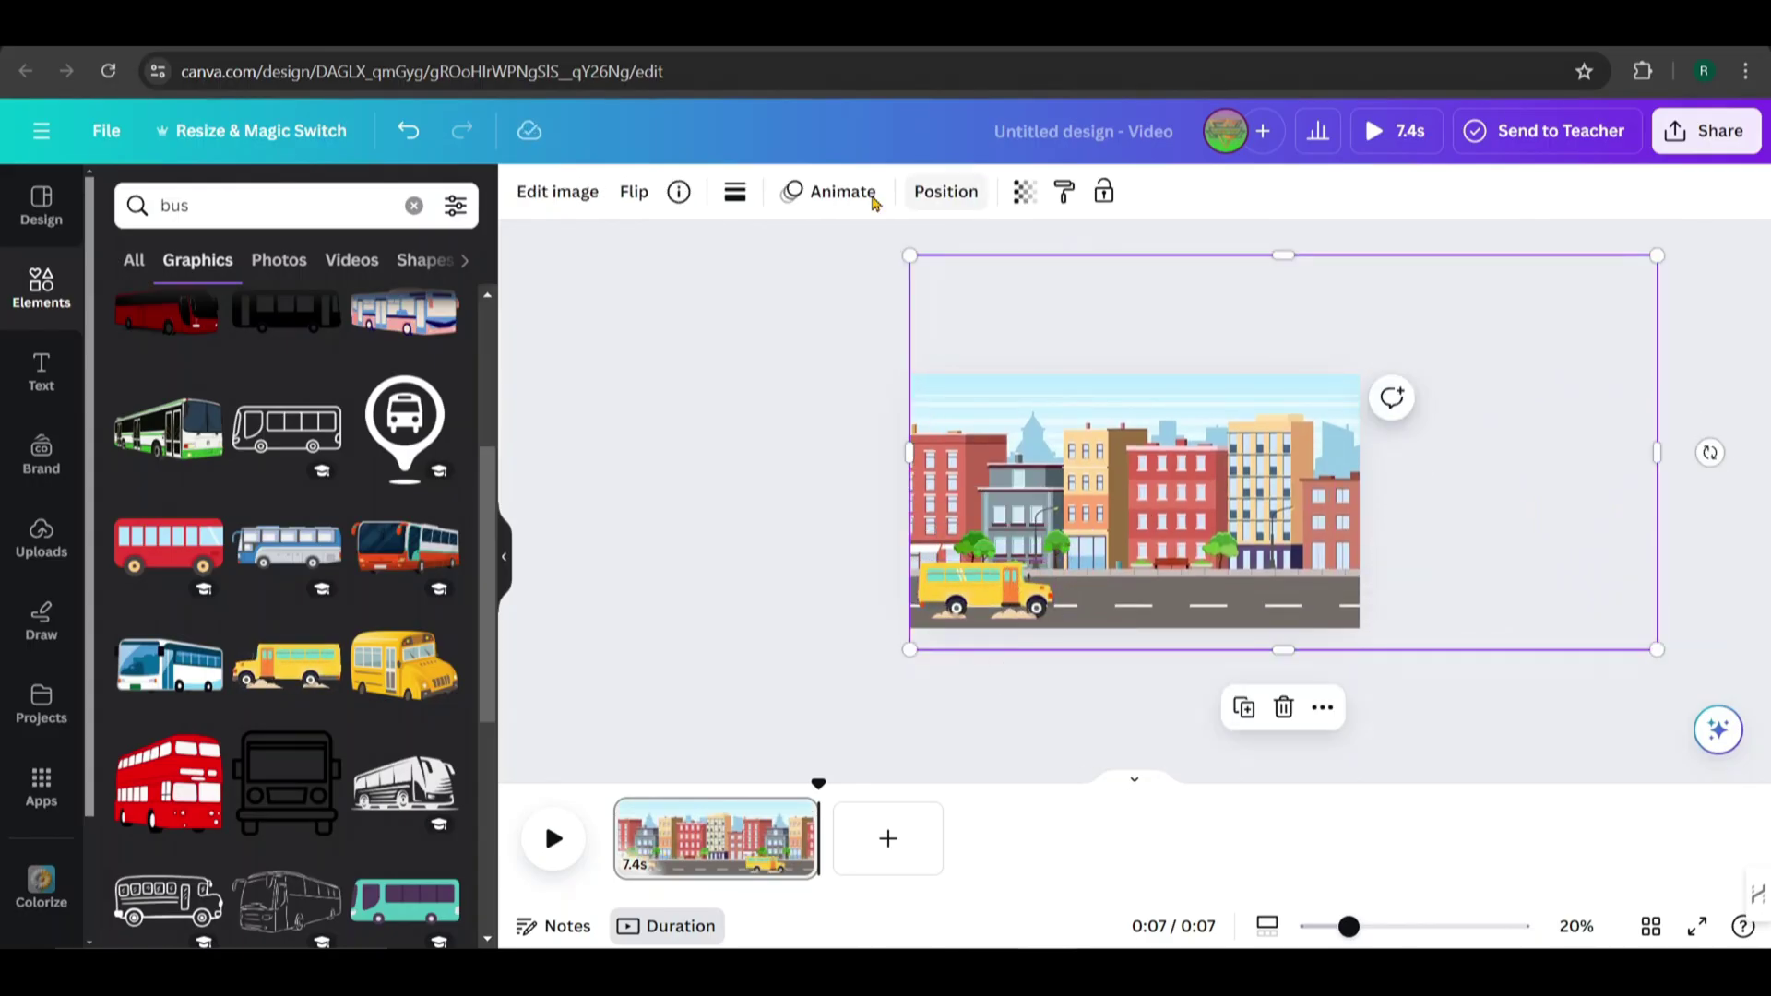
left_click(841, 194)
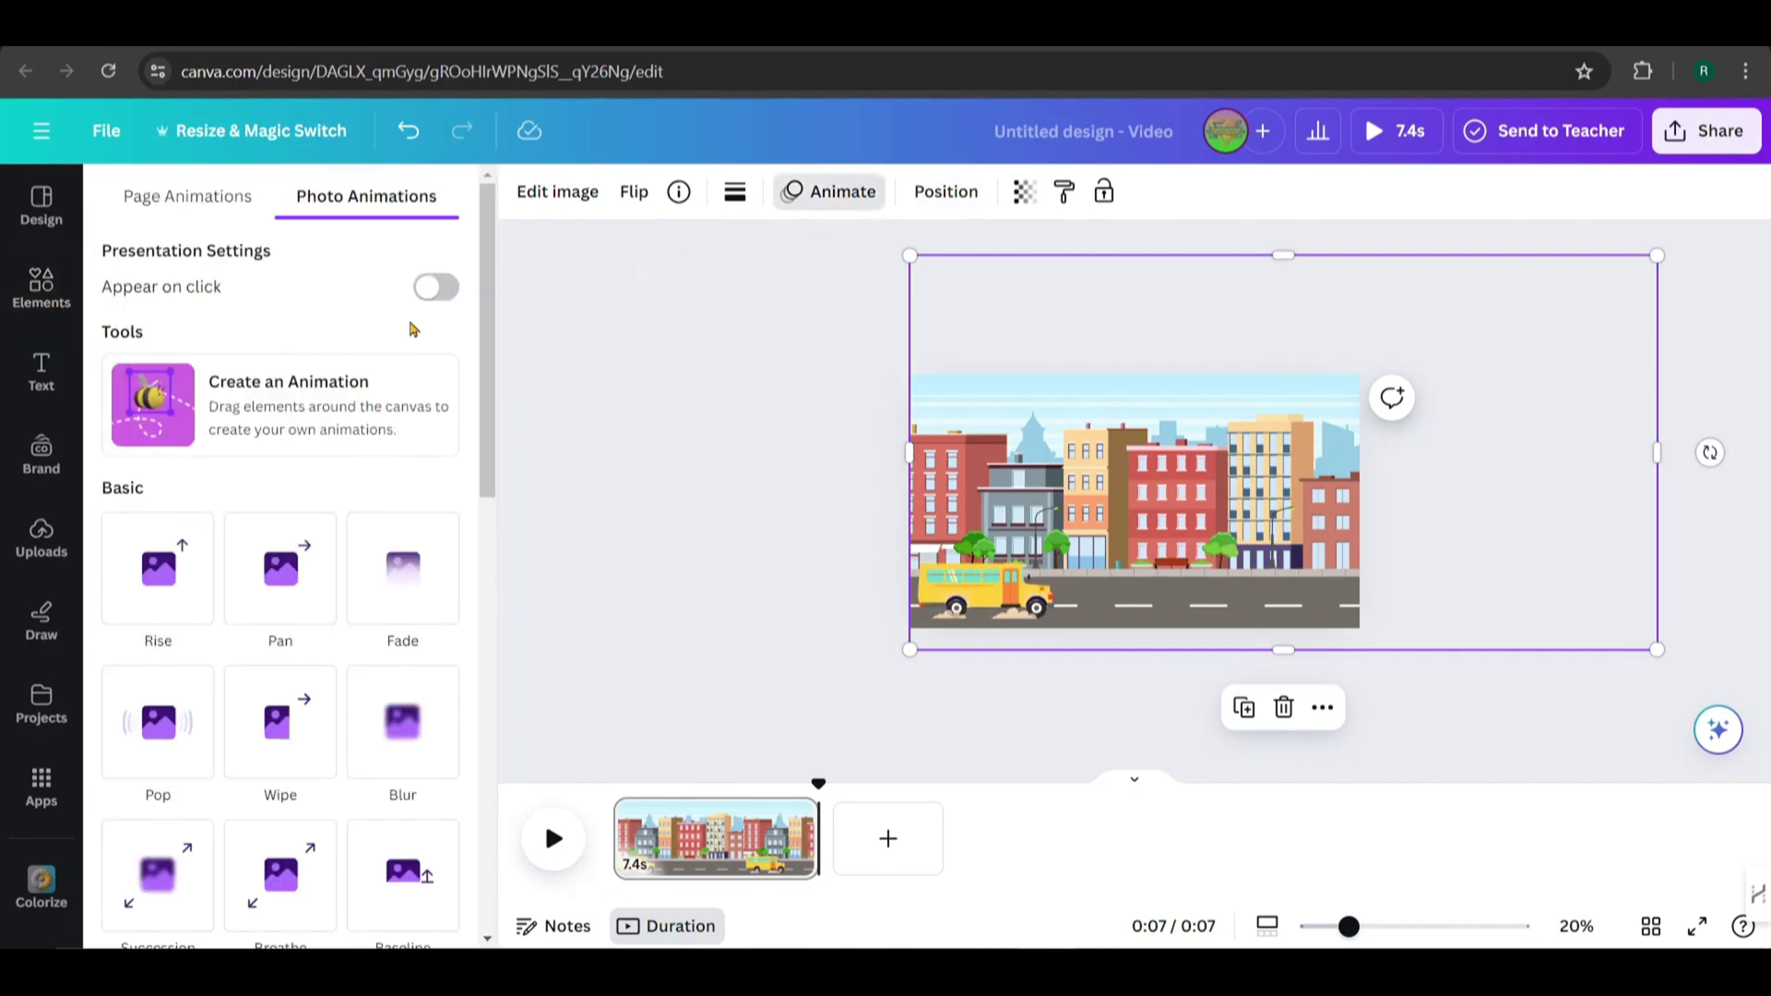
left_click(297, 422)
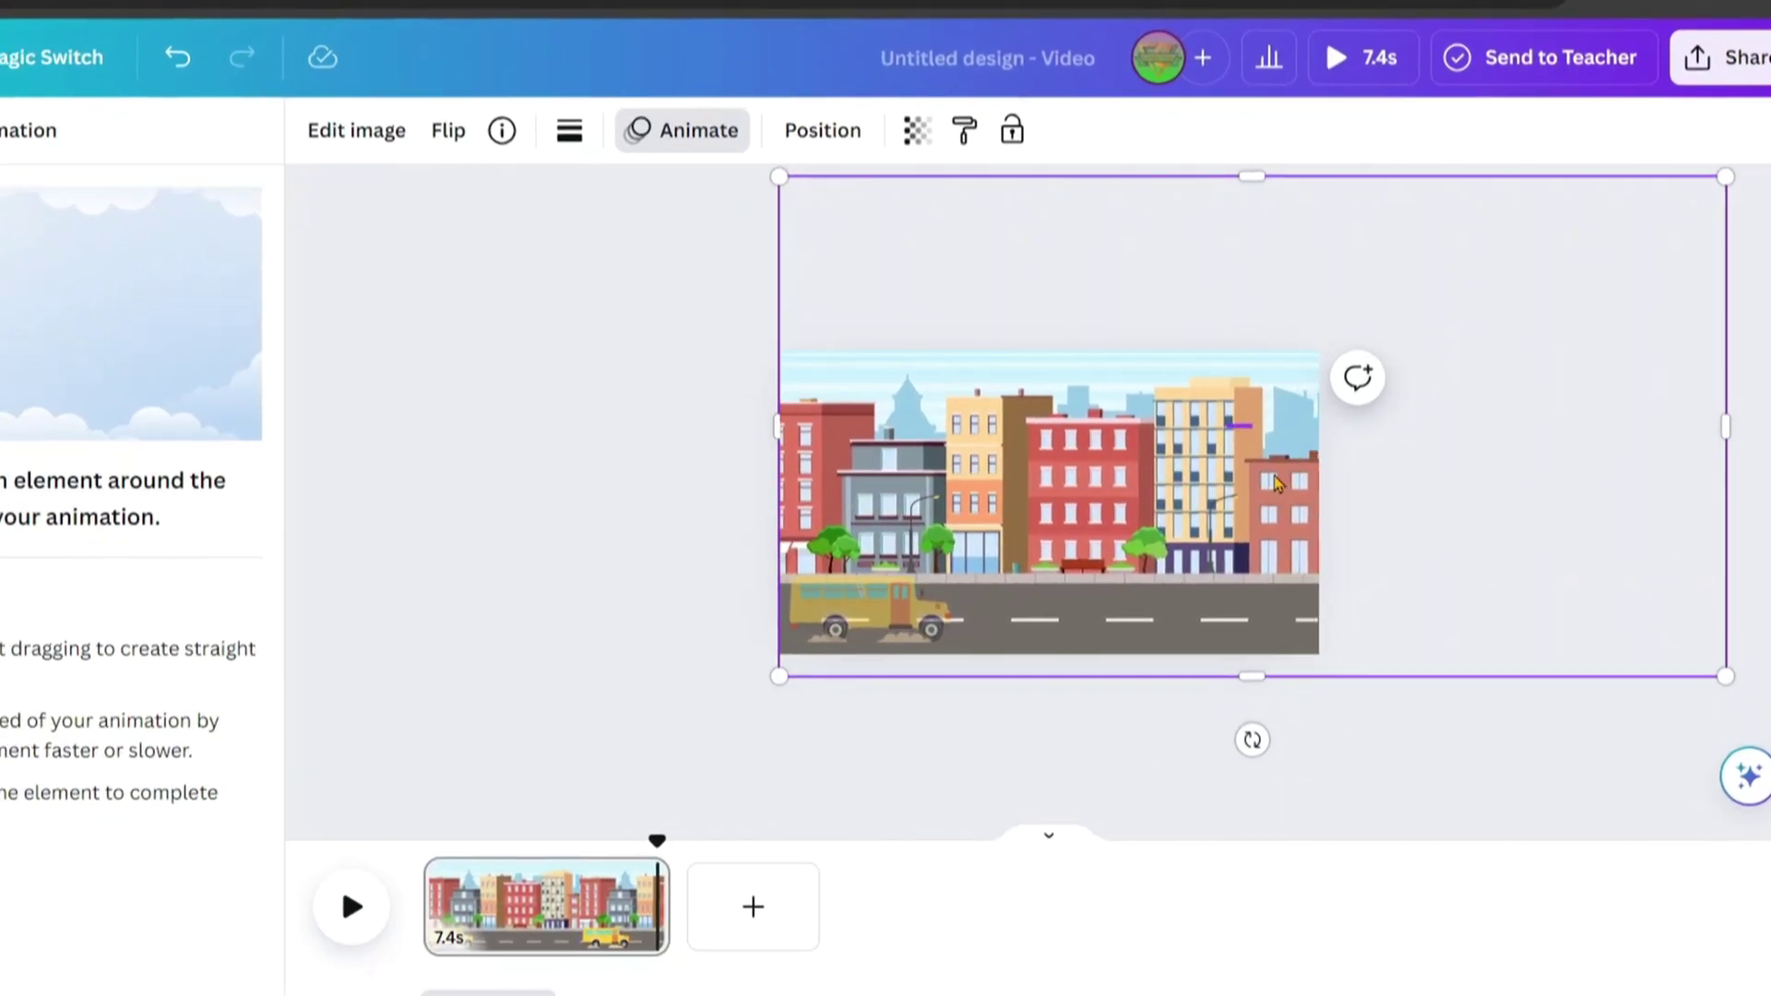
left_click_drag(1278, 484, 1190, 483)
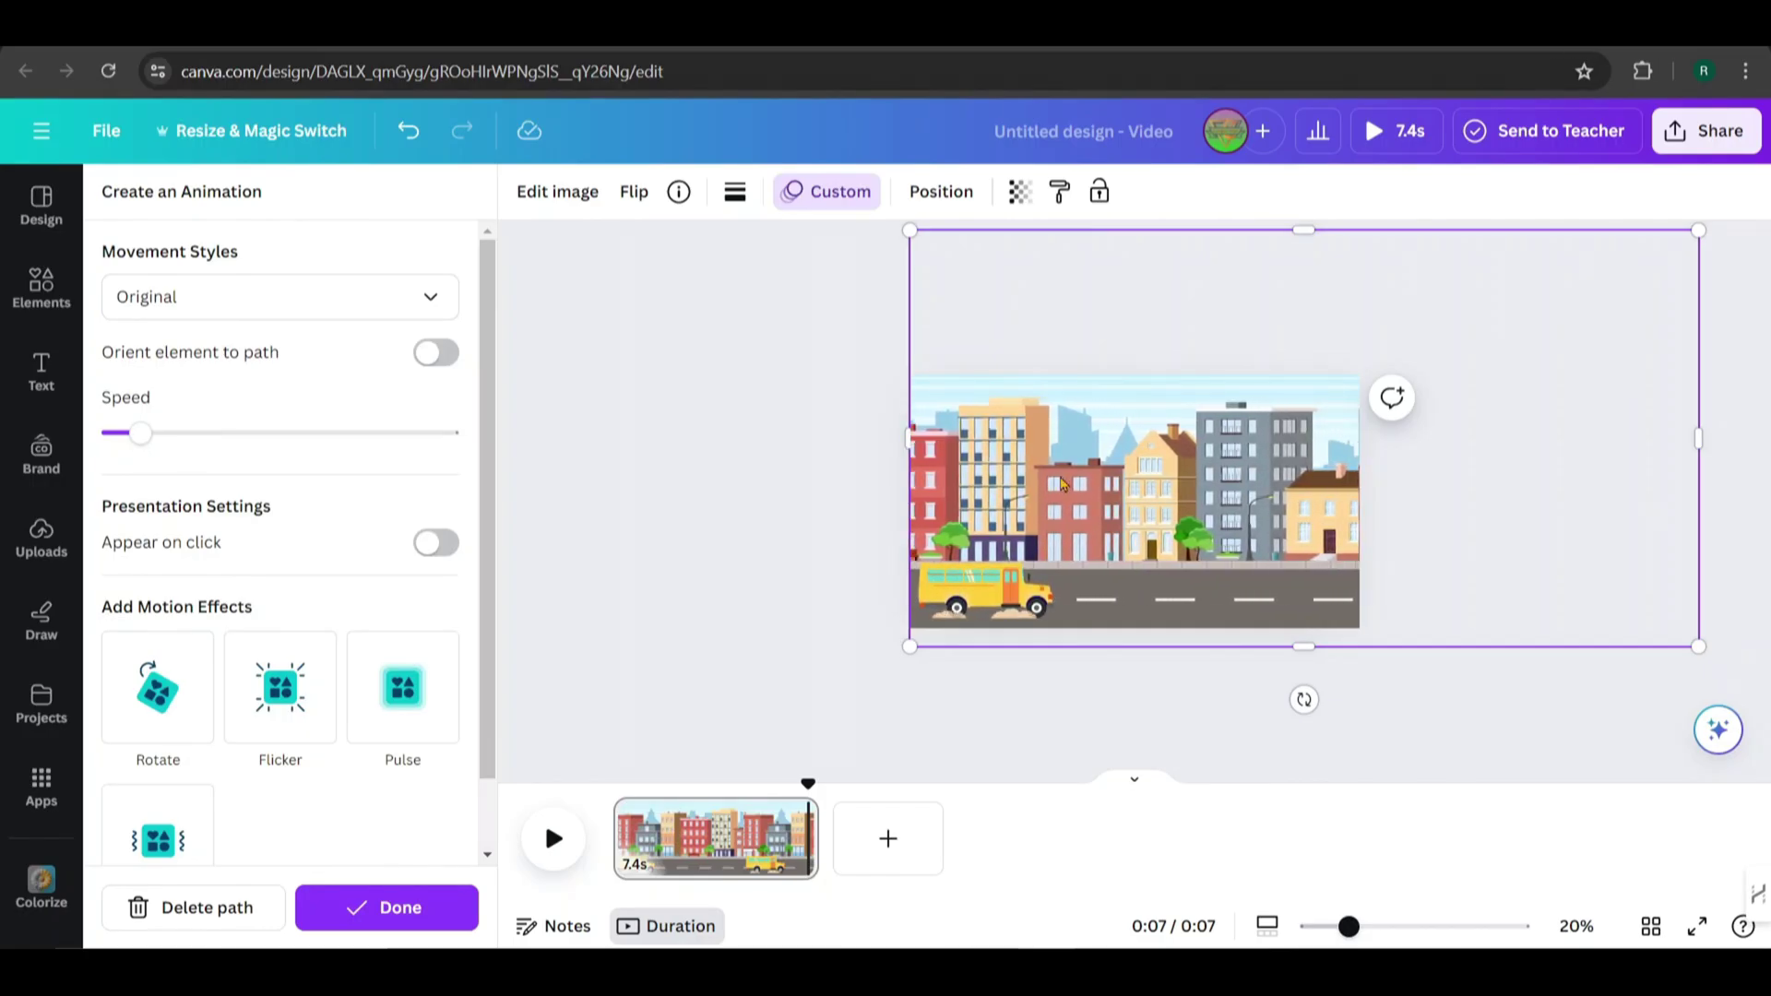
left_click(445, 306)
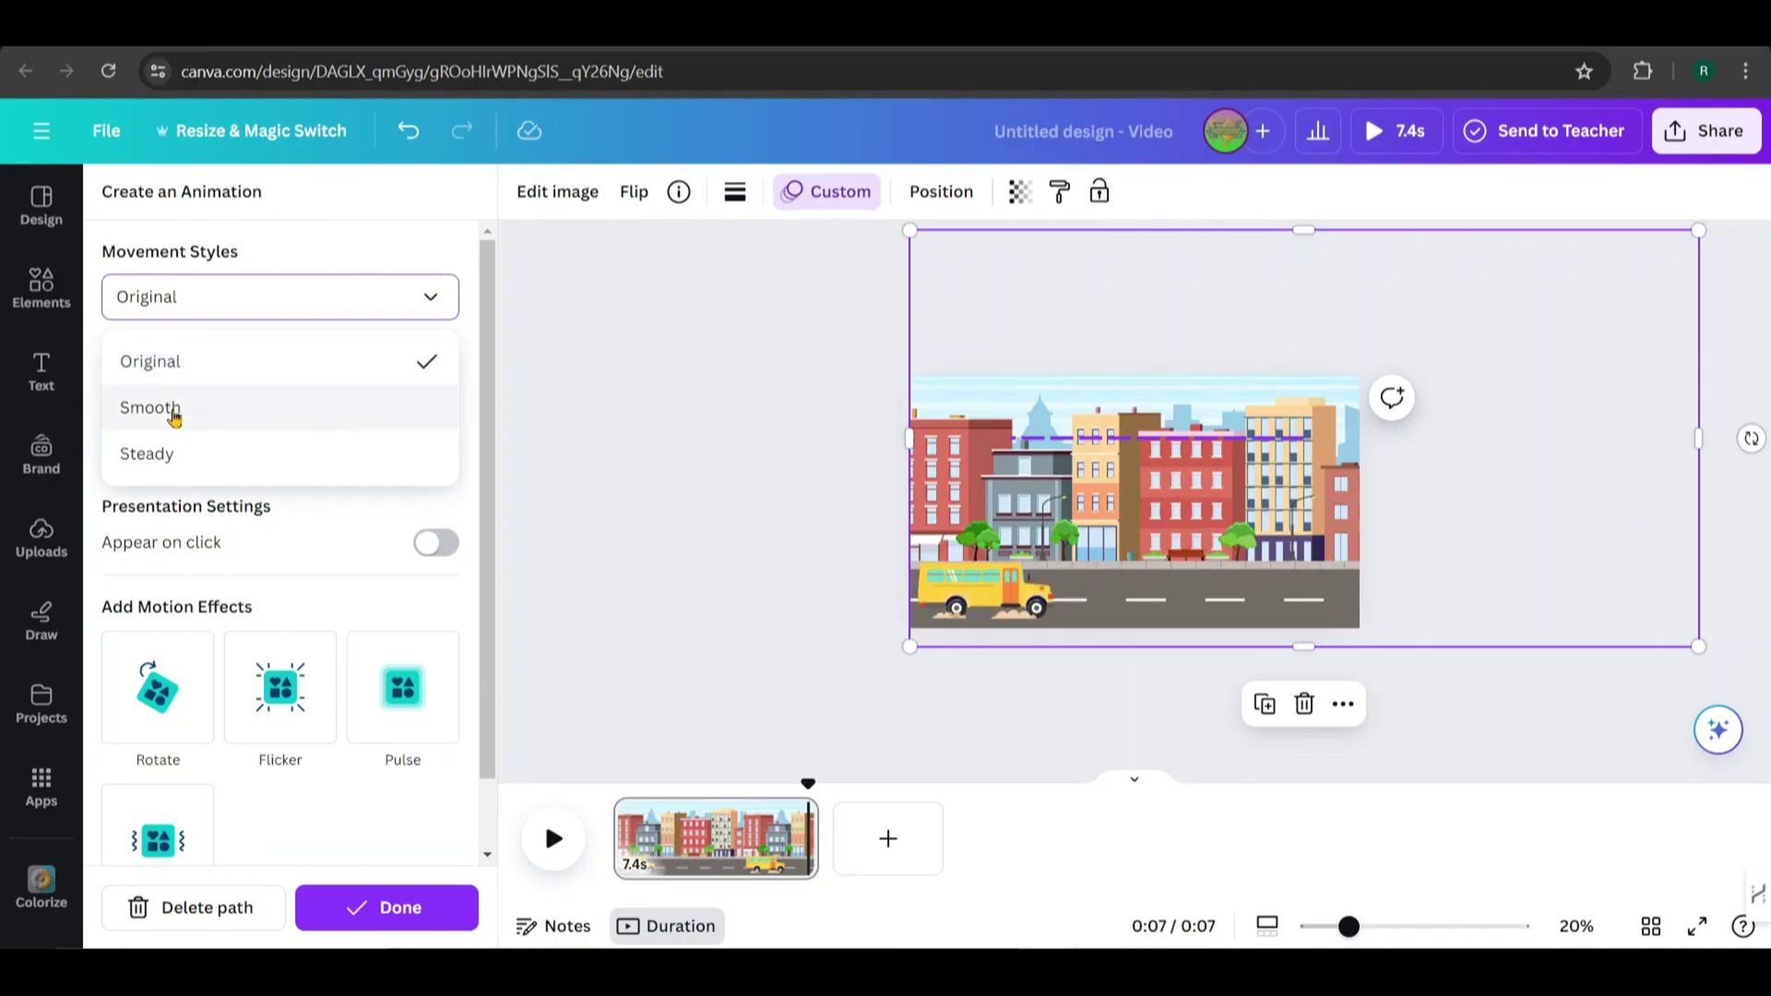
left_click(169, 459)
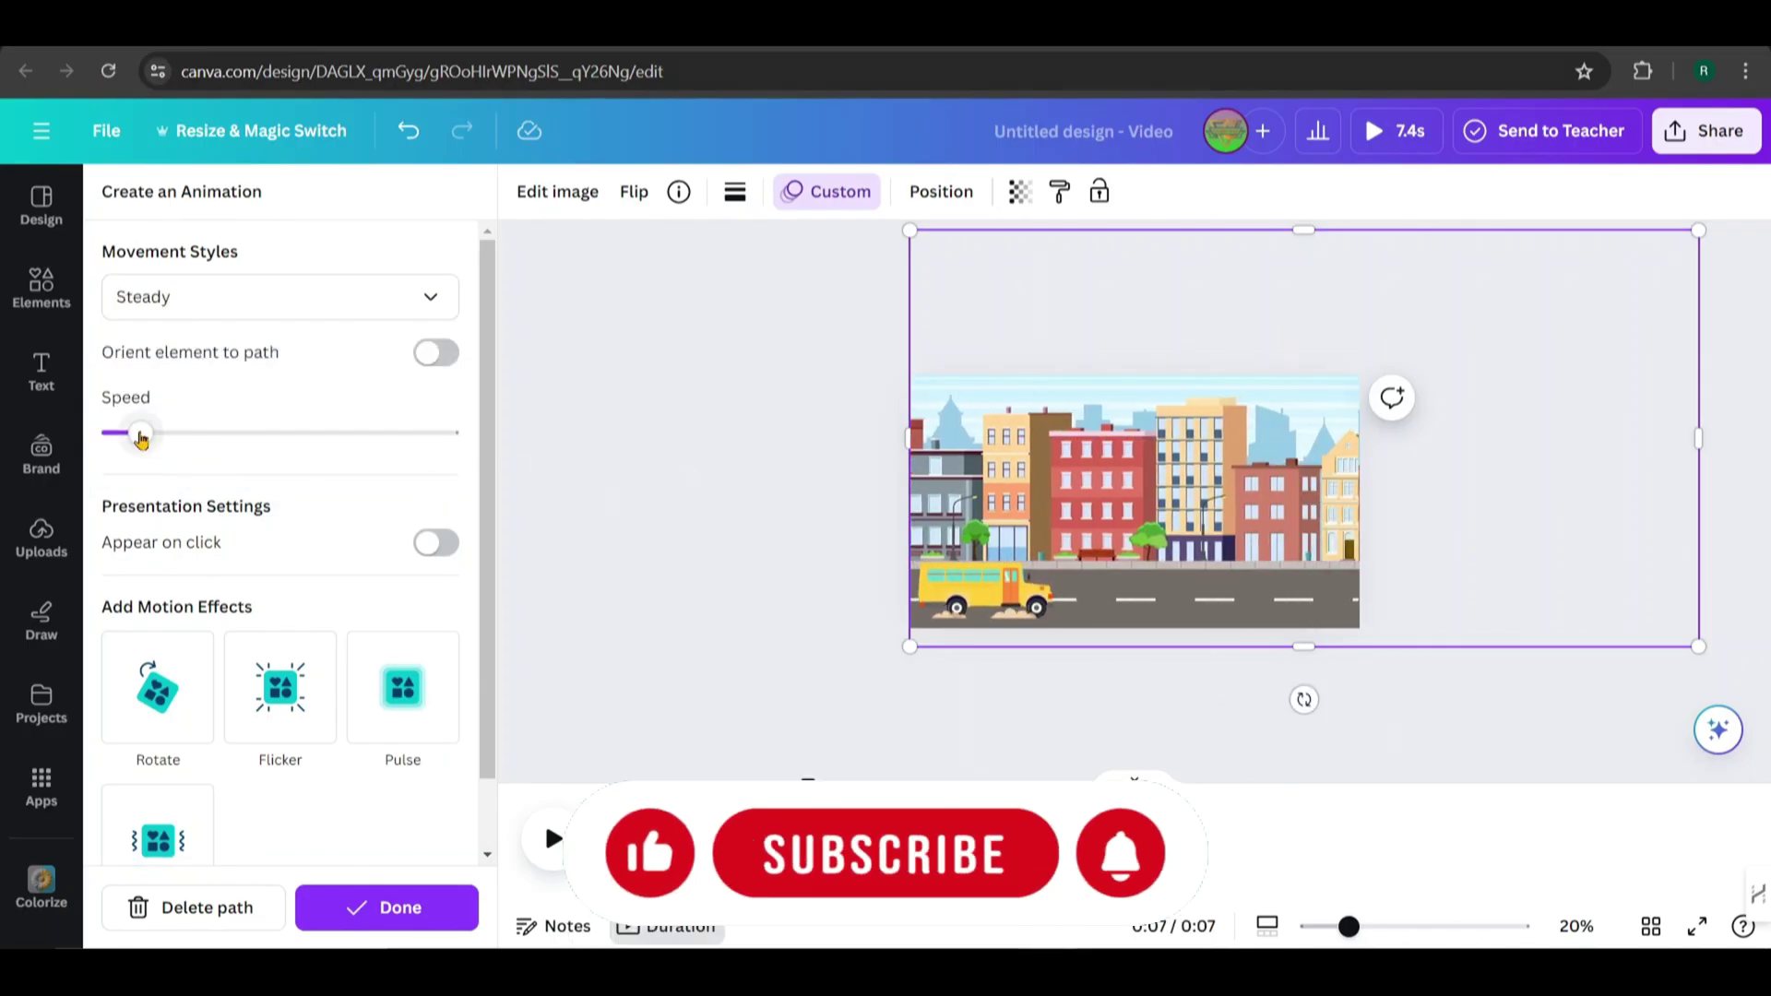
left_click_drag(141, 439, 154, 439)
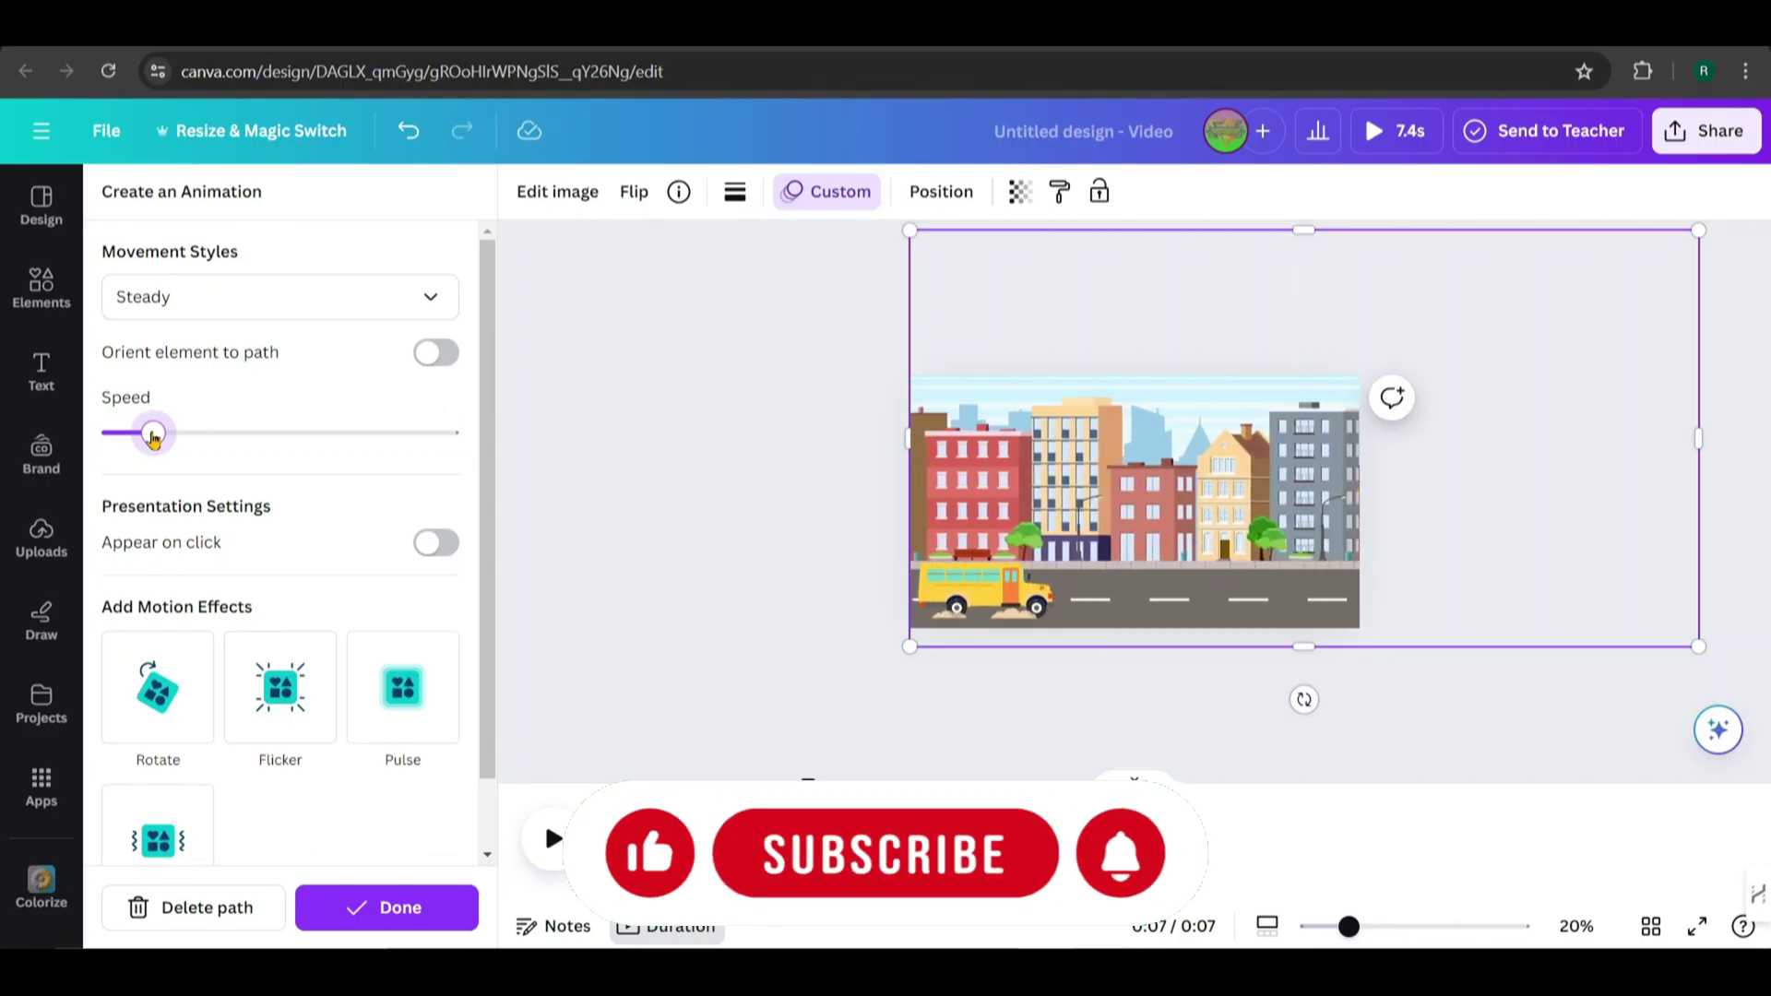
- Finish the background animation and move the bus to the middle of the road
left_click(380, 907)
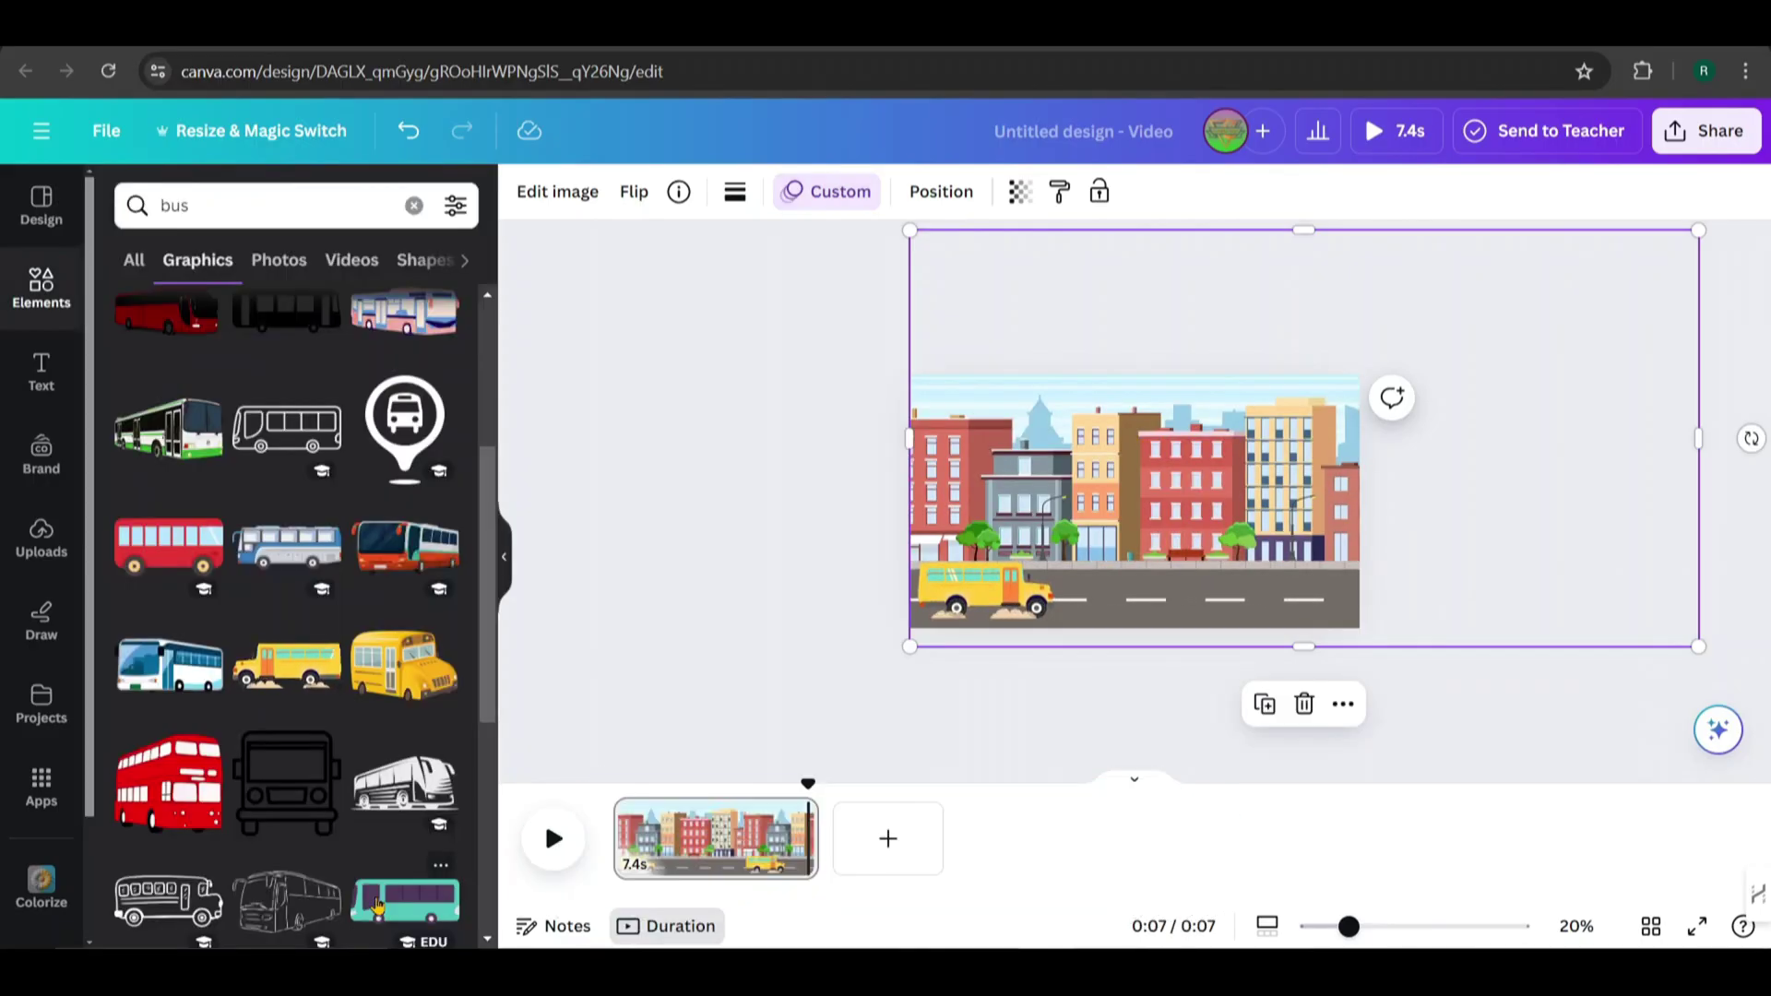
left_click(996, 577)
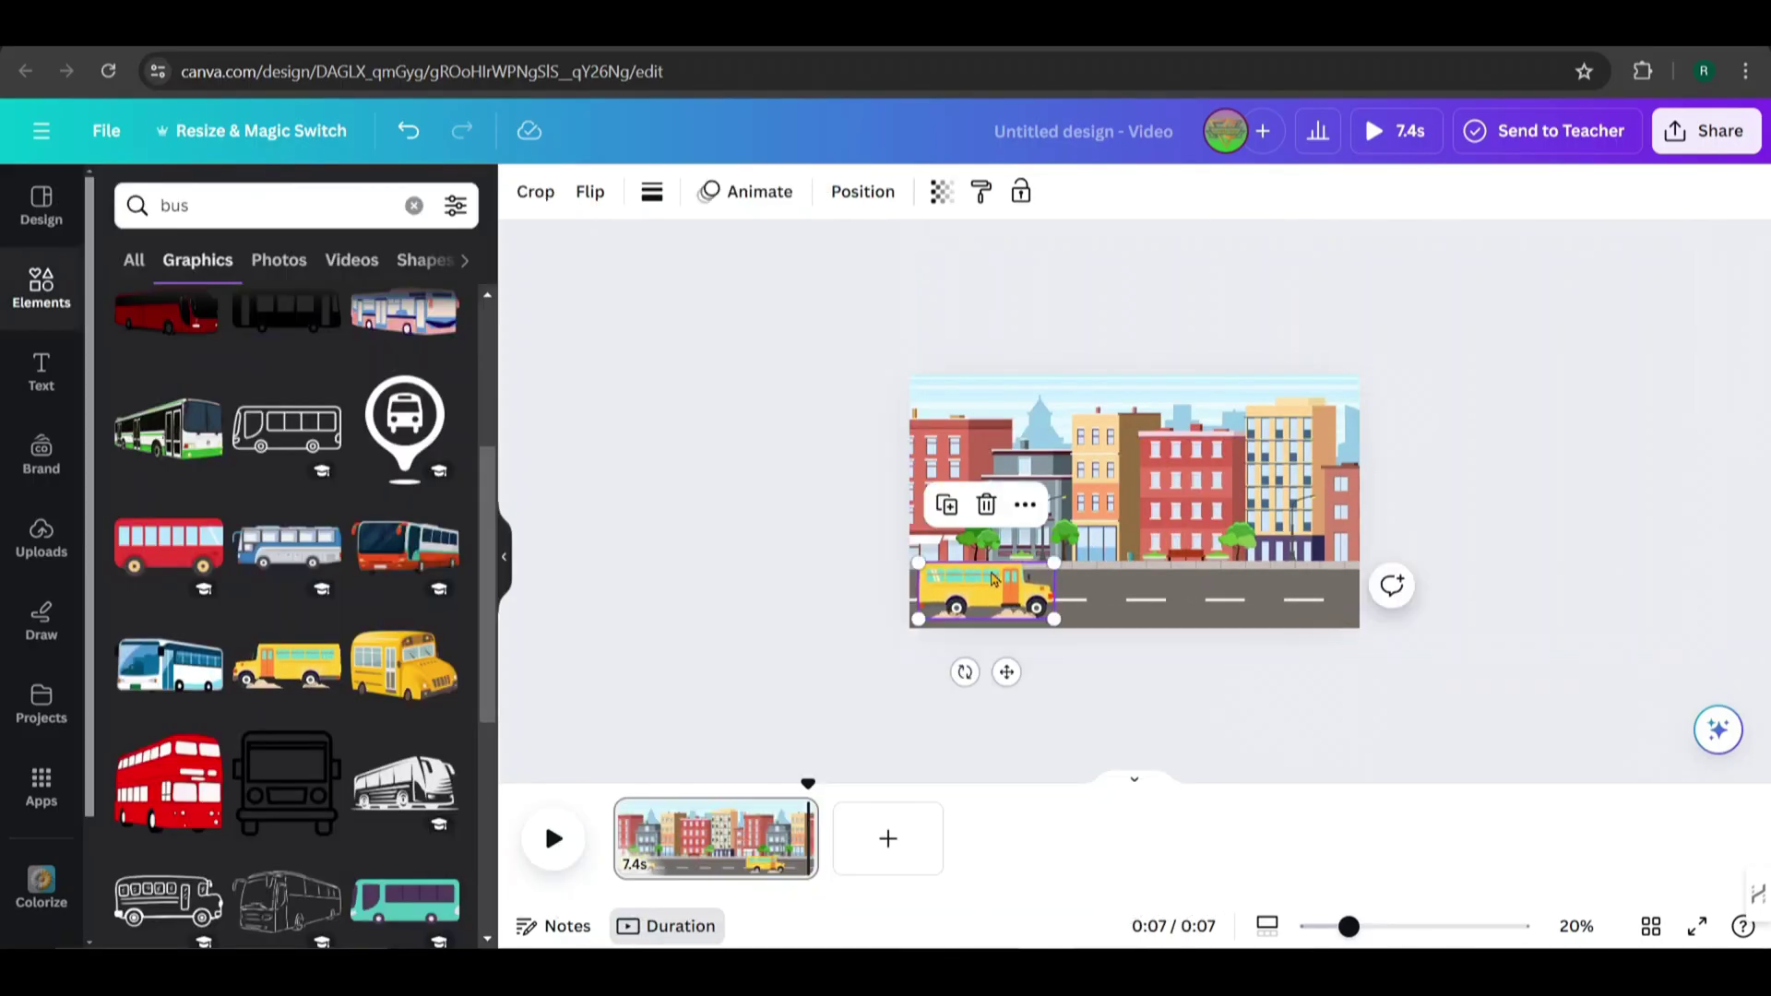
left_click_drag(1026, 573, 1089, 563)
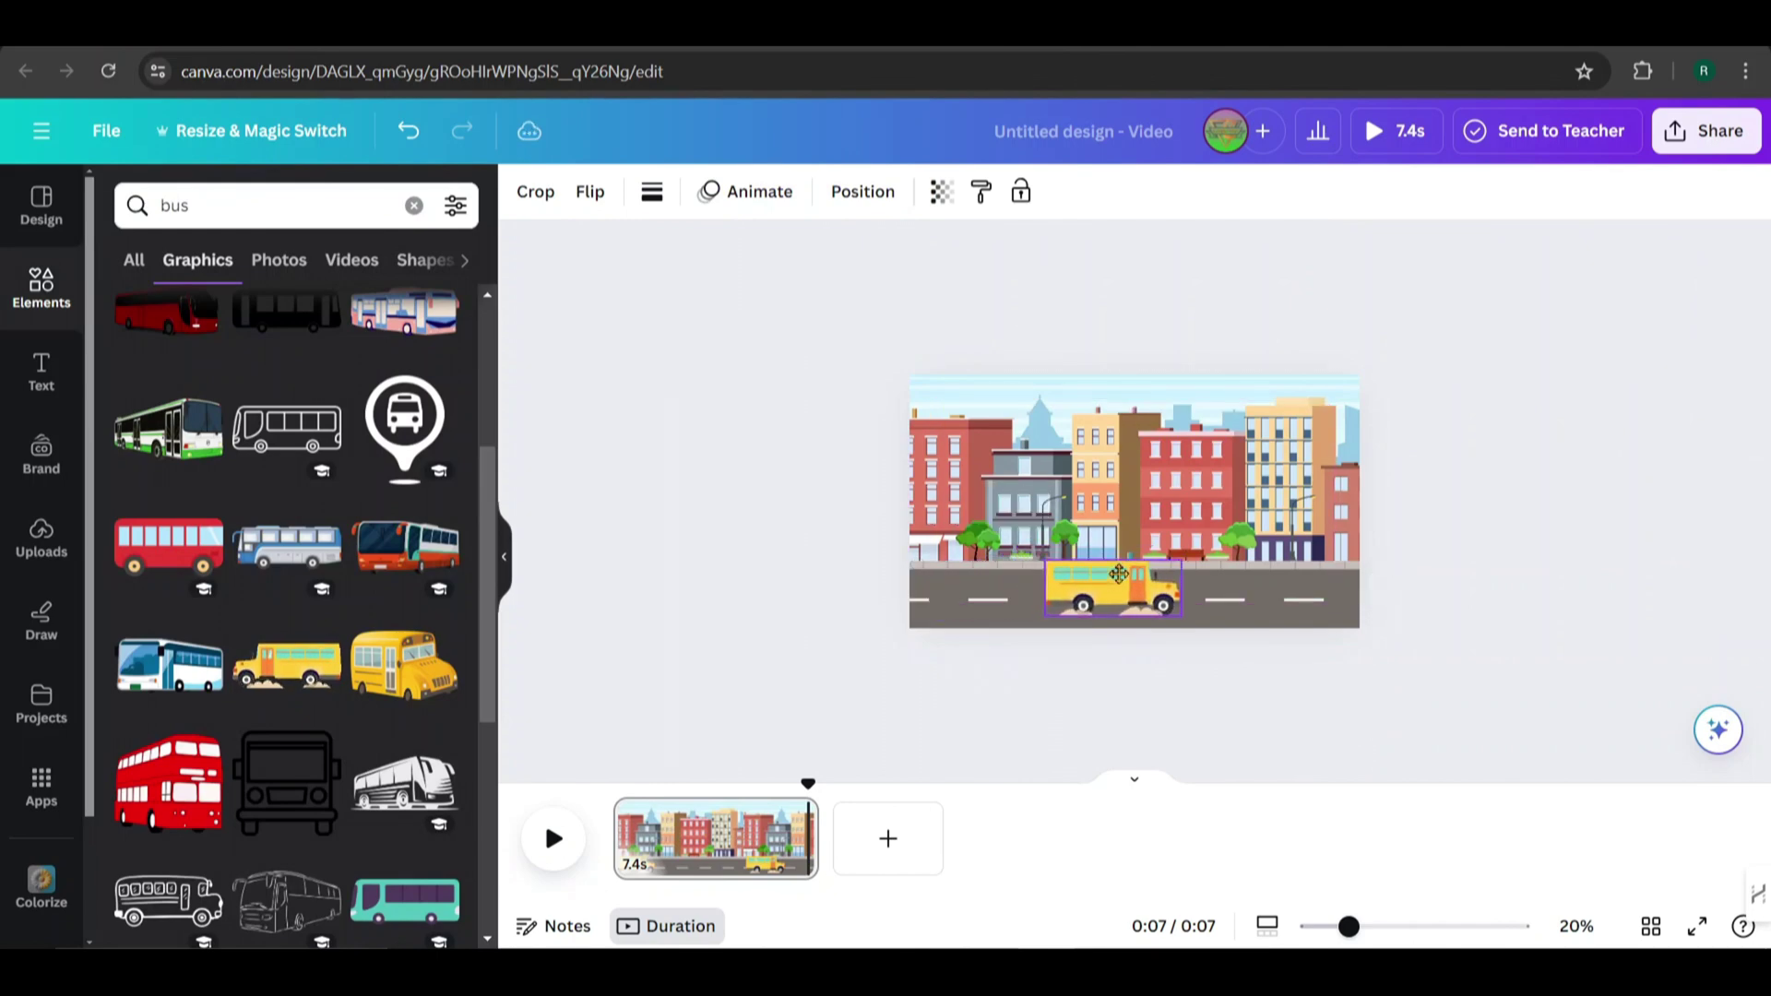
- Preview the 7.4s scene from the start, then replay from near the end
scroll(588, 643, "up", 3)
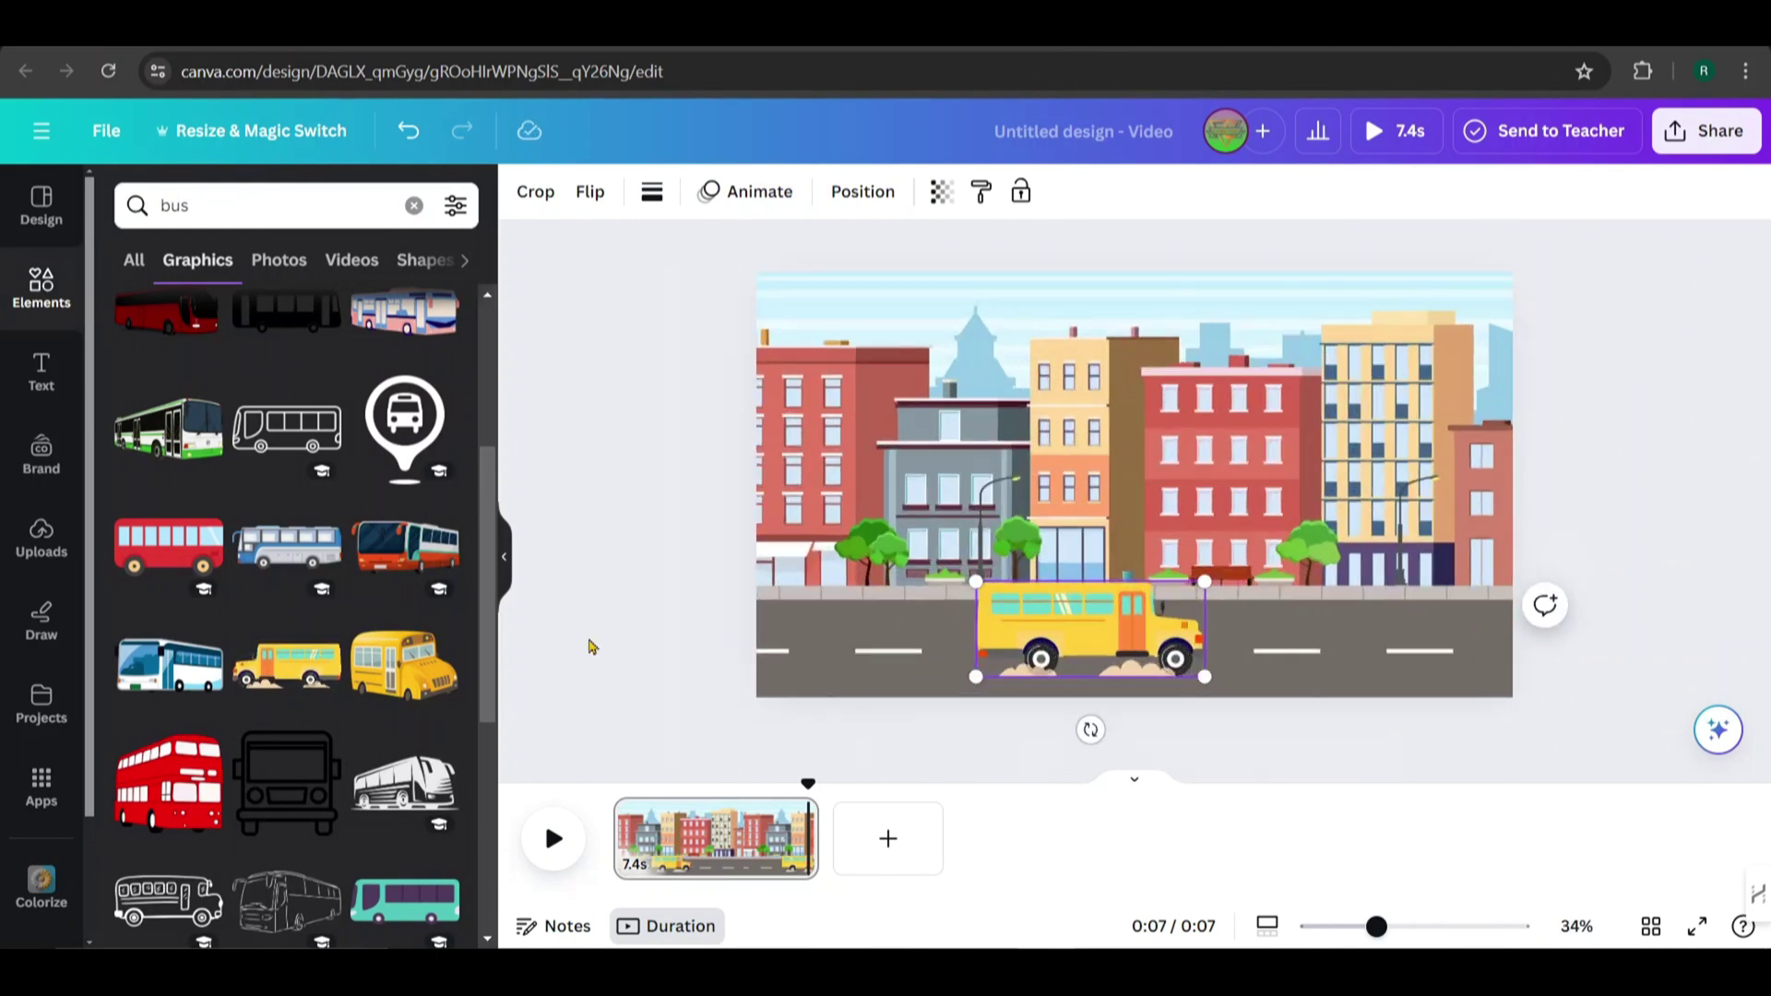
scroll(591, 645, "up", 1)
left_click(562, 858)
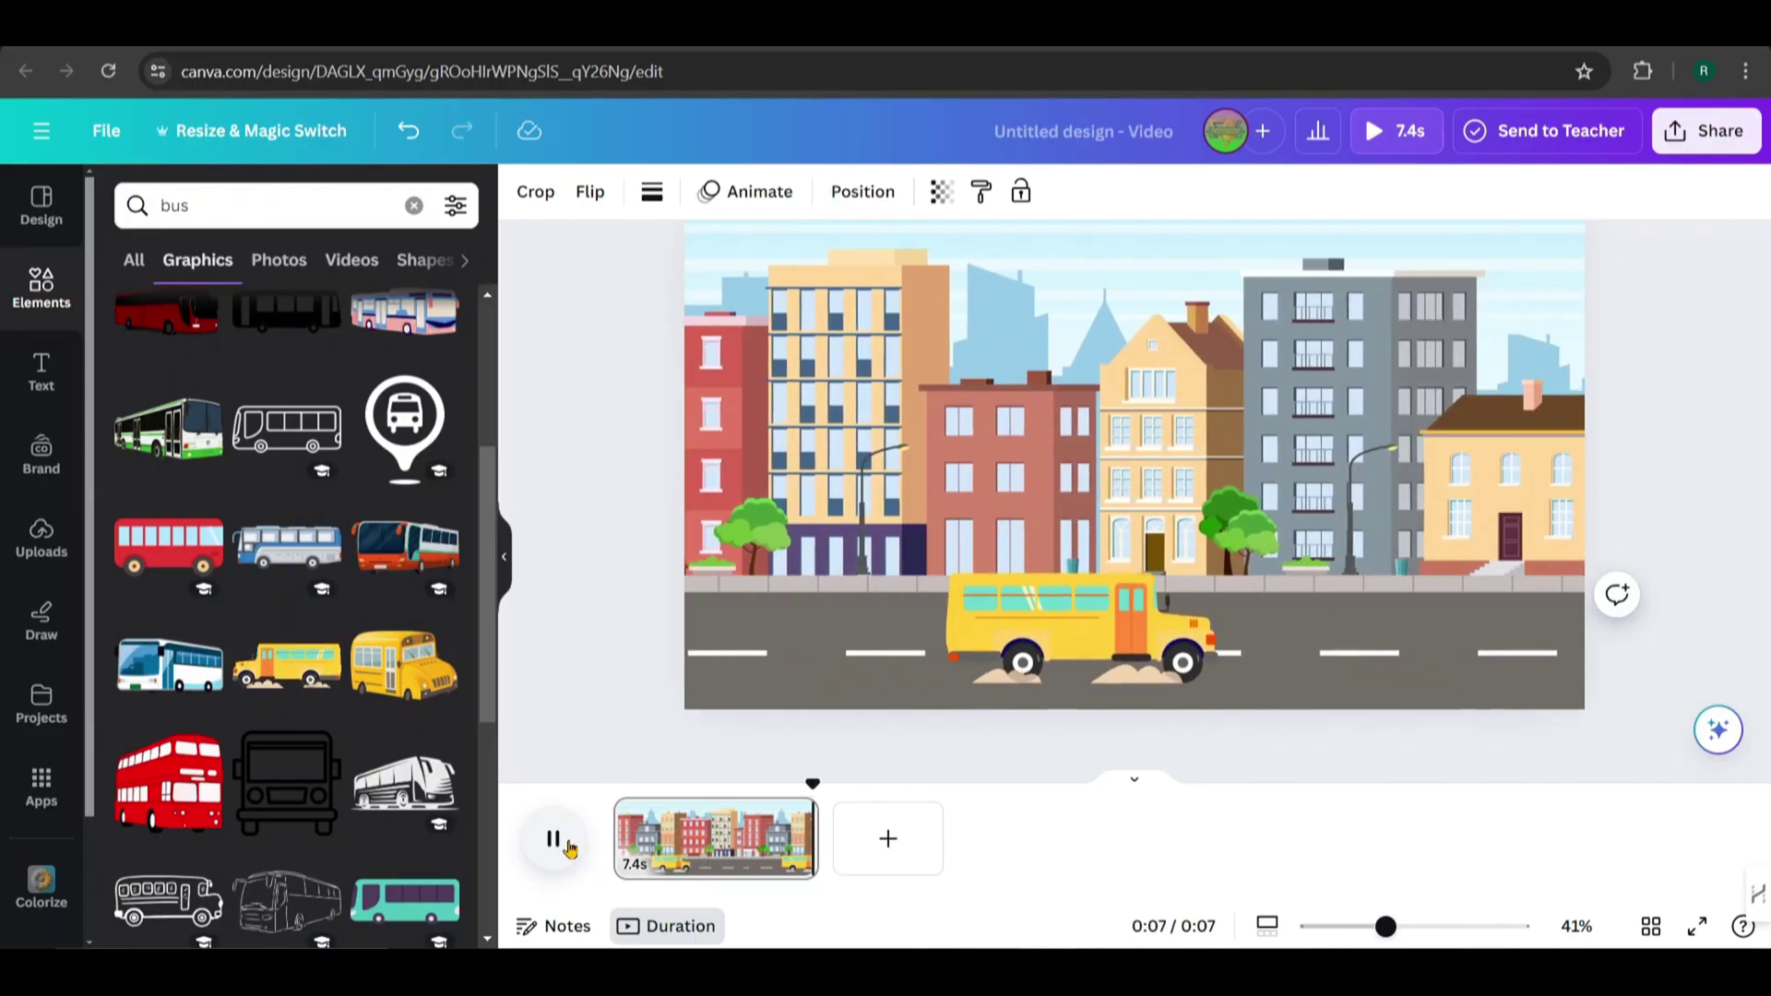
left_click(801, 788)
left_click_drag(800, 788, 790, 839)
left_click(554, 838)
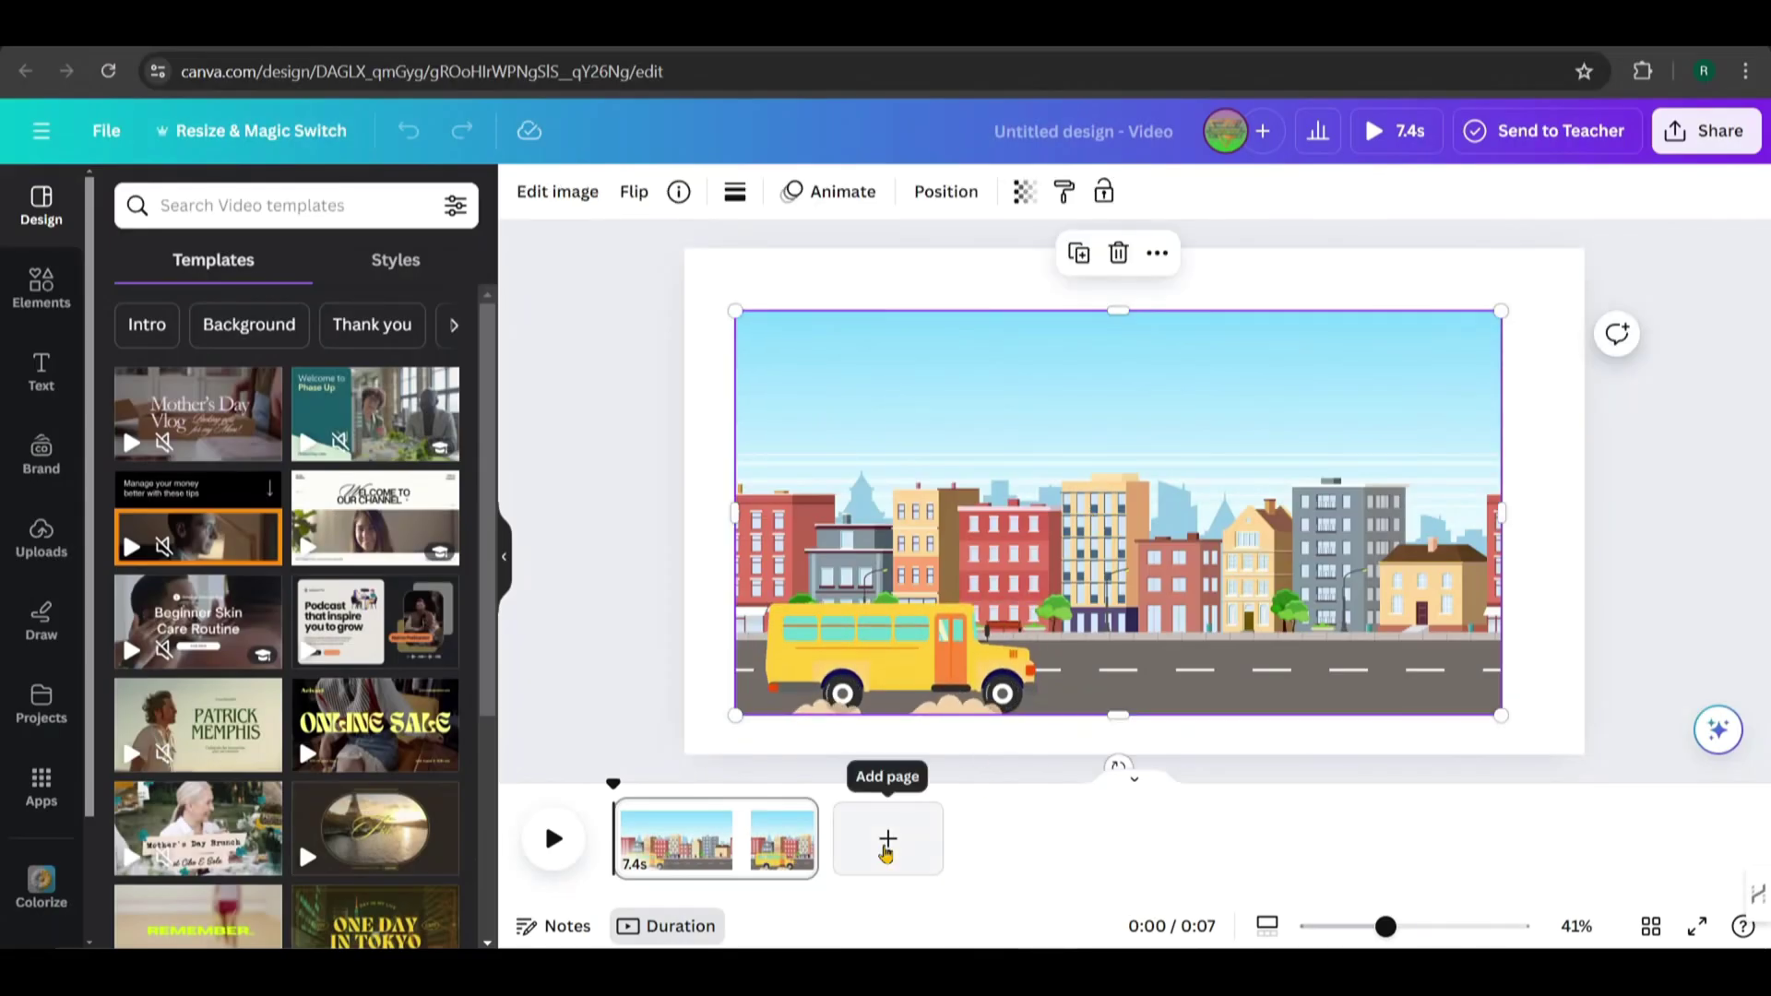
- Add a blank second page, then reposition and enlarge the page 1 city street image
left_click(888, 838)
left_click(718, 850)
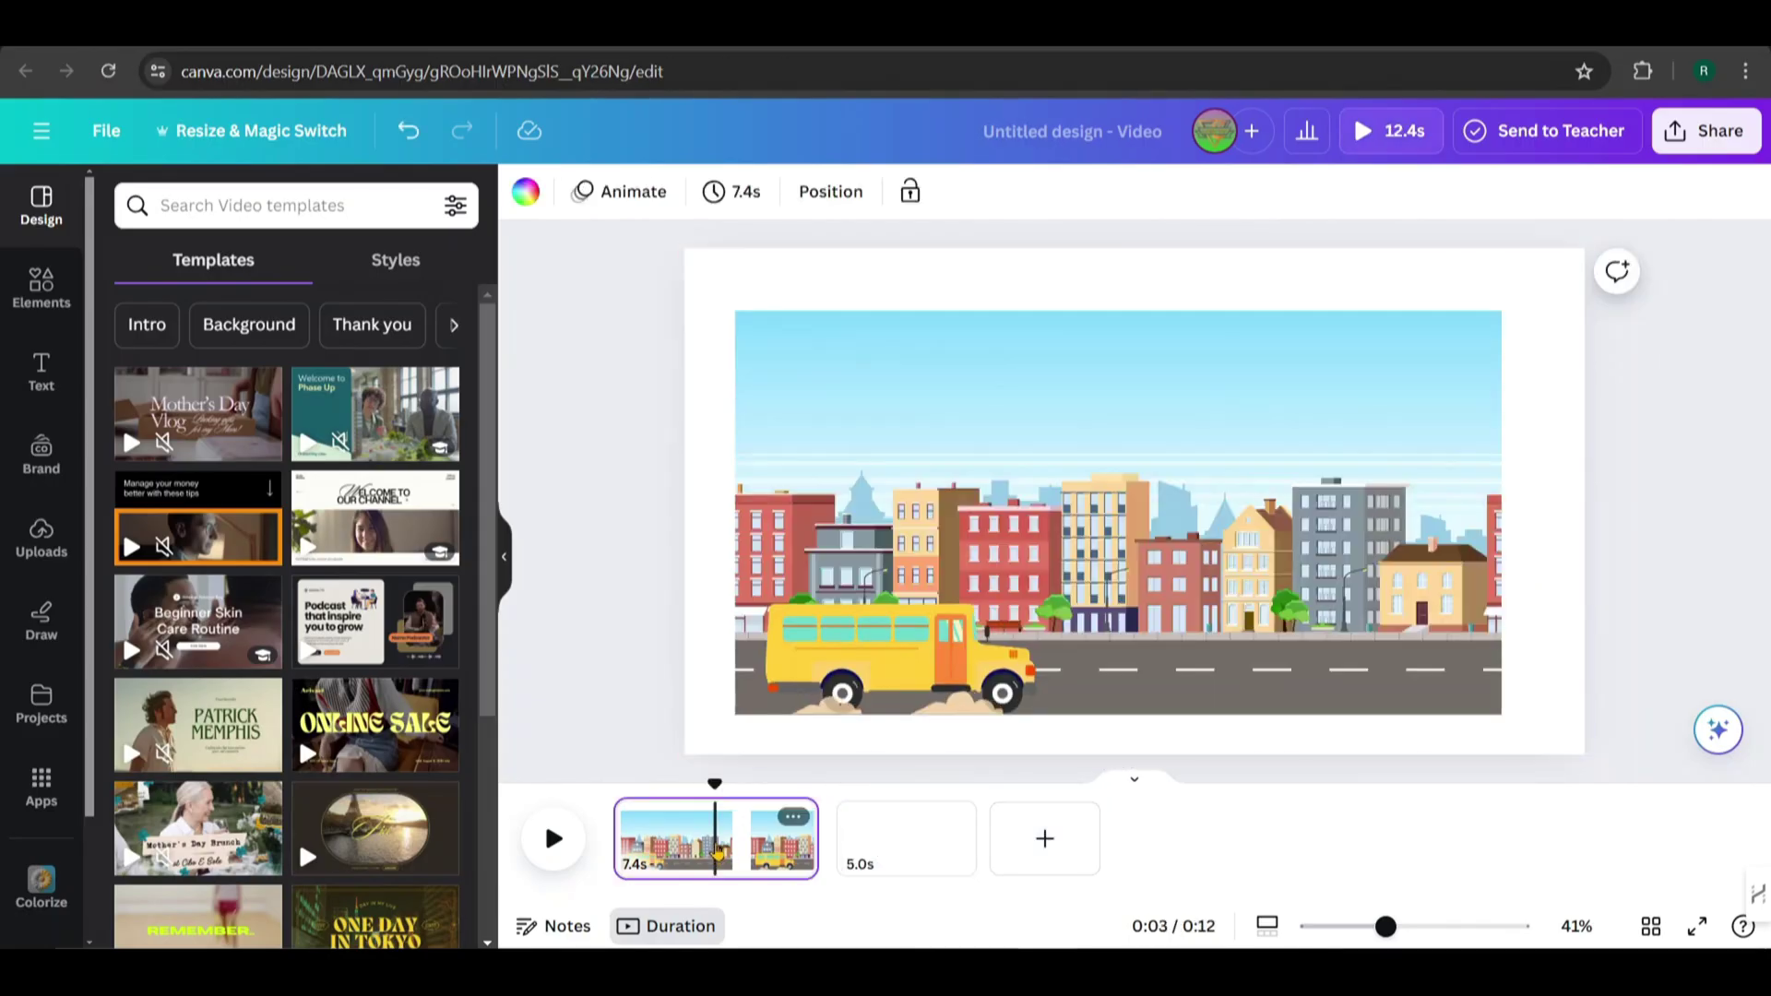
left_click(1206, 427)
left_click_drag(1205, 427, 1162, 463)
scroll(606, 480, "down", 3)
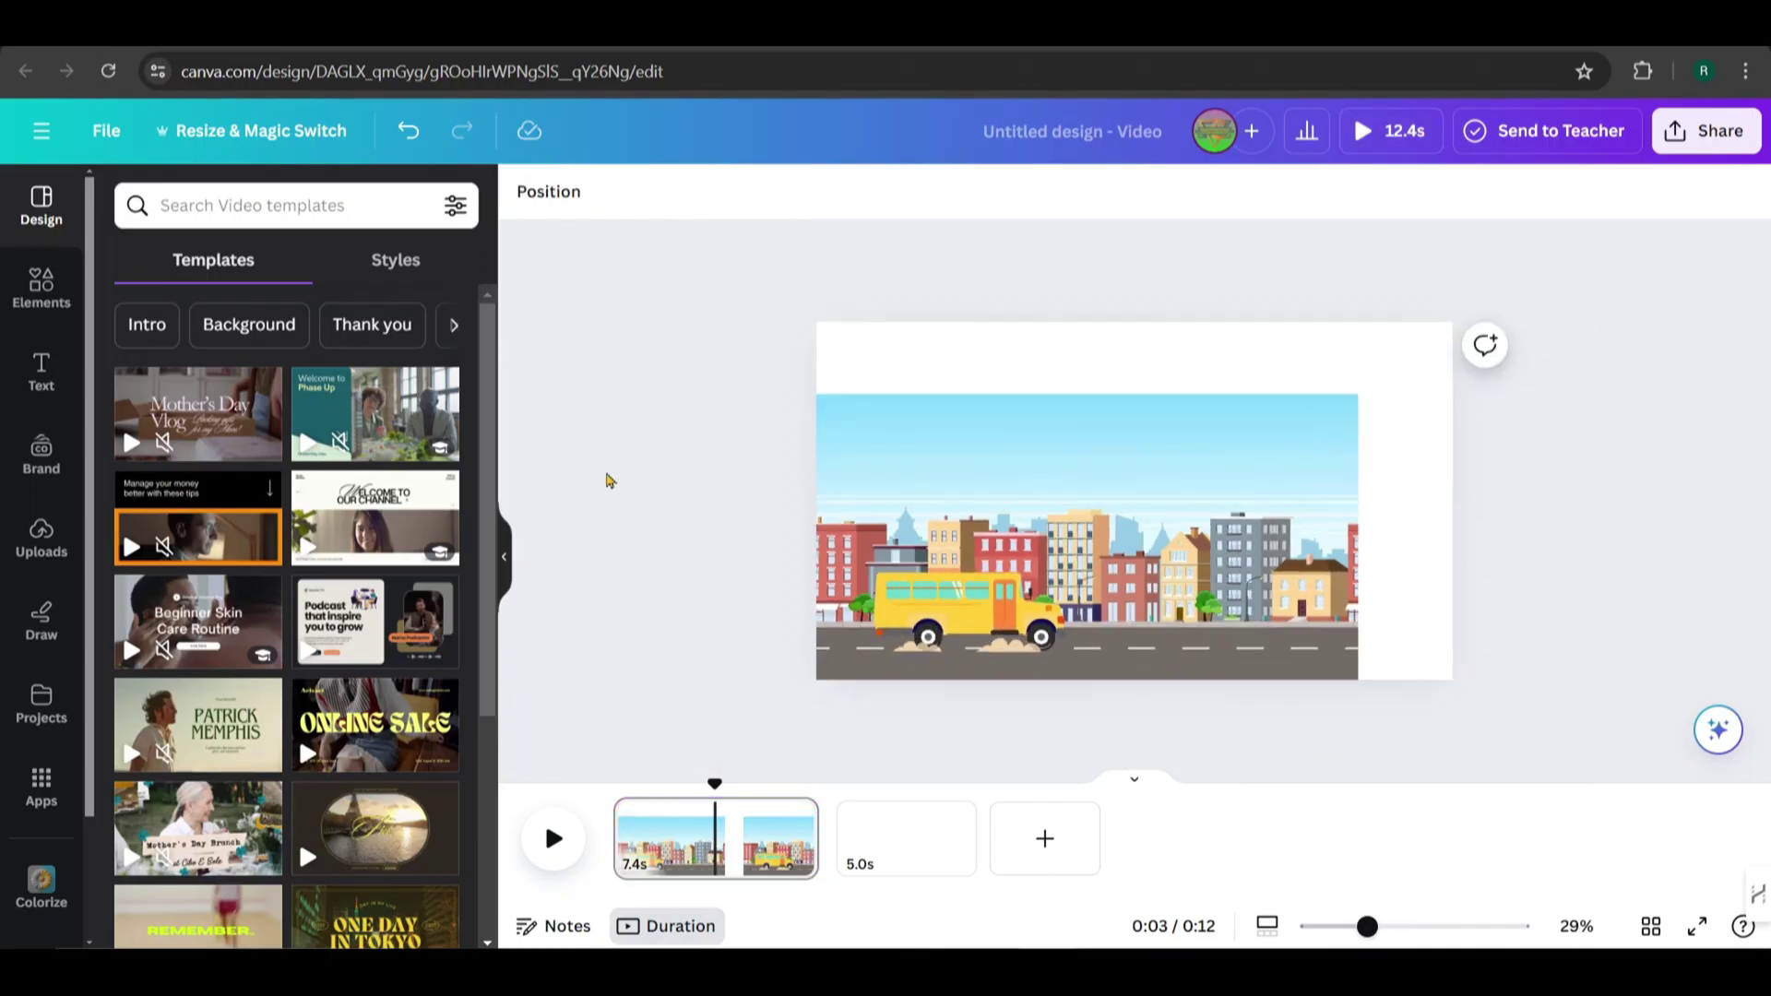
left_click(1222, 423)
left_click_drag(1365, 391, 1734, 295)
scroll(745, 486, "down", 1)
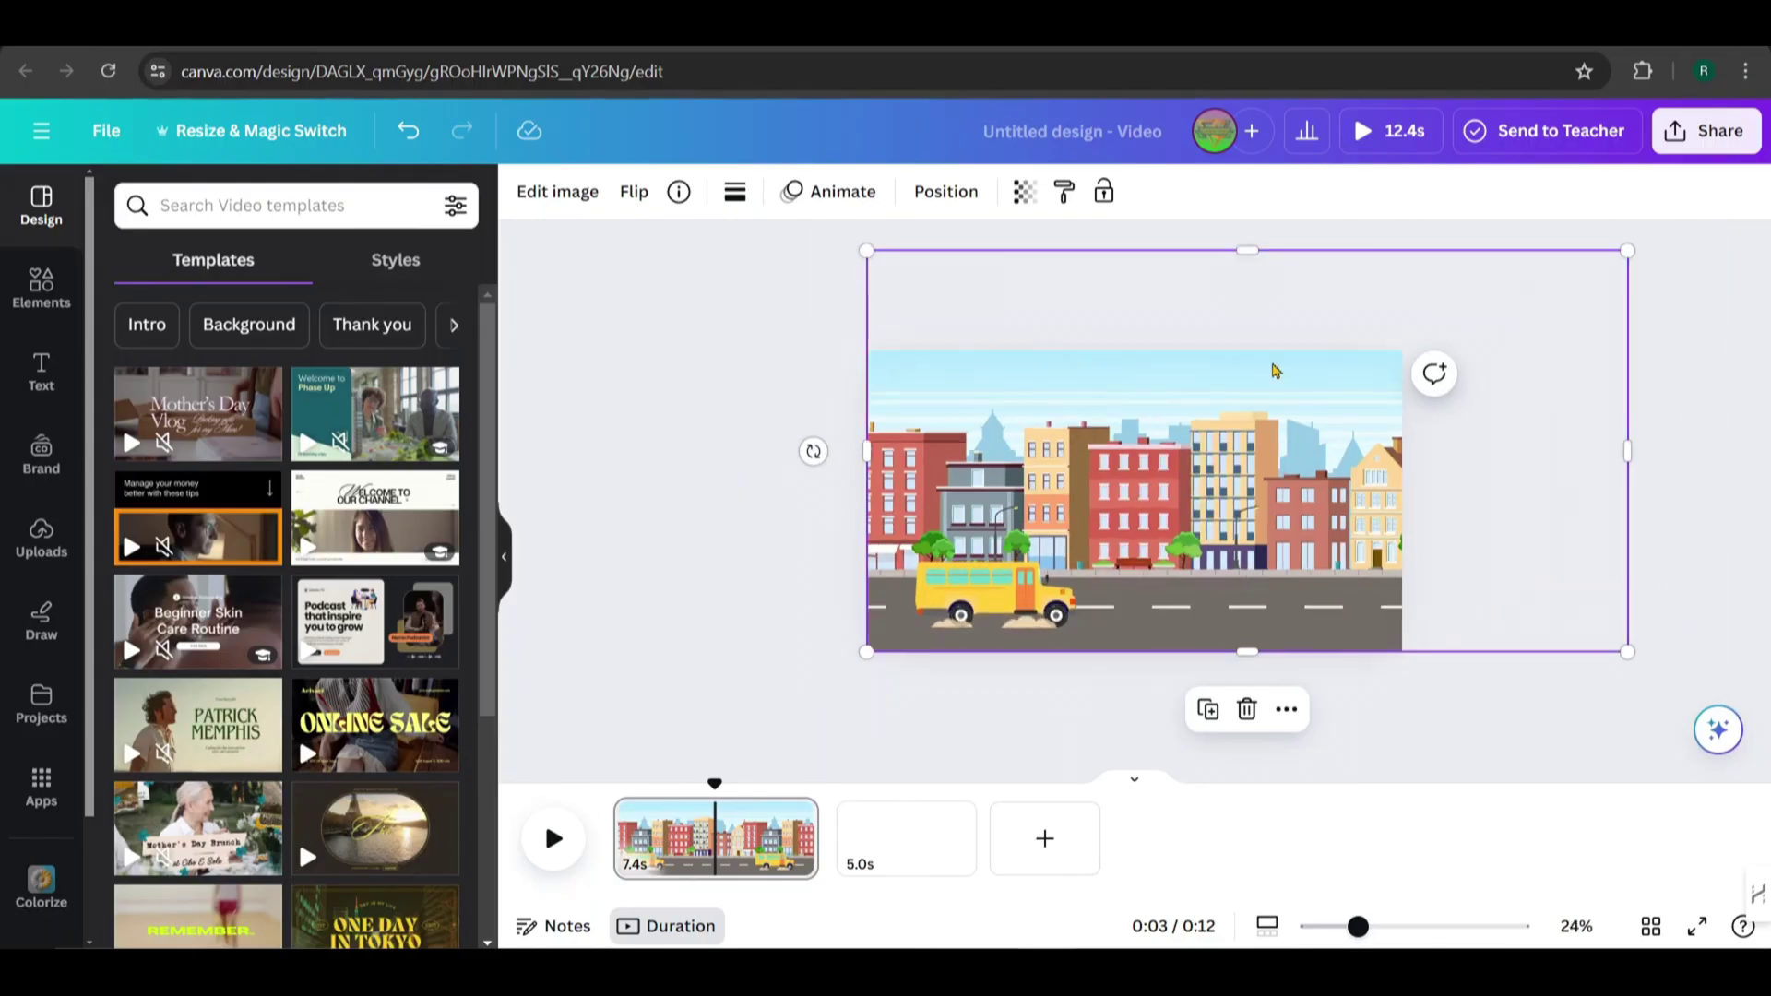
left_click_drag(1632, 252, 1700, 268)
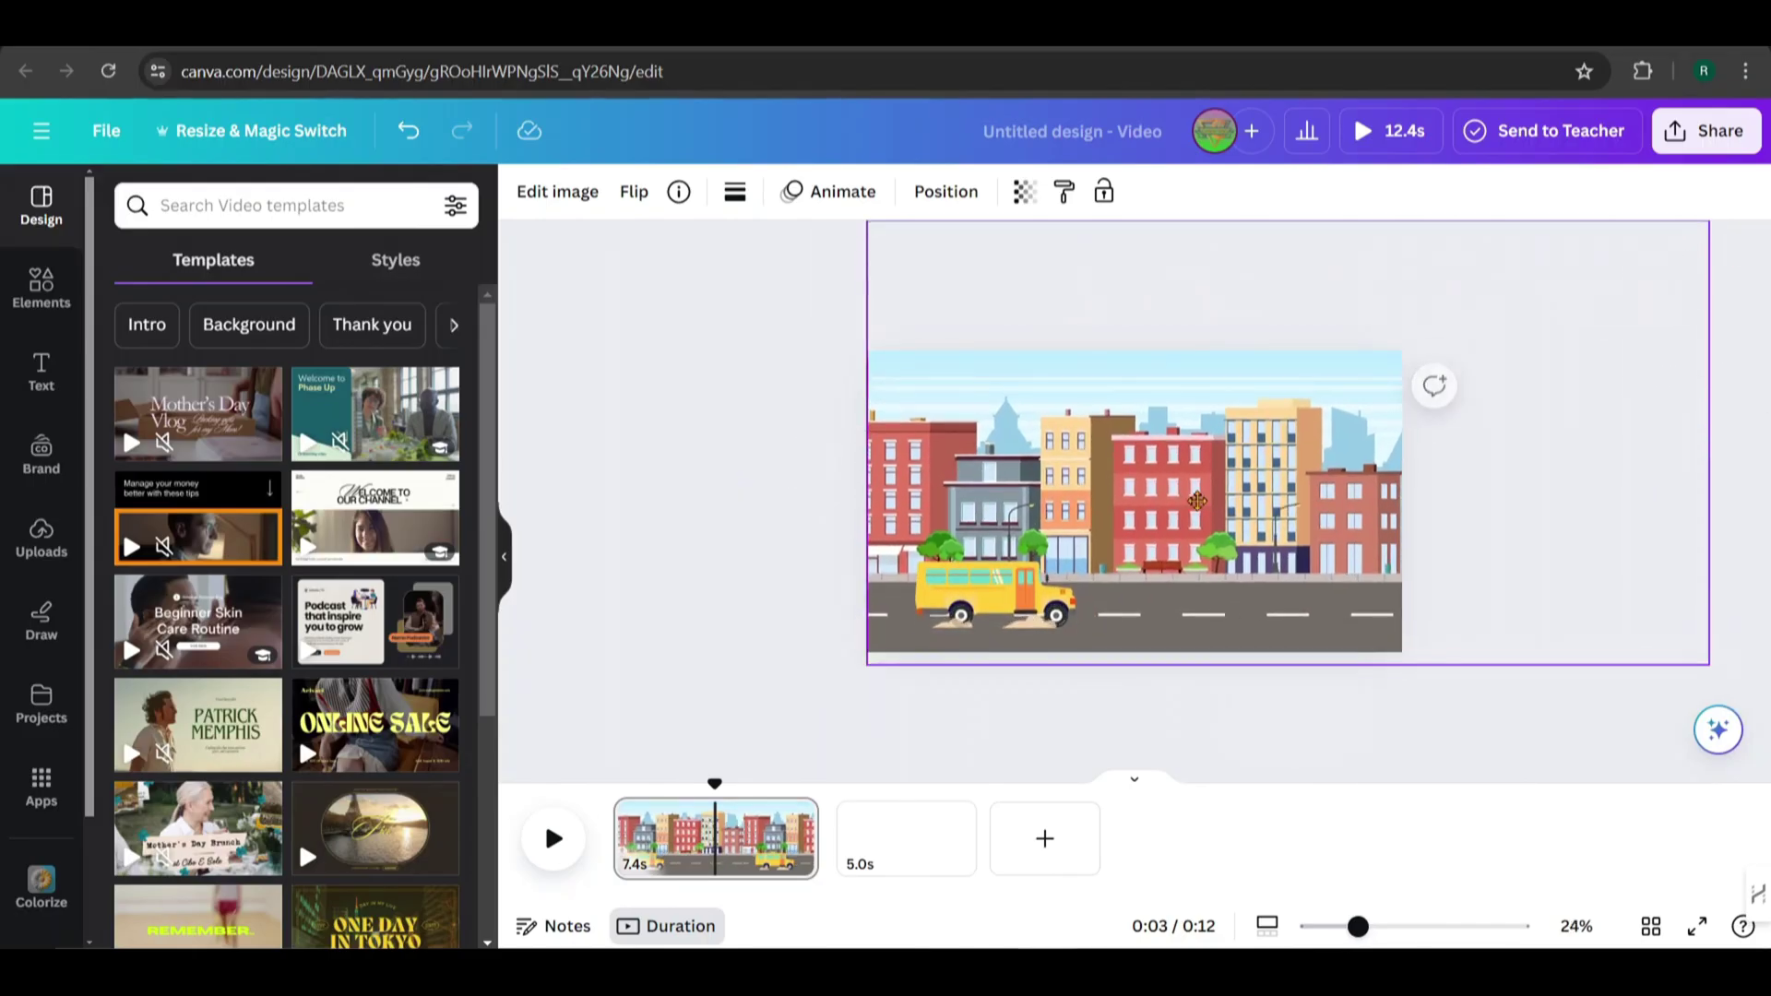
- Duplicate the city street image onto page 2 and move the bus onto page 2
left_click(993, 582)
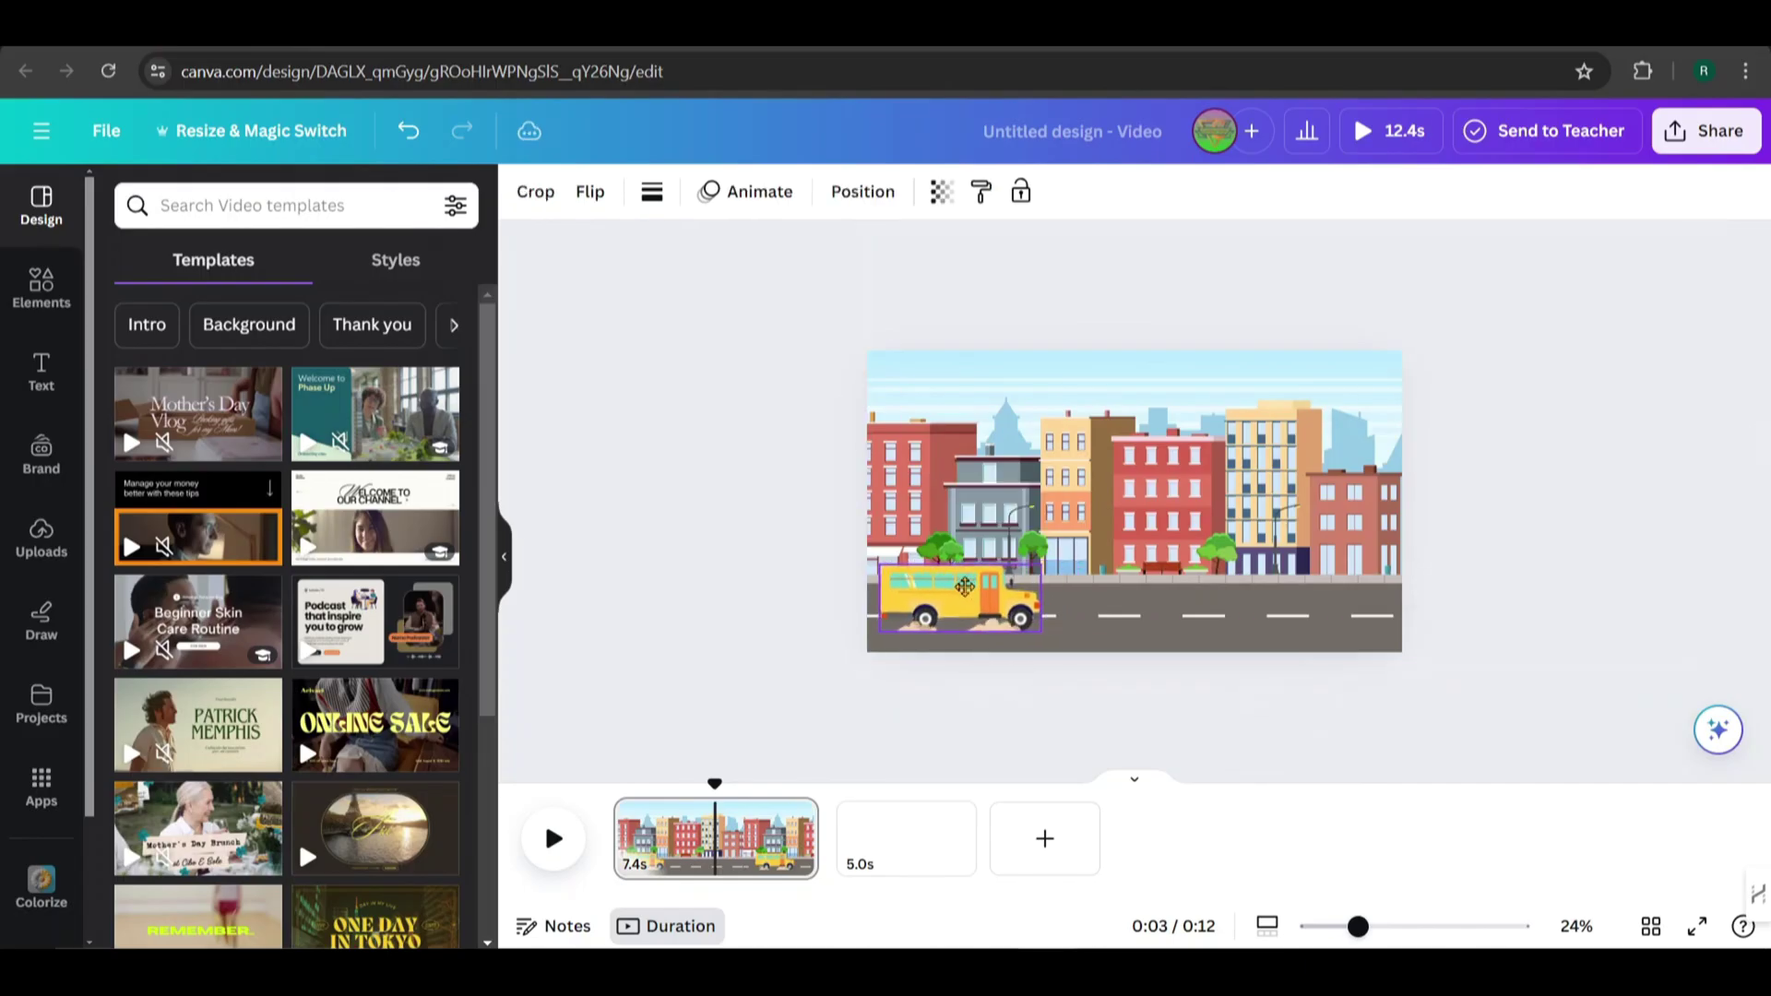
left_click(1091, 443)
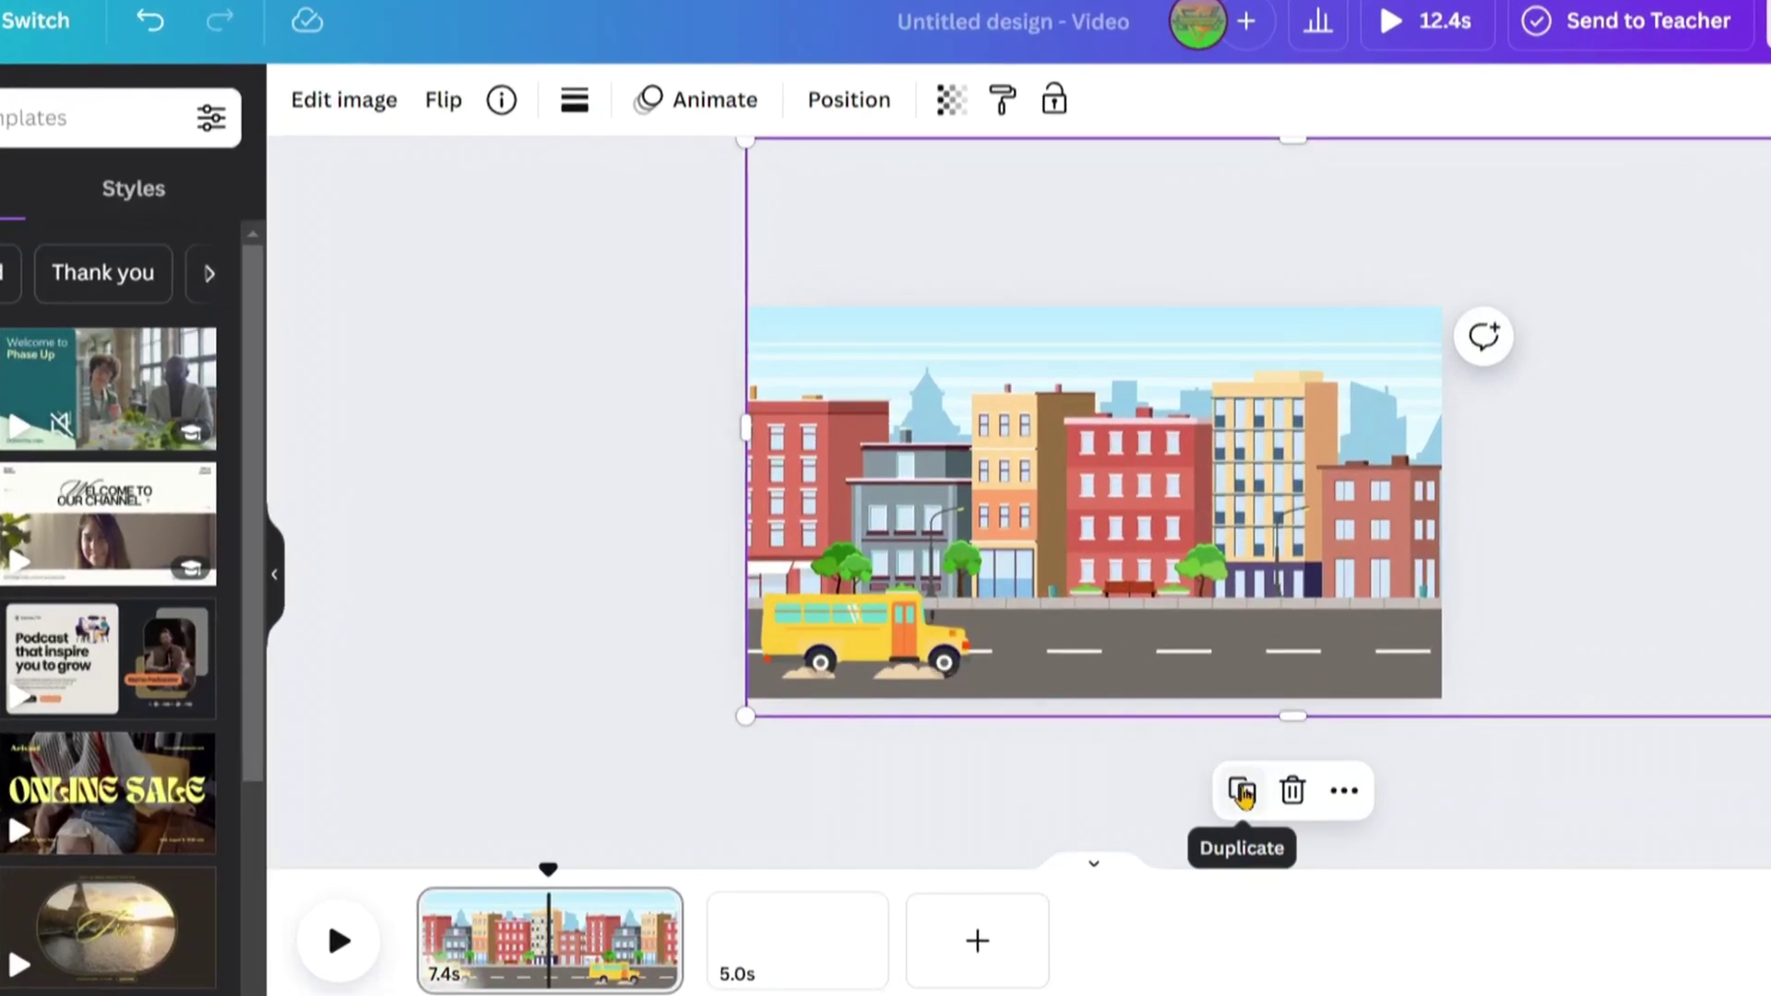
left_click(1248, 723)
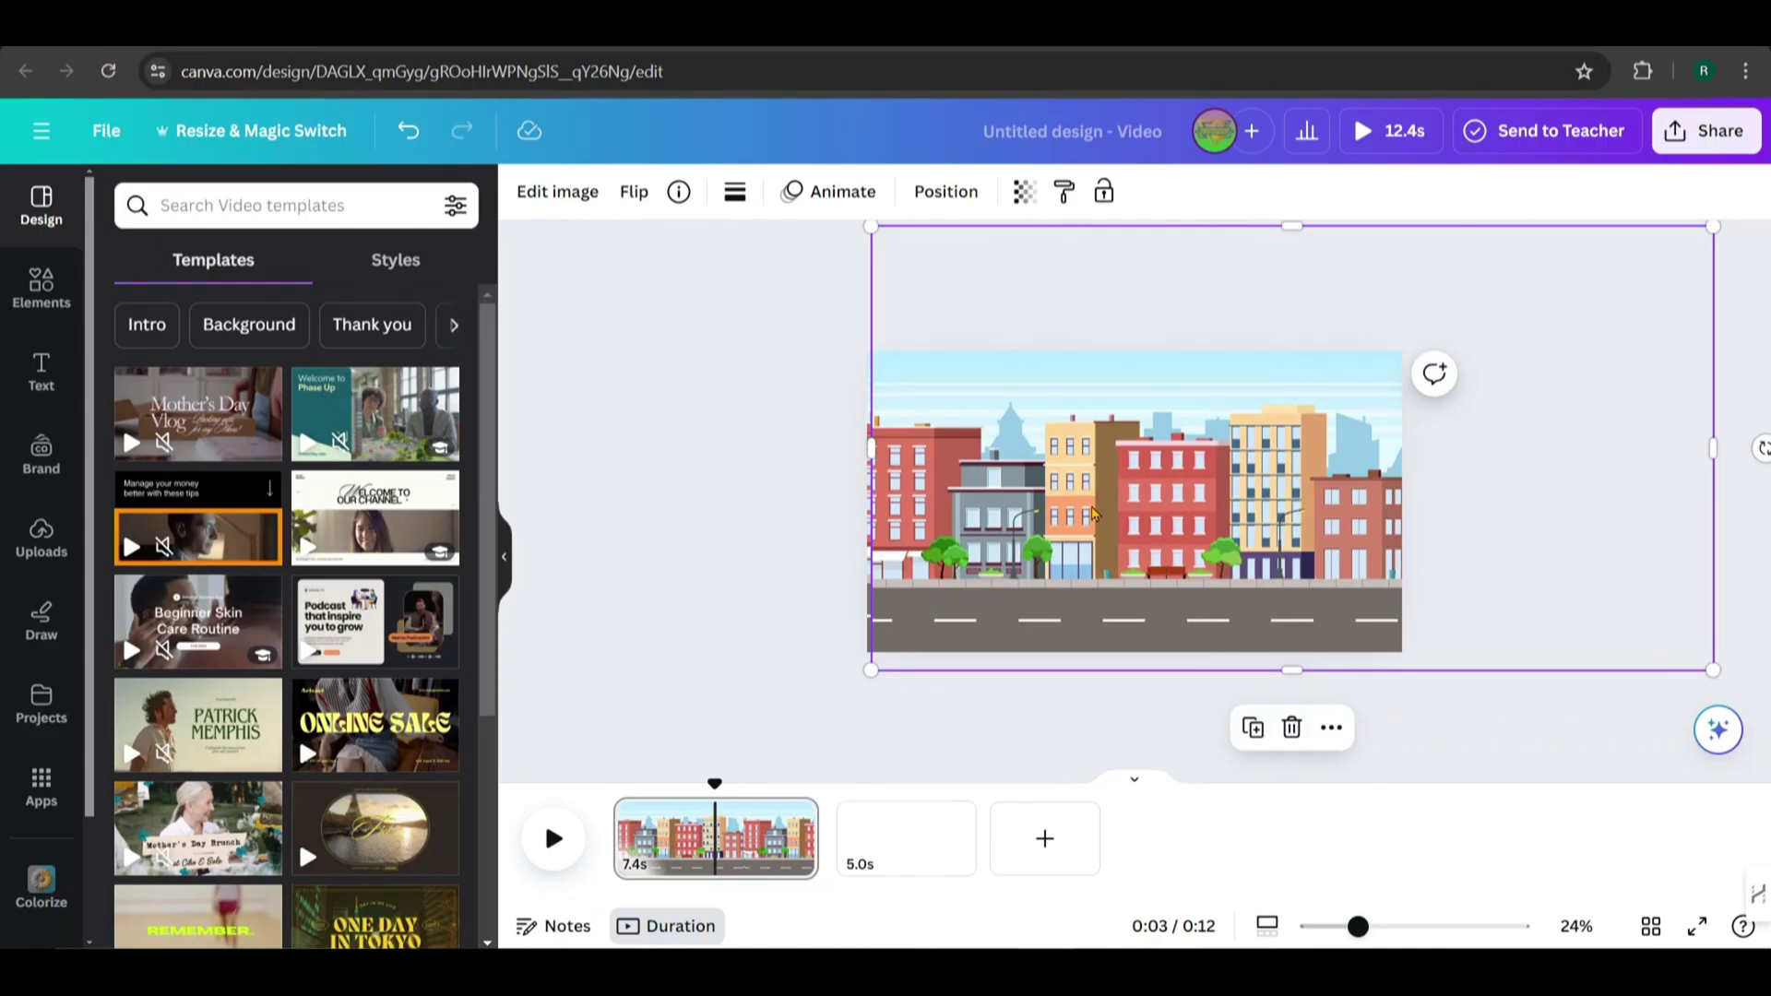
left_click_drag(1026, 551, 858, 810)
left_click_drag(953, 737, 922, 846)
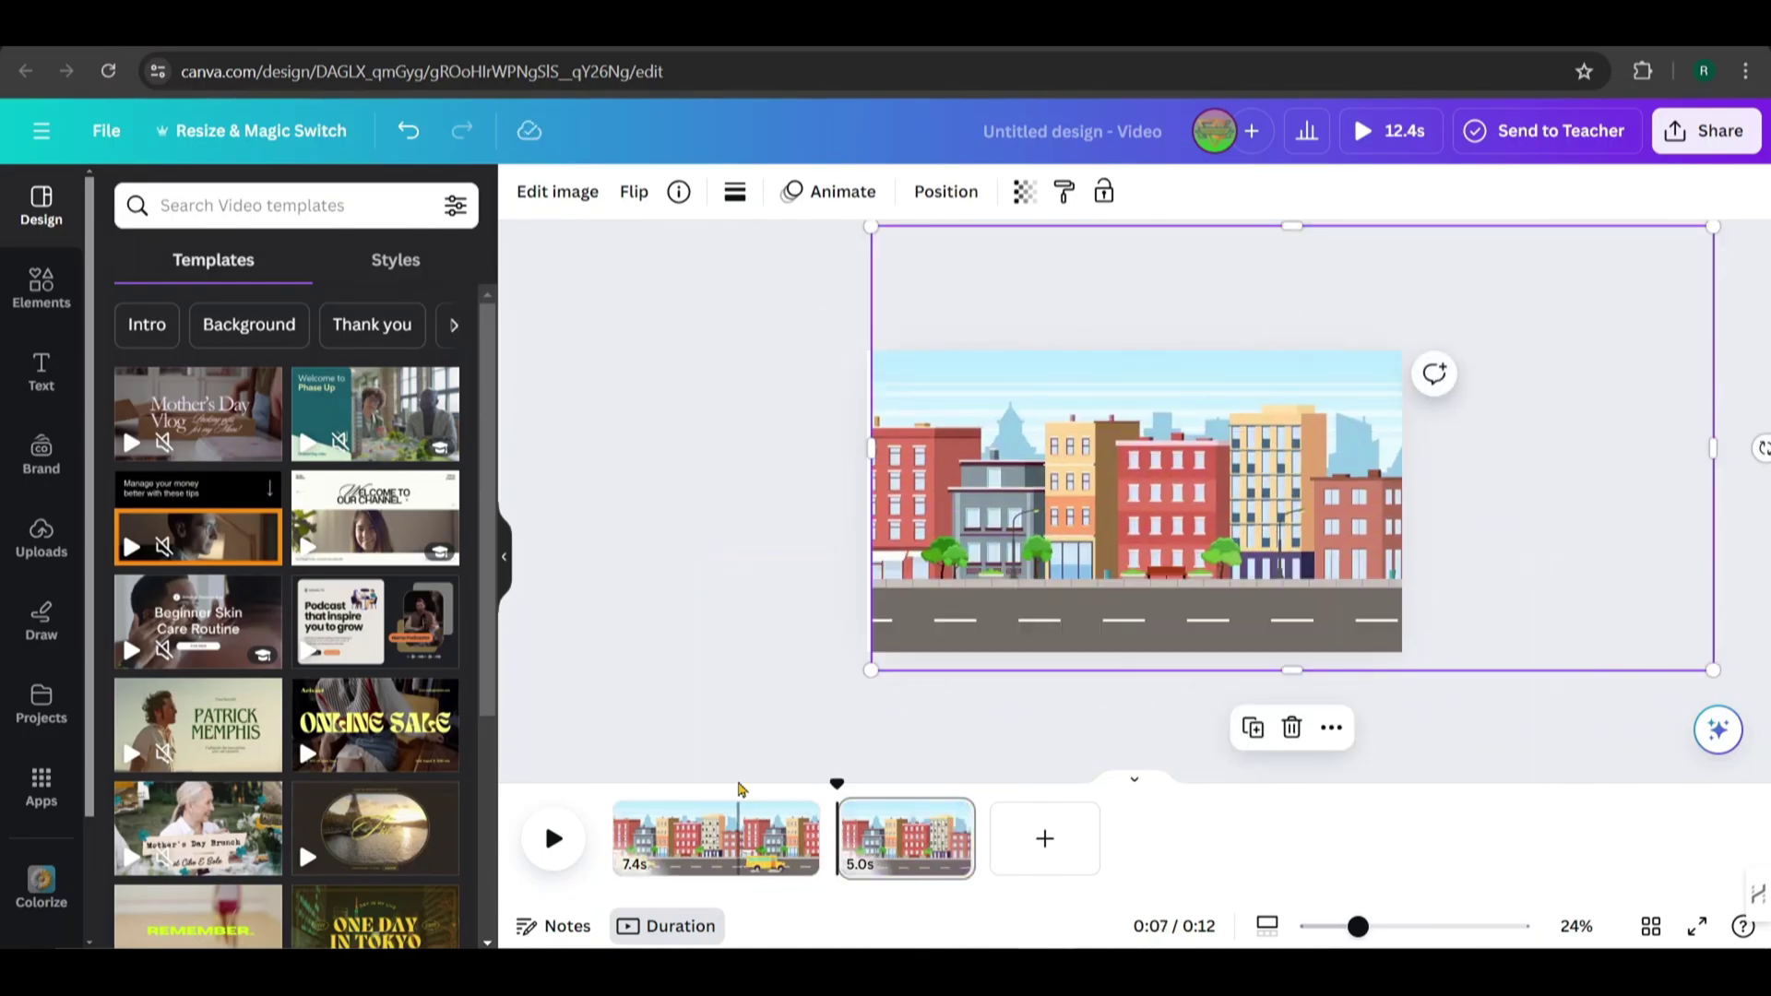
left_click(738, 812)
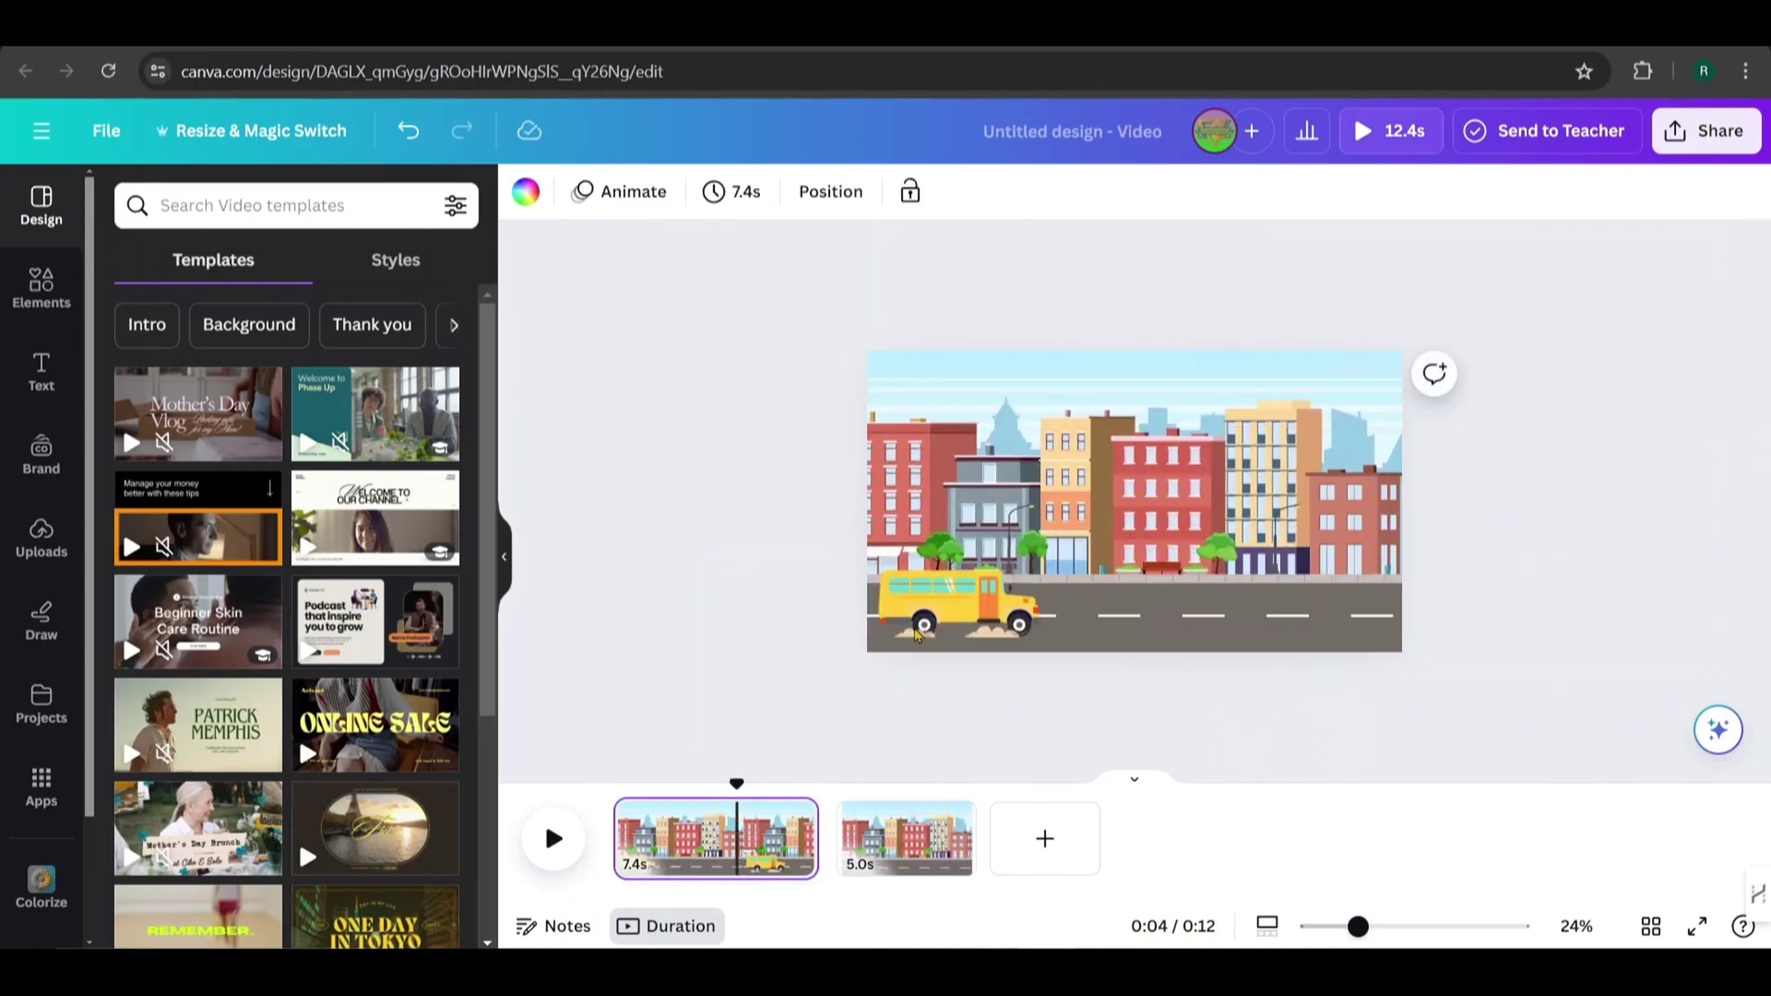
left_click(926, 591)
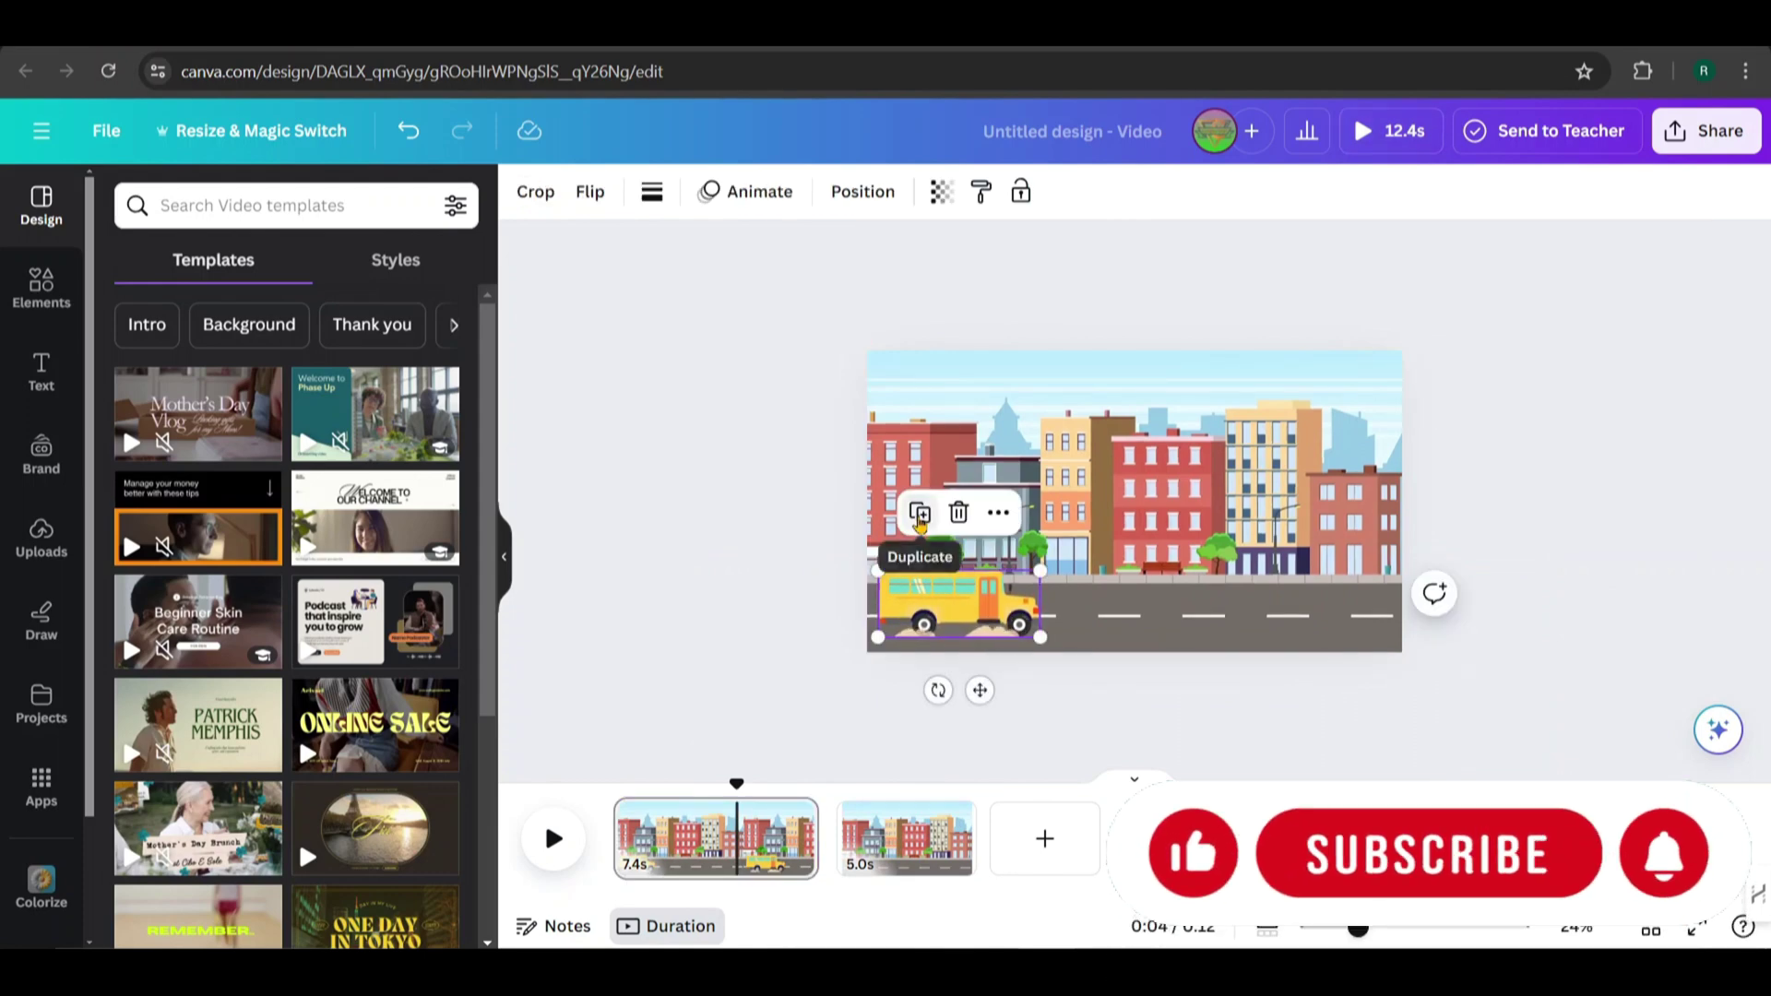
left_click_drag(953, 586, 923, 844)
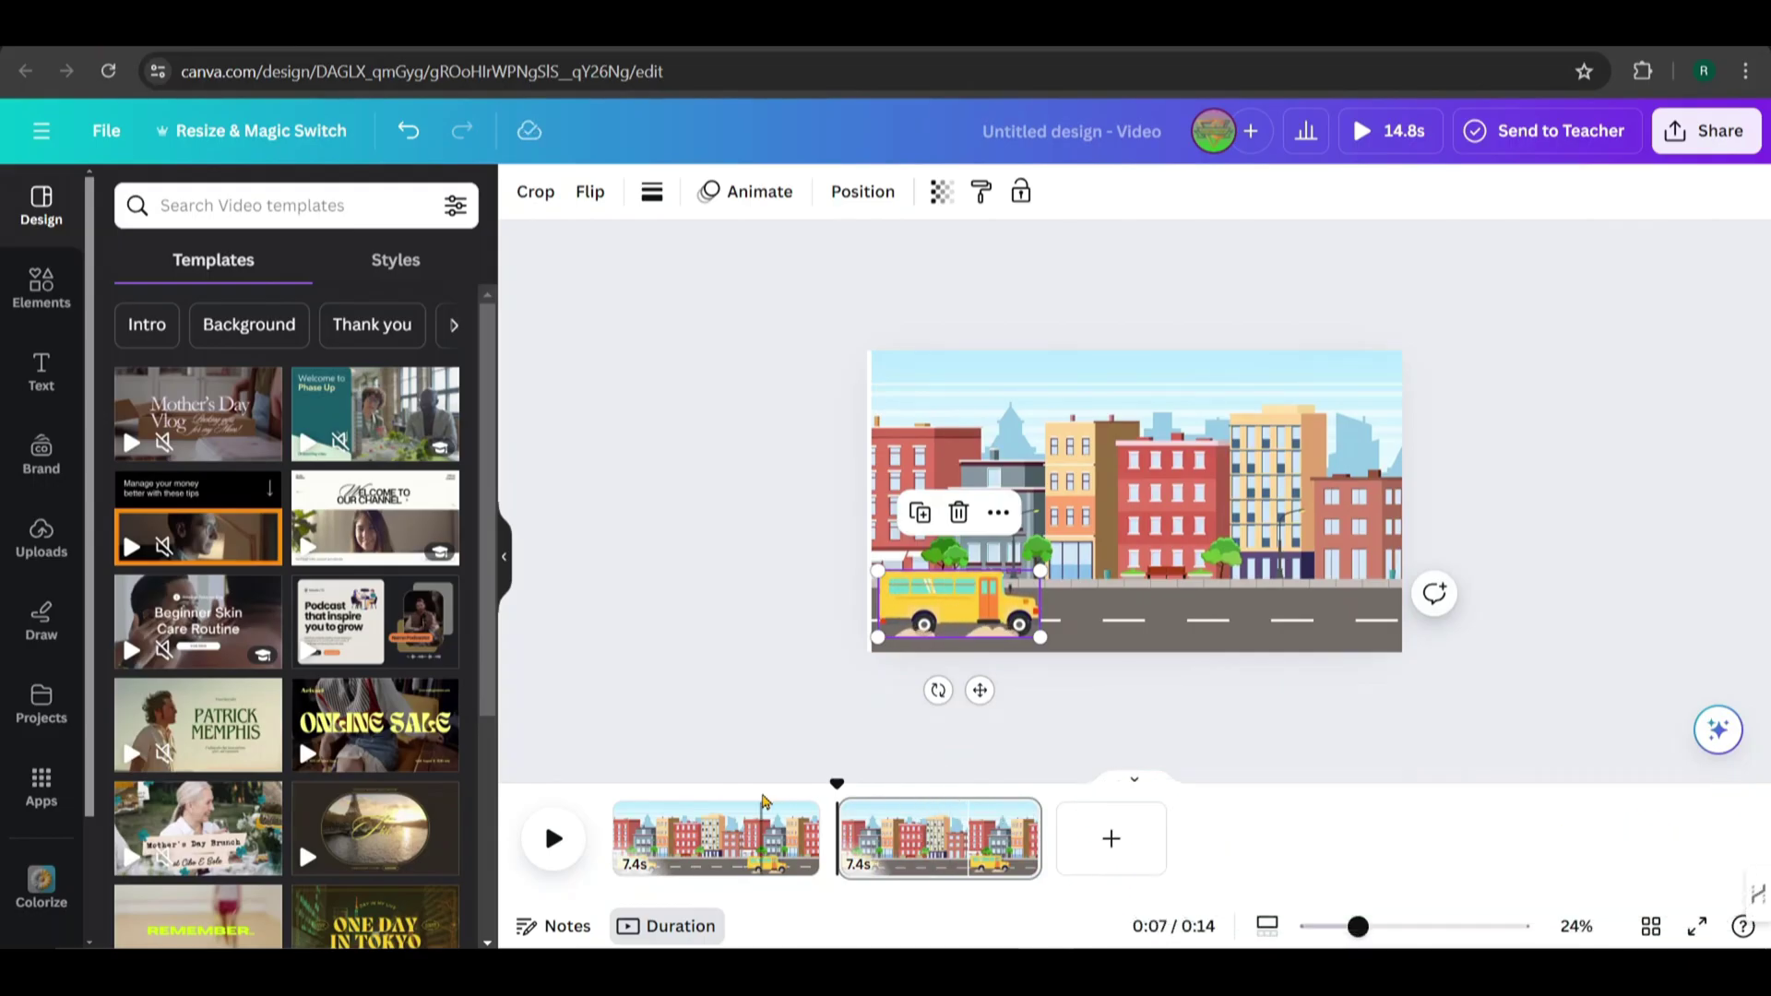
- Slide page 2's city background left to show more street, comparing against page 1's city image
left_click(761, 816)
left_click(924, 795)
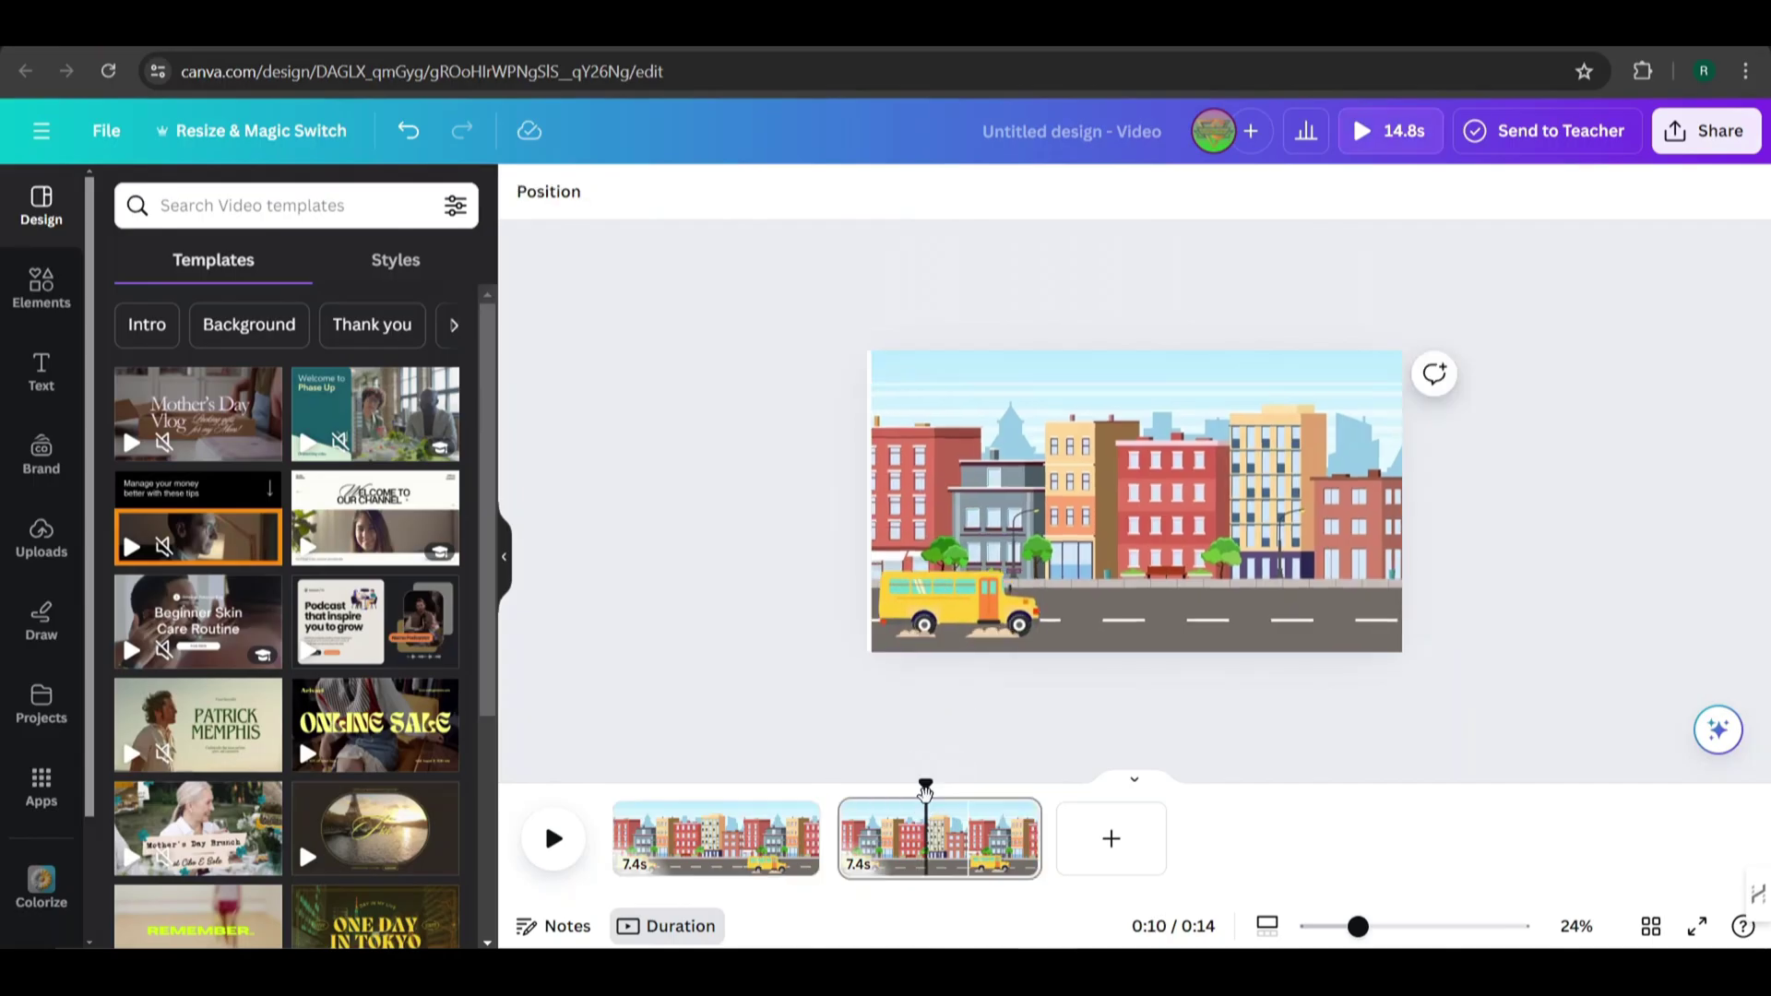
left_click(1129, 447)
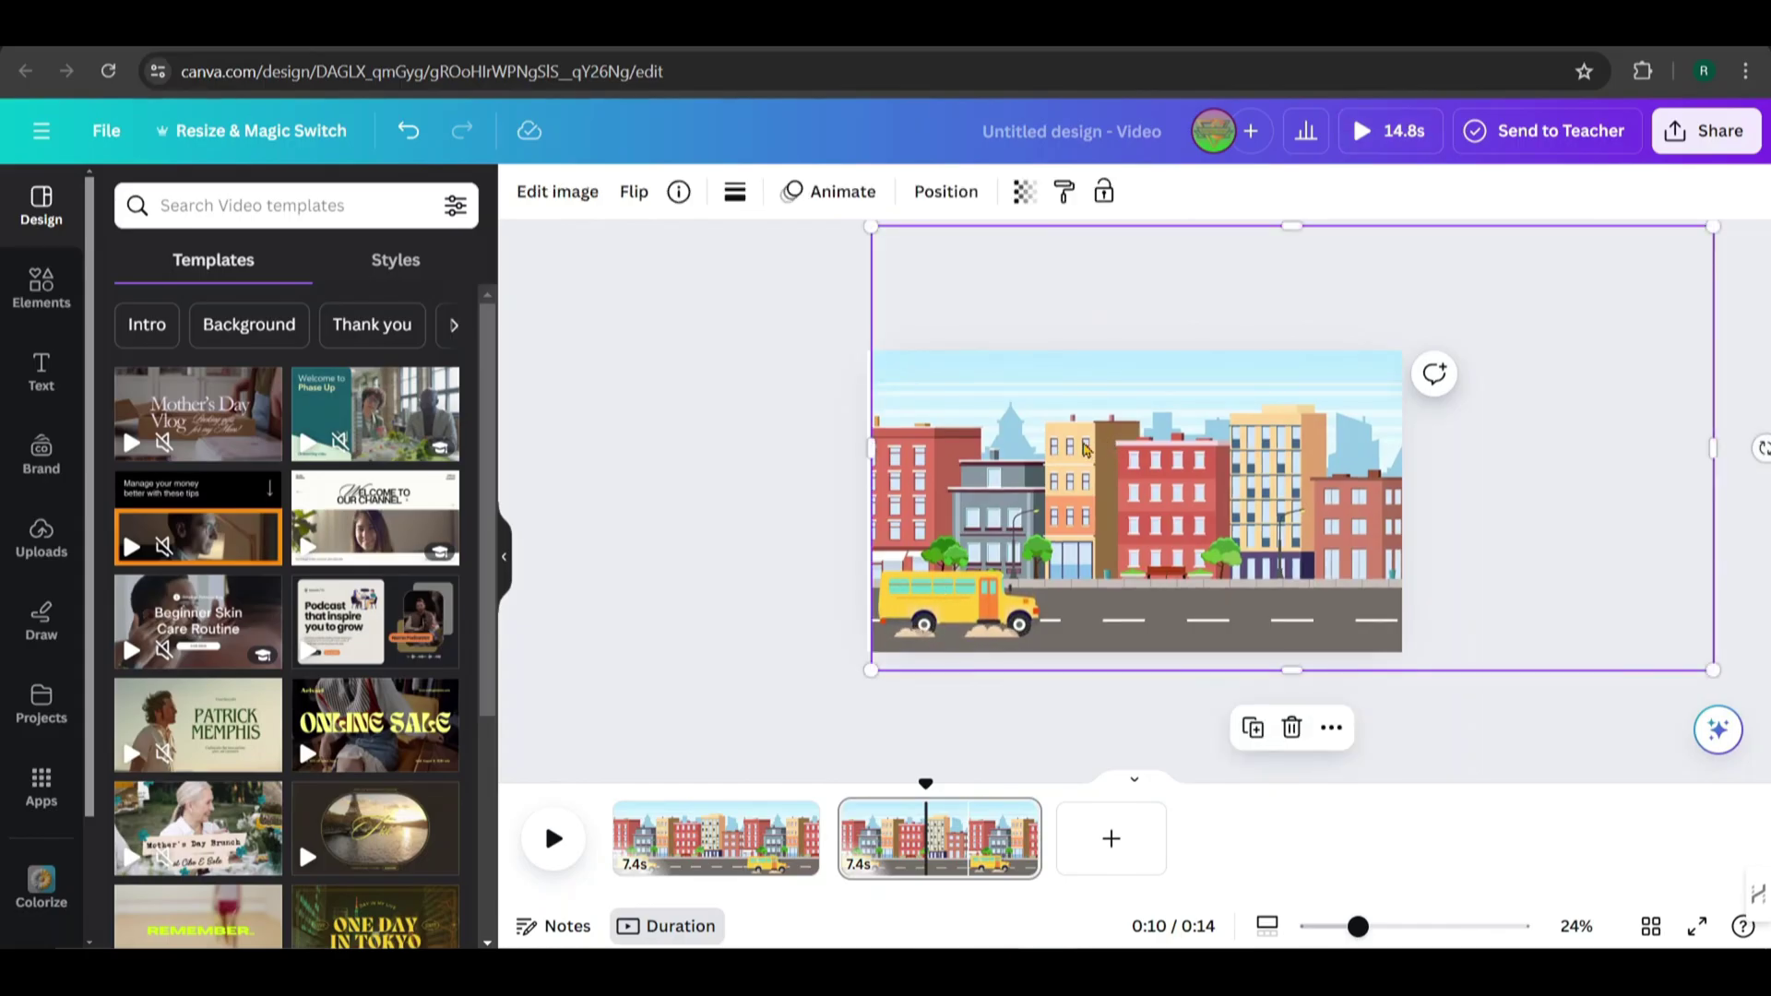
left_click_drag(1163, 441, 904, 464)
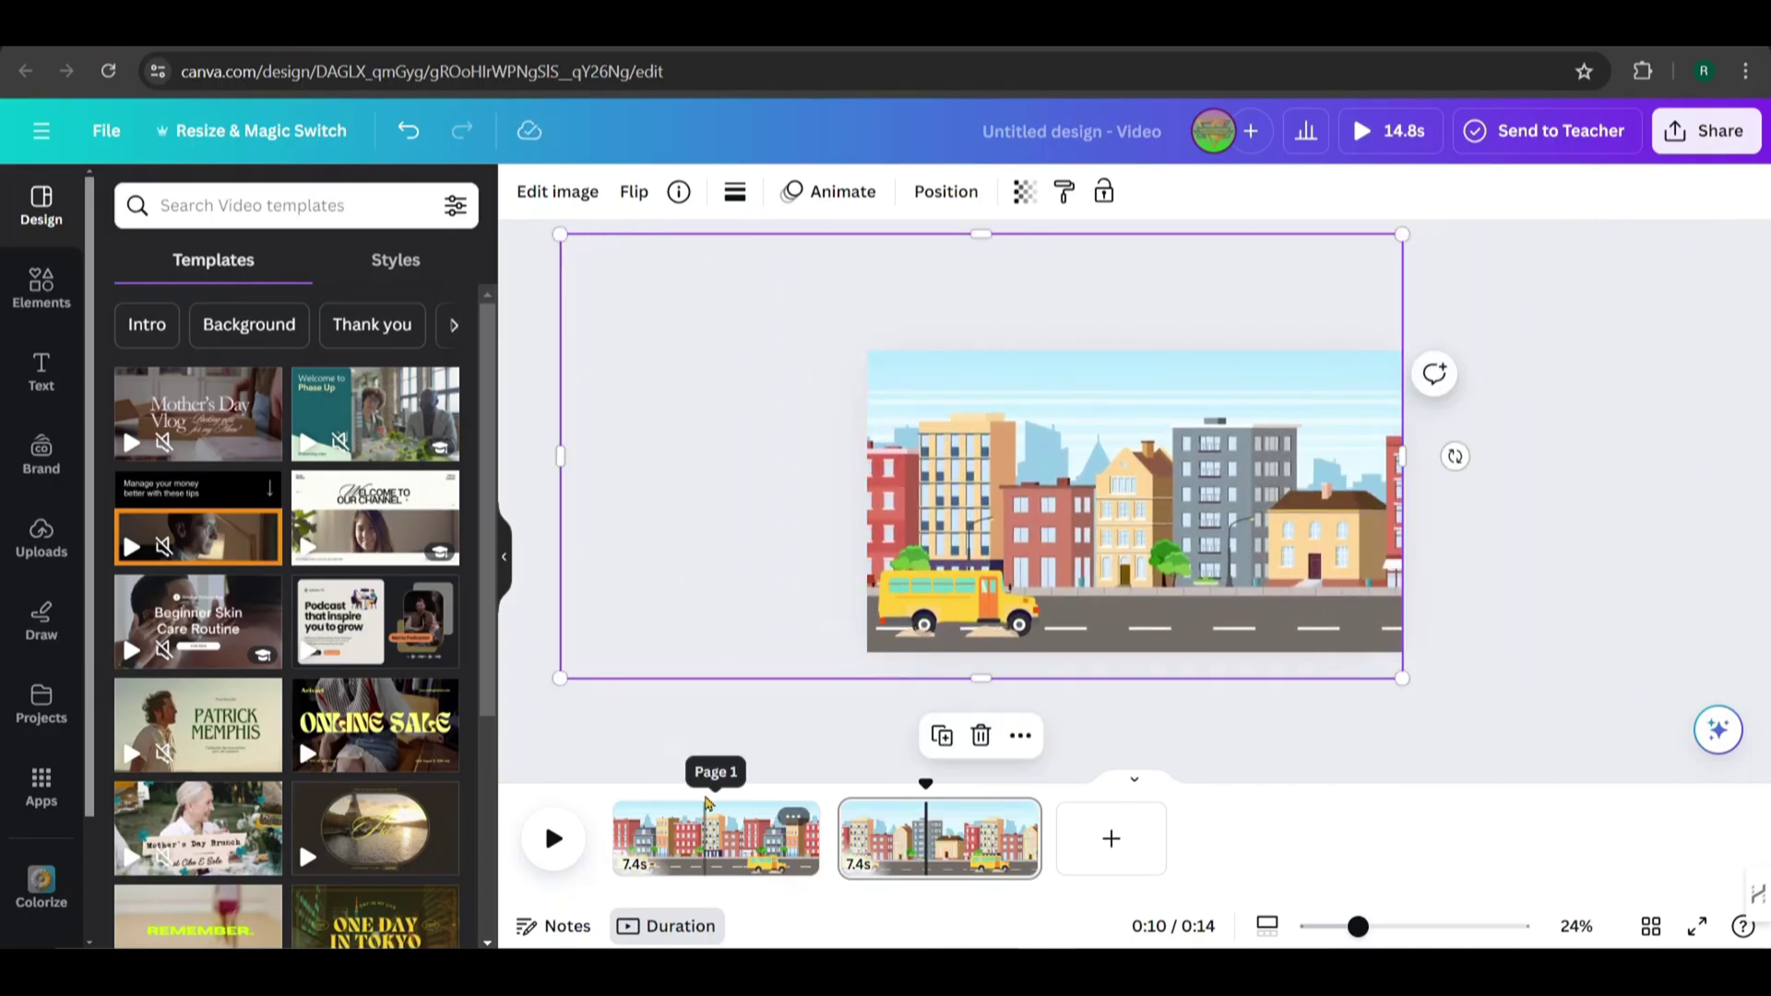
left_click(713, 793)
left_click(746, 842)
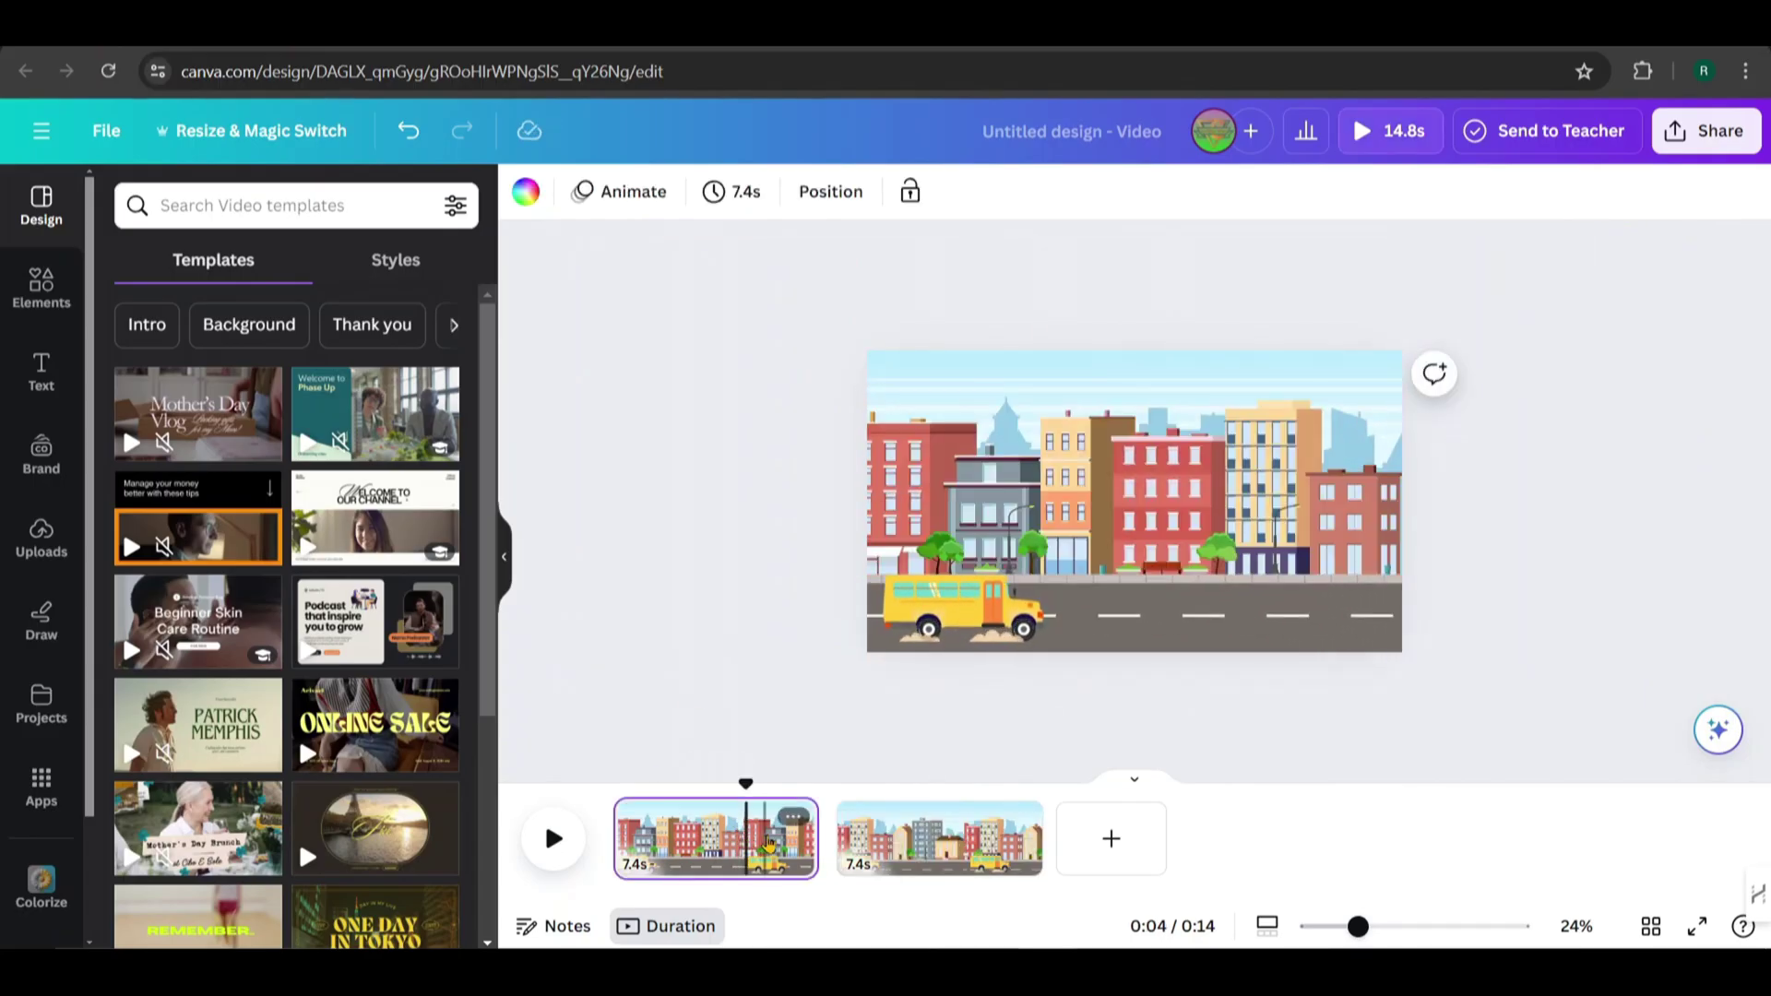
left_click(912, 559)
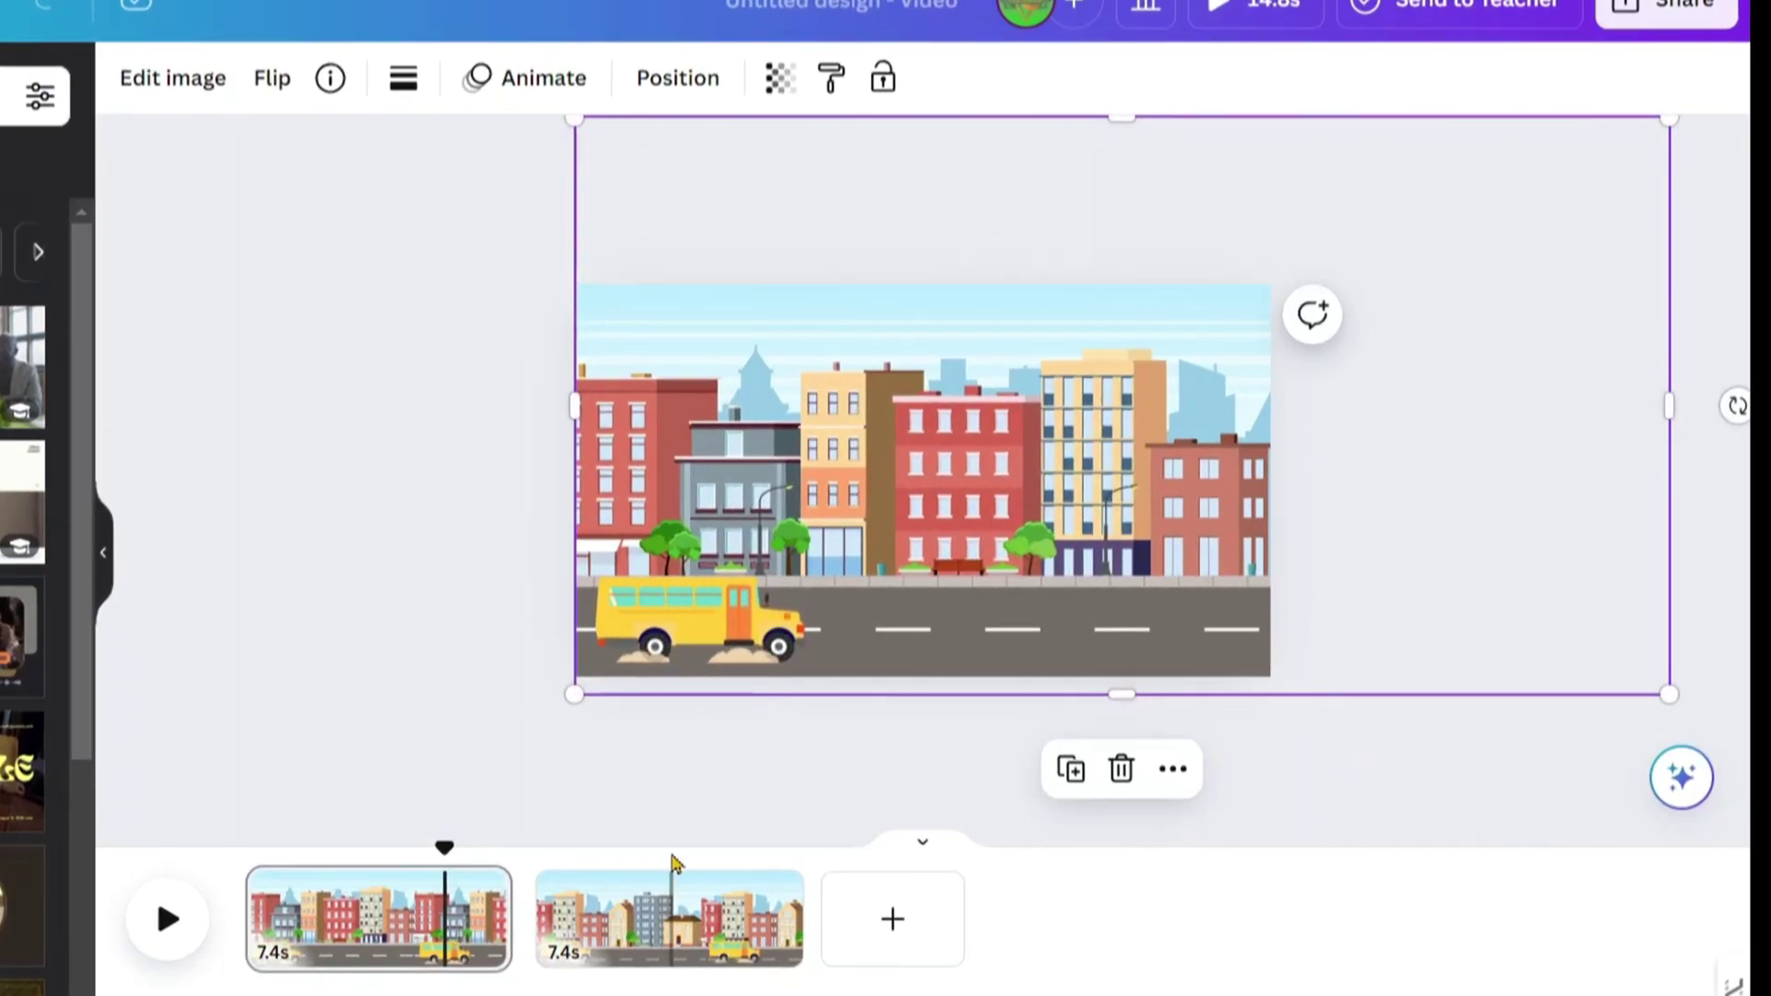
- Nudge page 2's background up to line up the roads and move the yellow bus to the road's right end
left_click(683, 918)
left_click(809, 653)
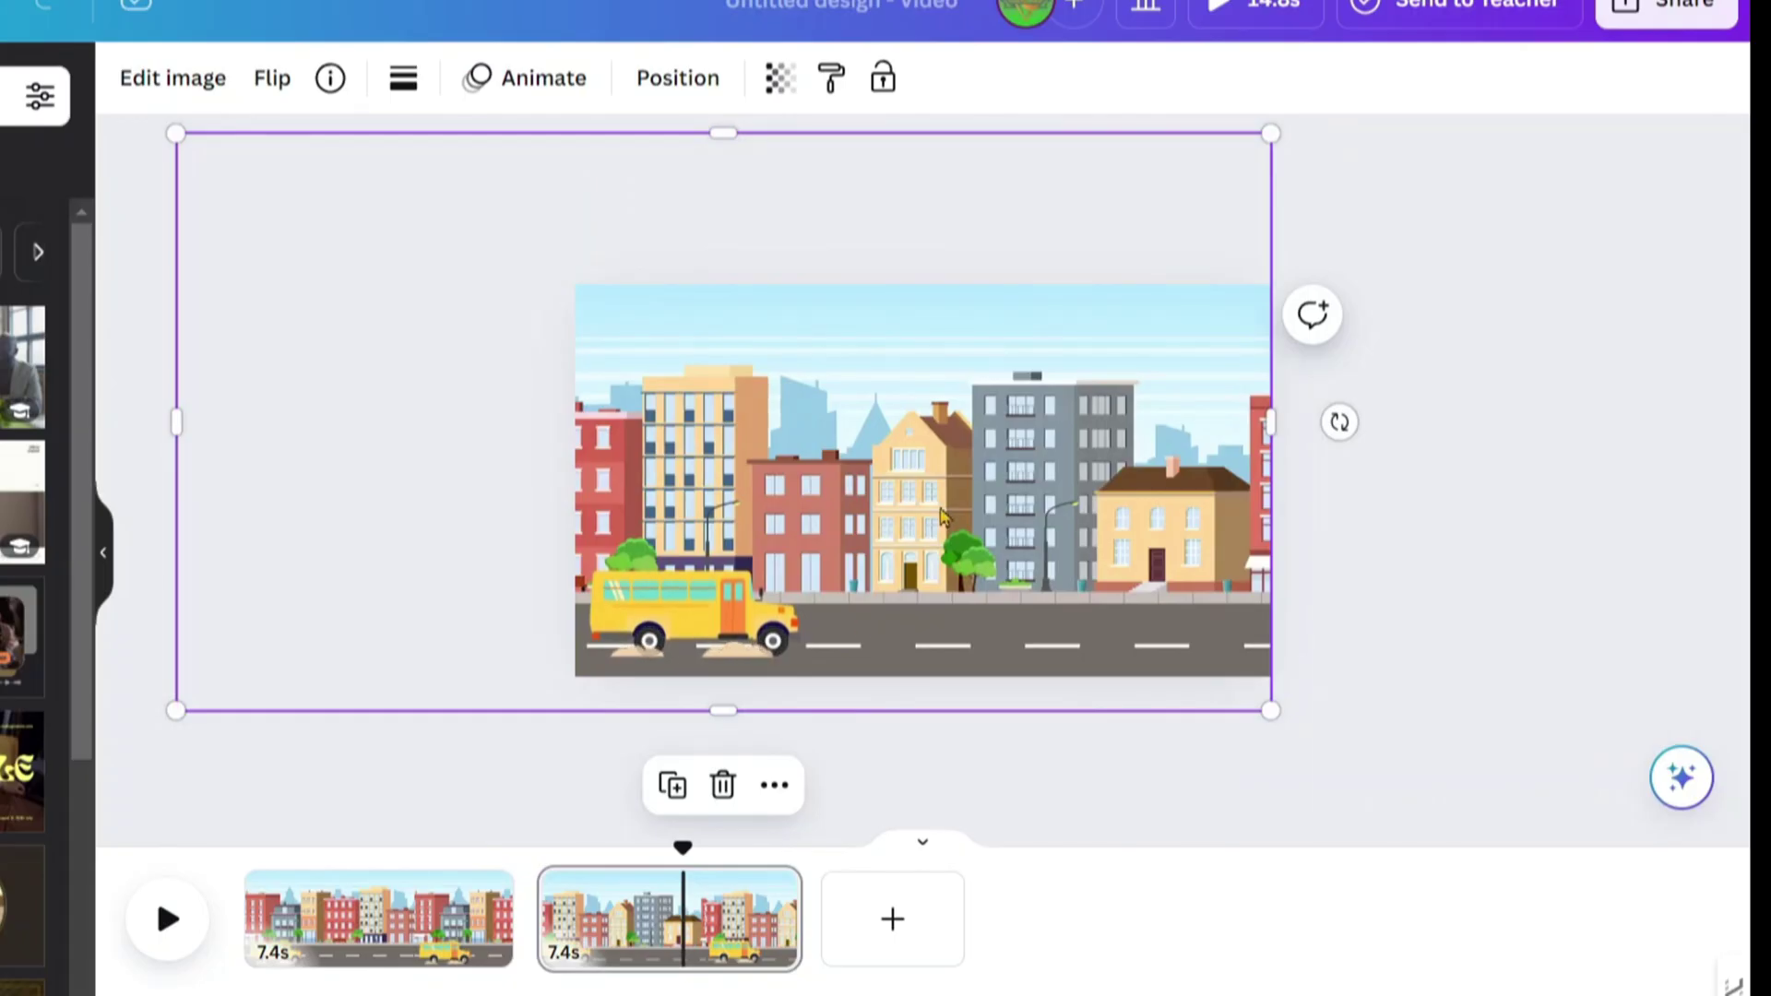
left_click_drag(940, 510, 939, 494)
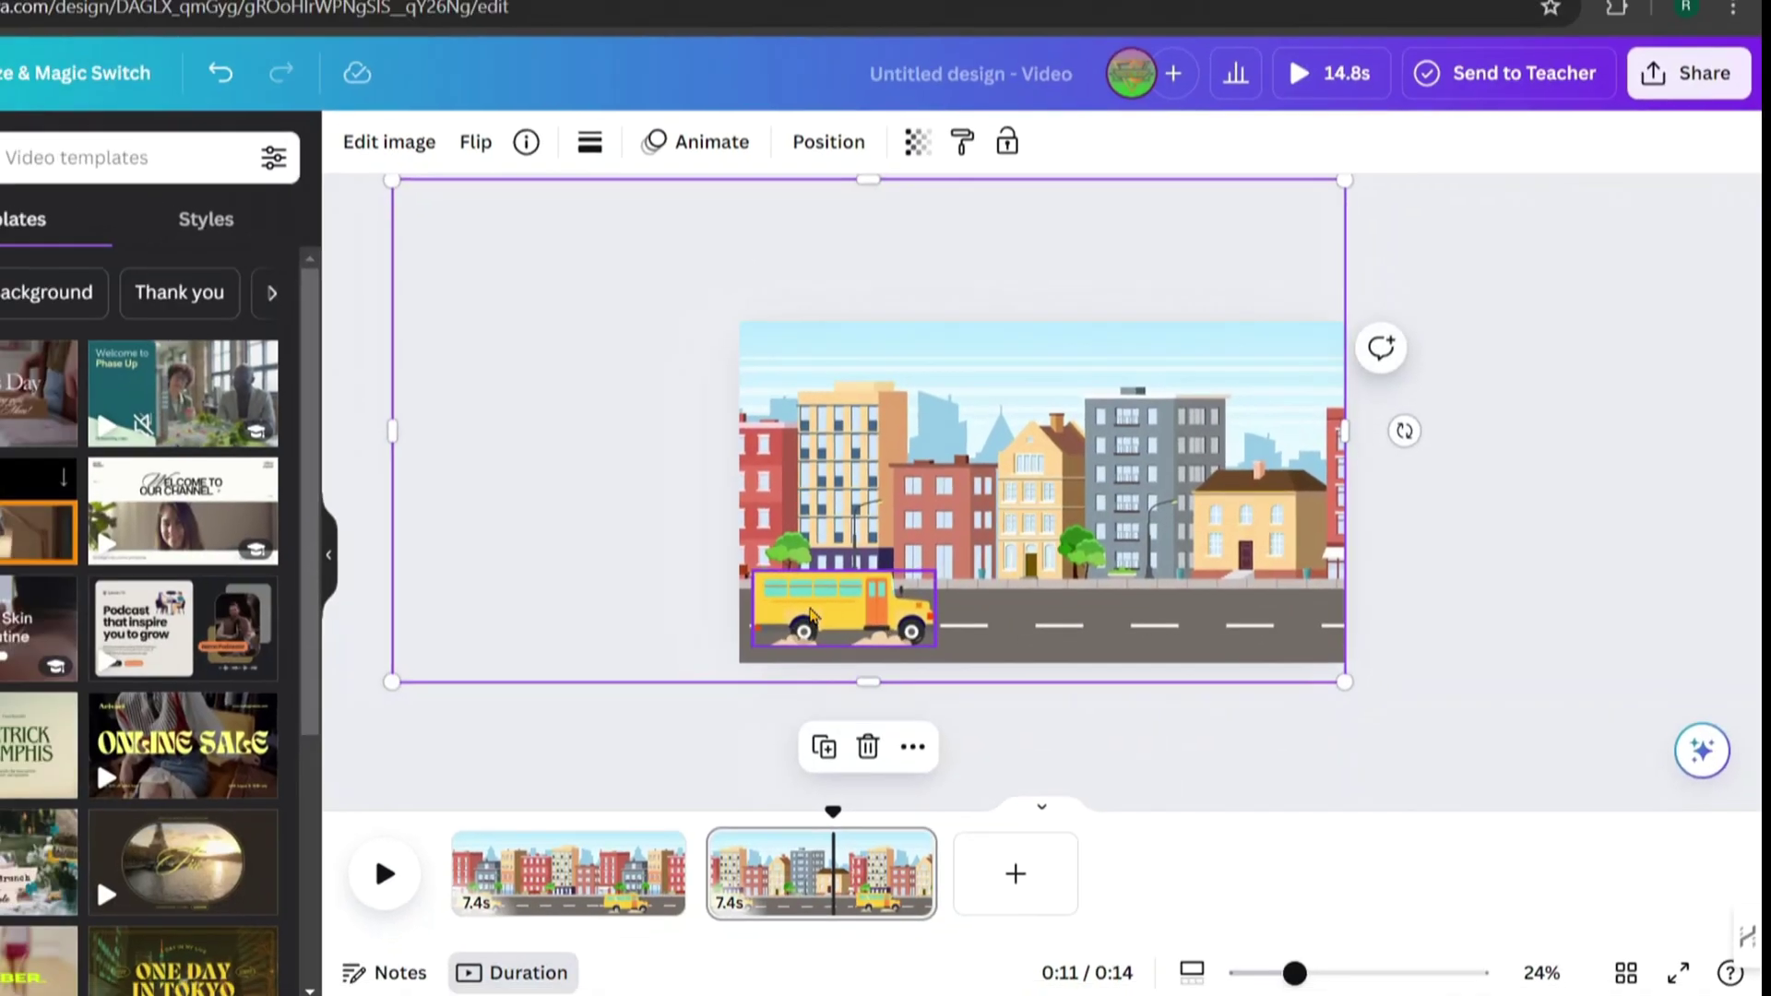
left_click(723, 609)
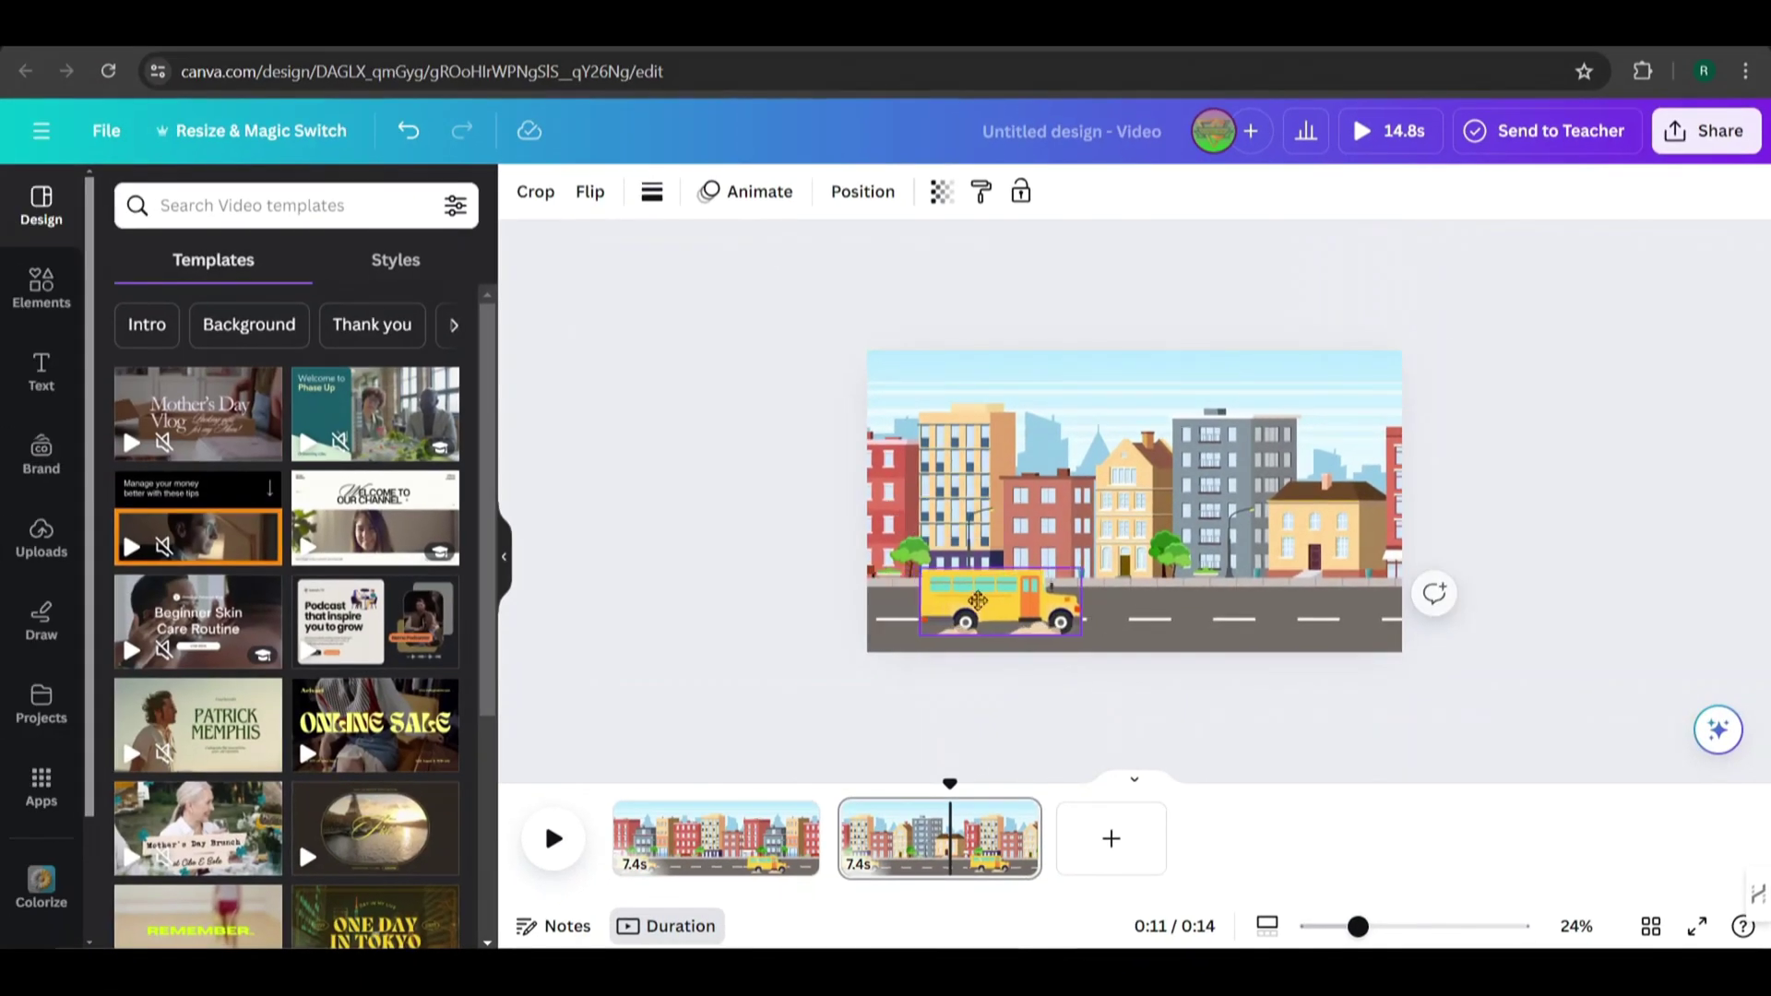
left_click_drag(981, 600, 1281, 606)
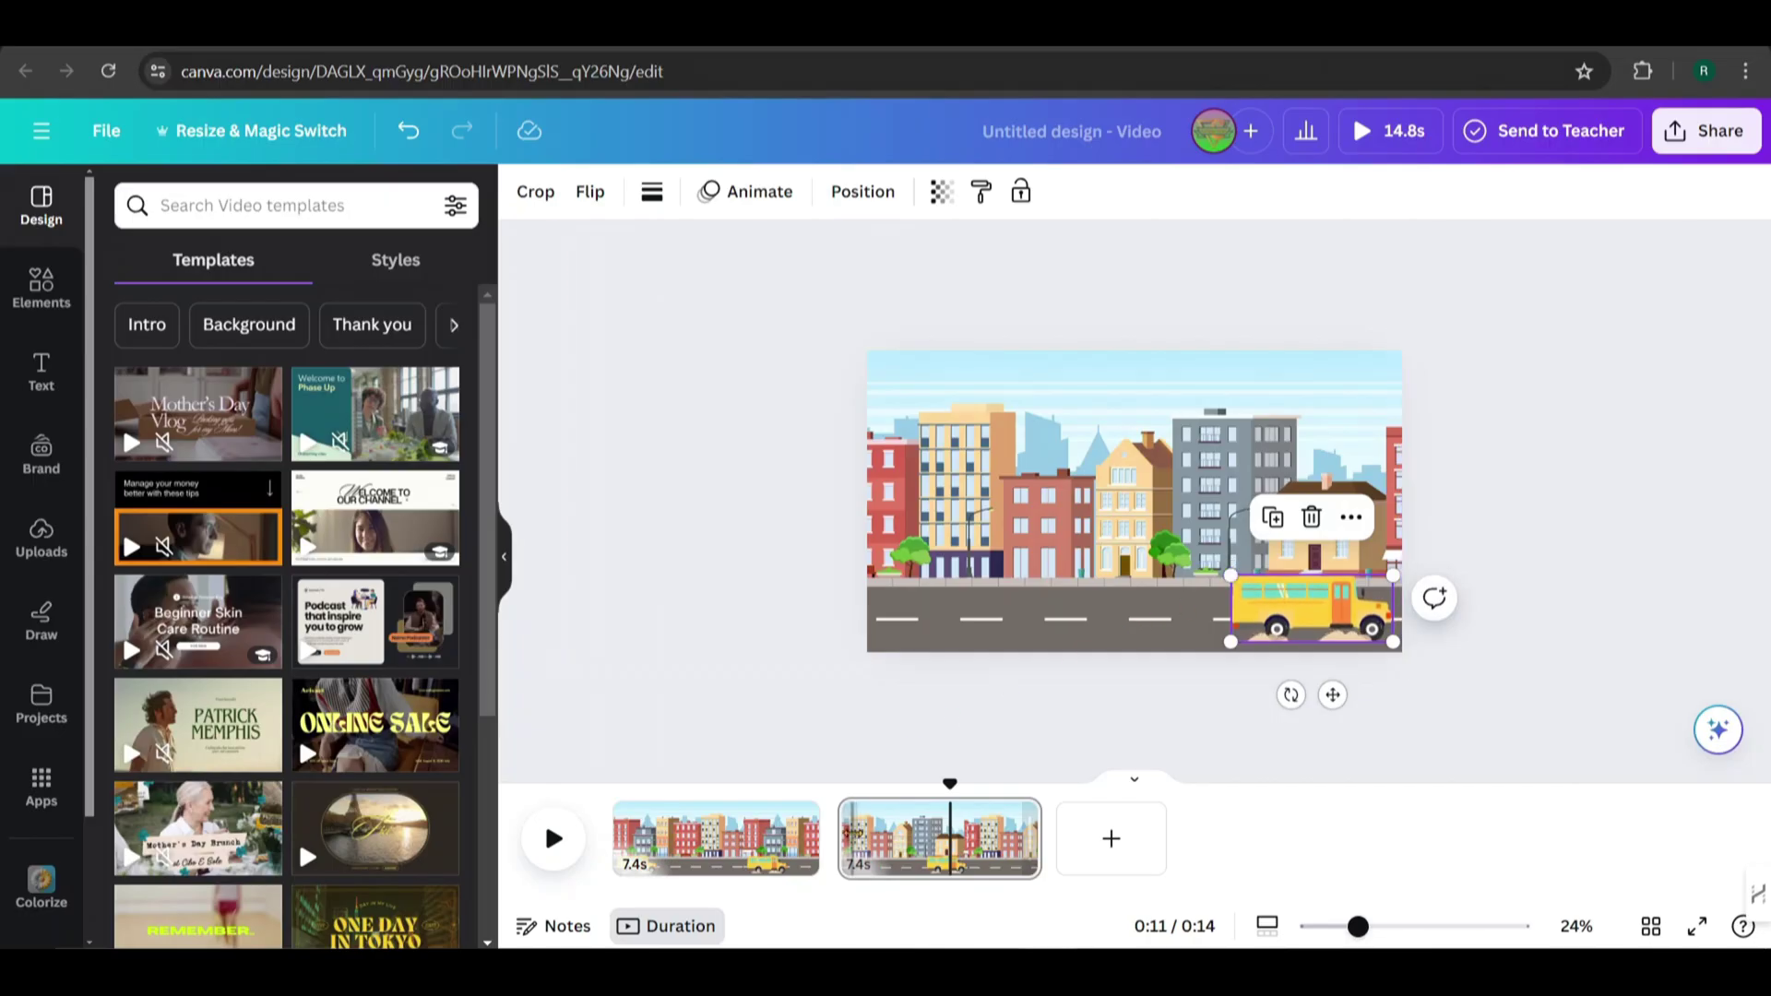
- Add a Match & Move transition between page 1 and page 2
mouse_move(836, 867)
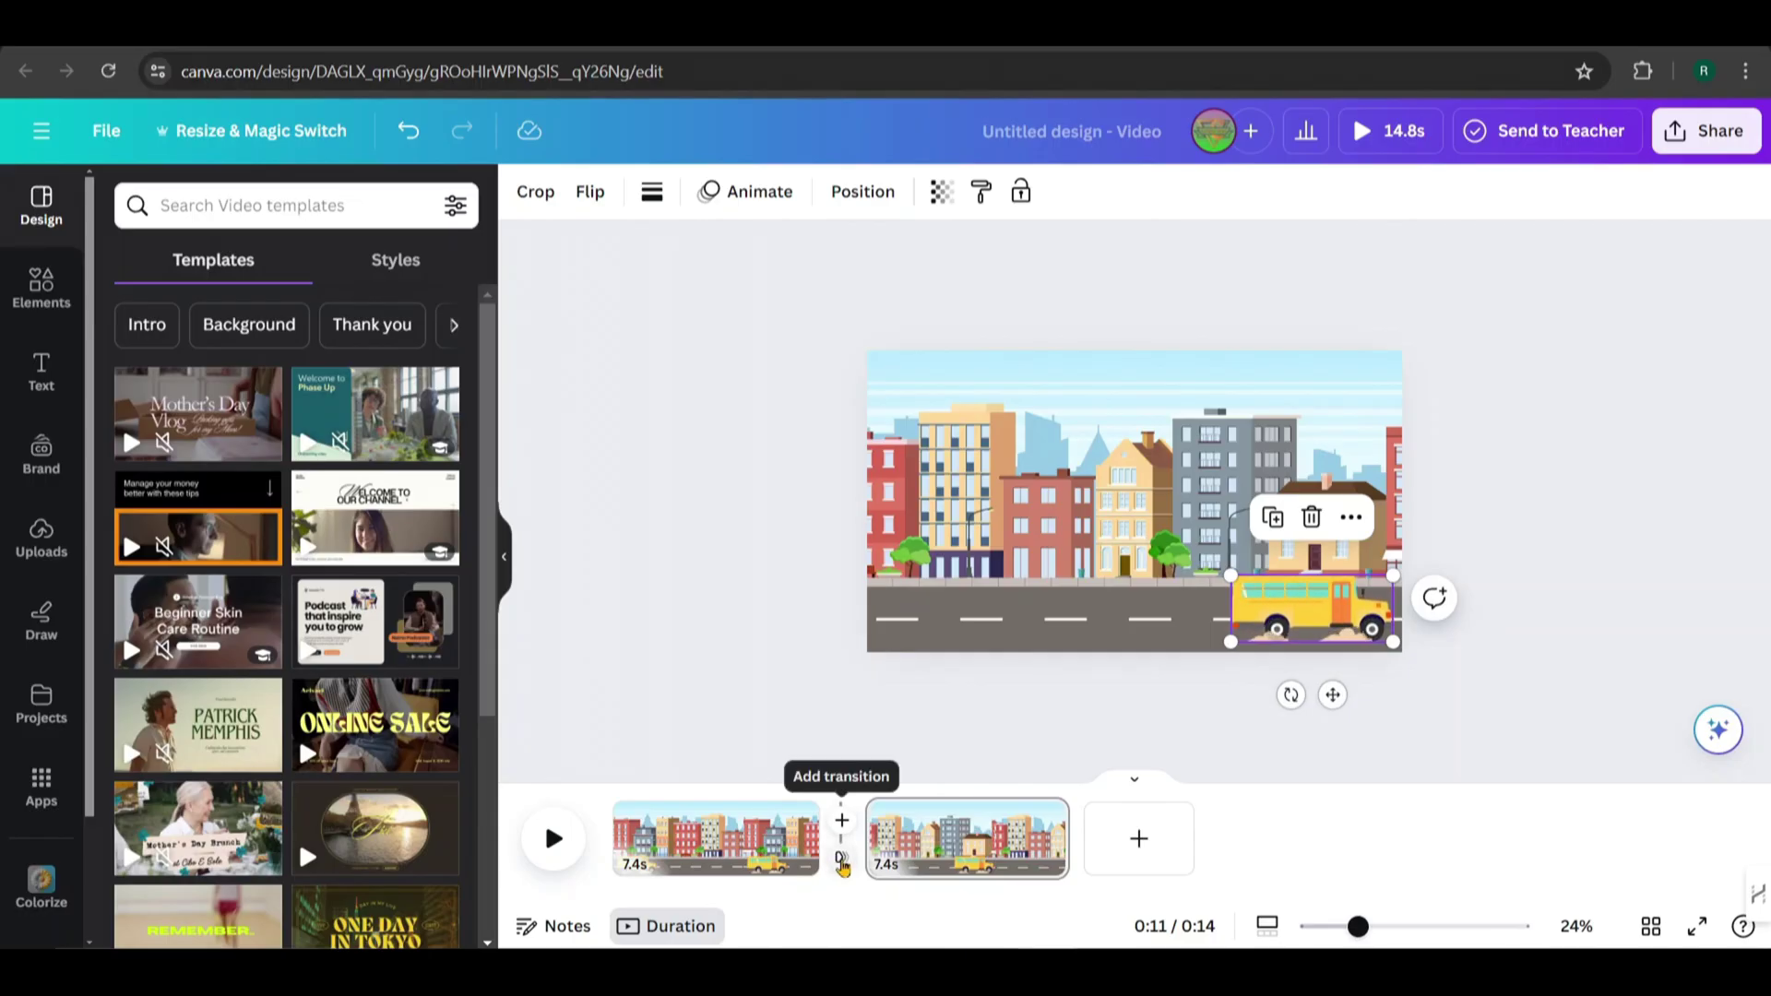
left_click(842, 863)
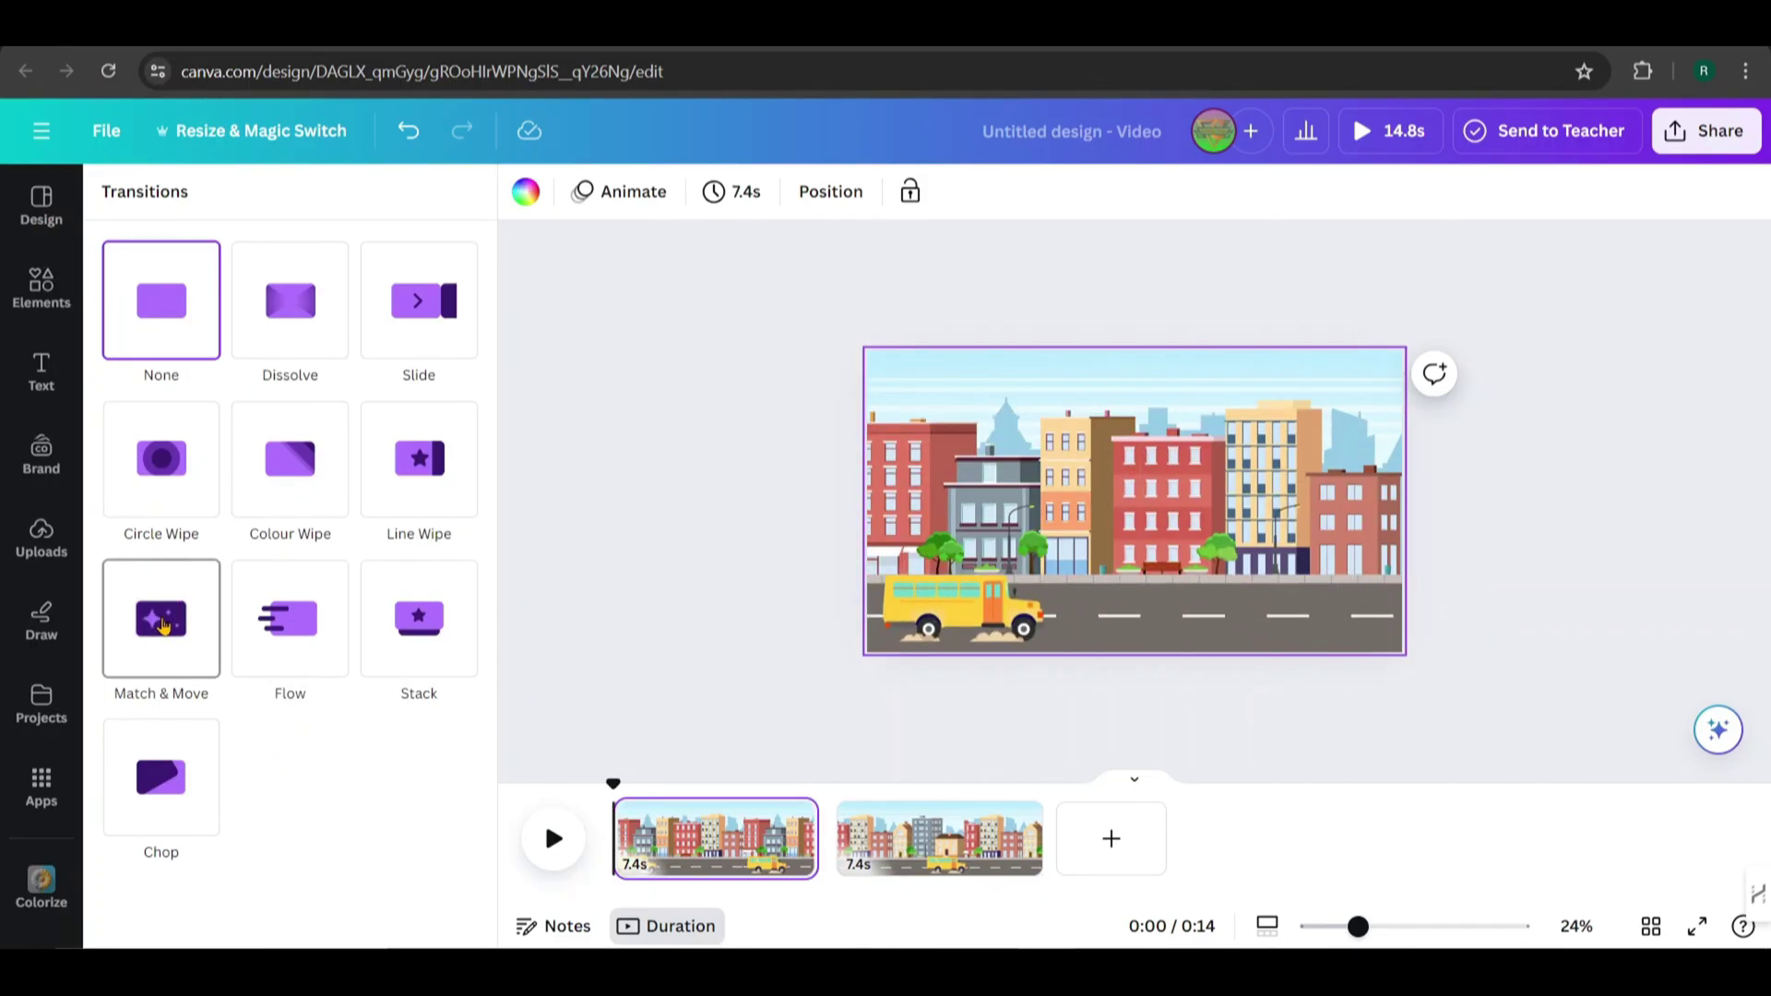
left_click(162, 626)
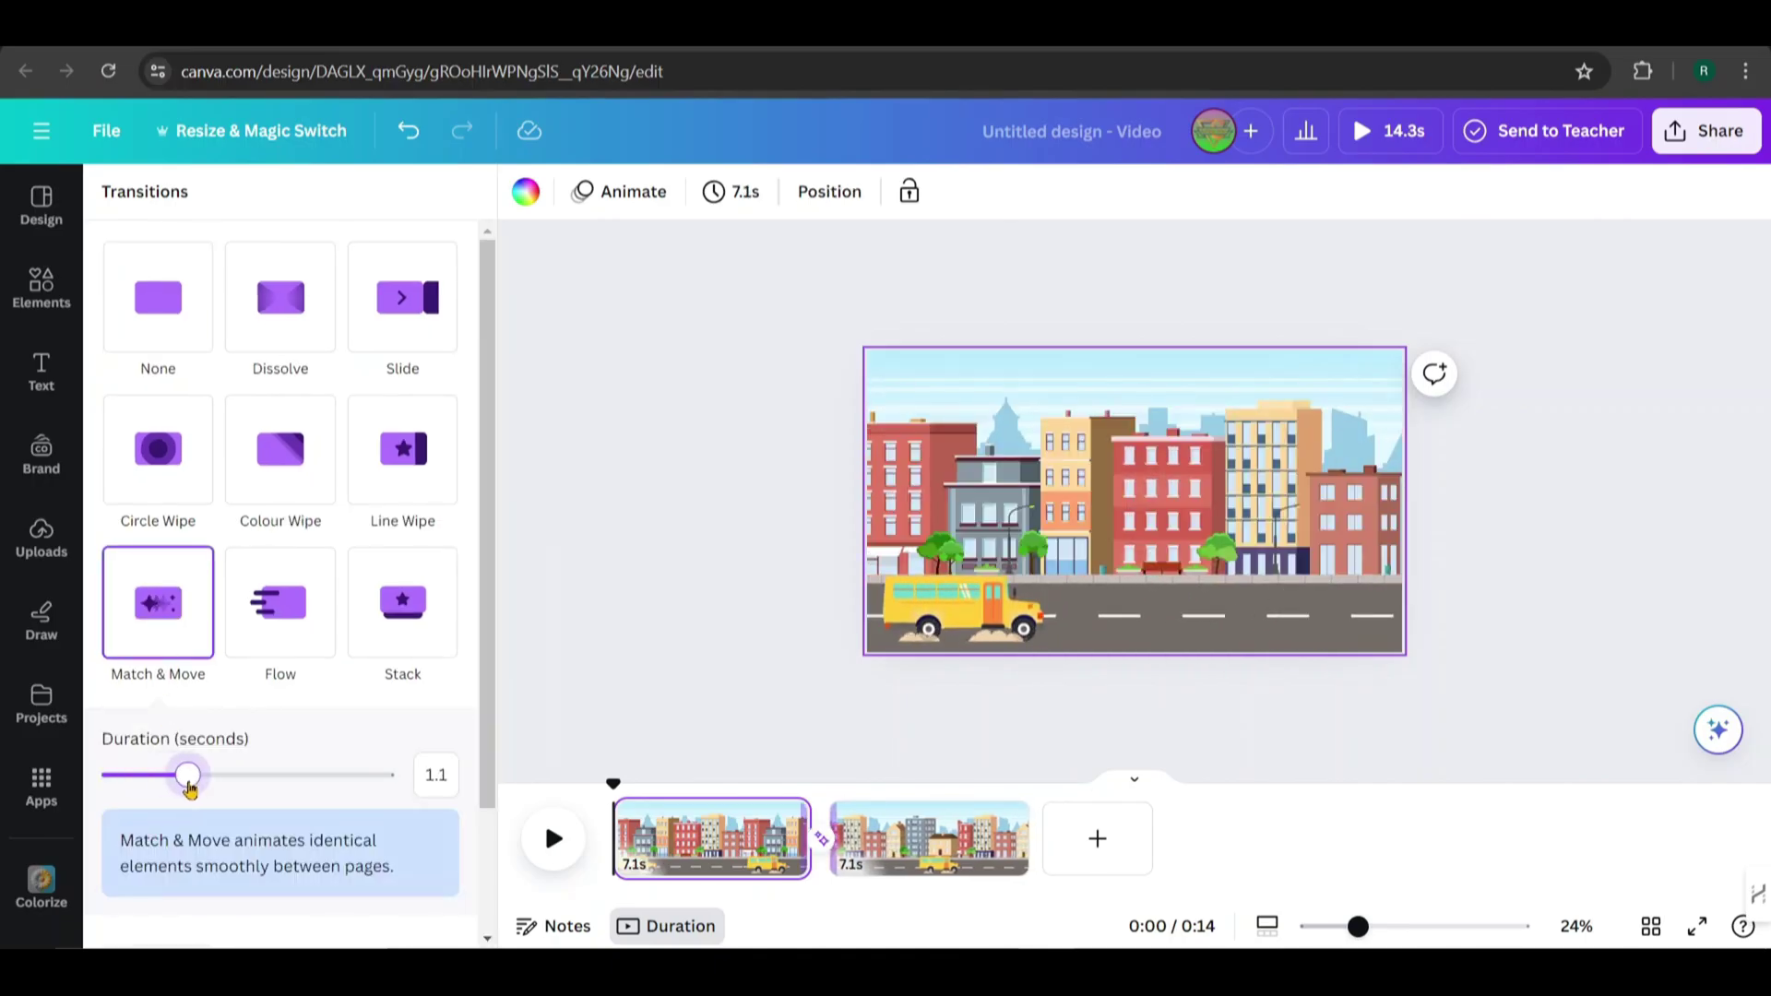
- Set the Match & Move transition duration to 2 seconds, previewing the playback between adjustments
left_click_drag(277, 800, 323, 800)
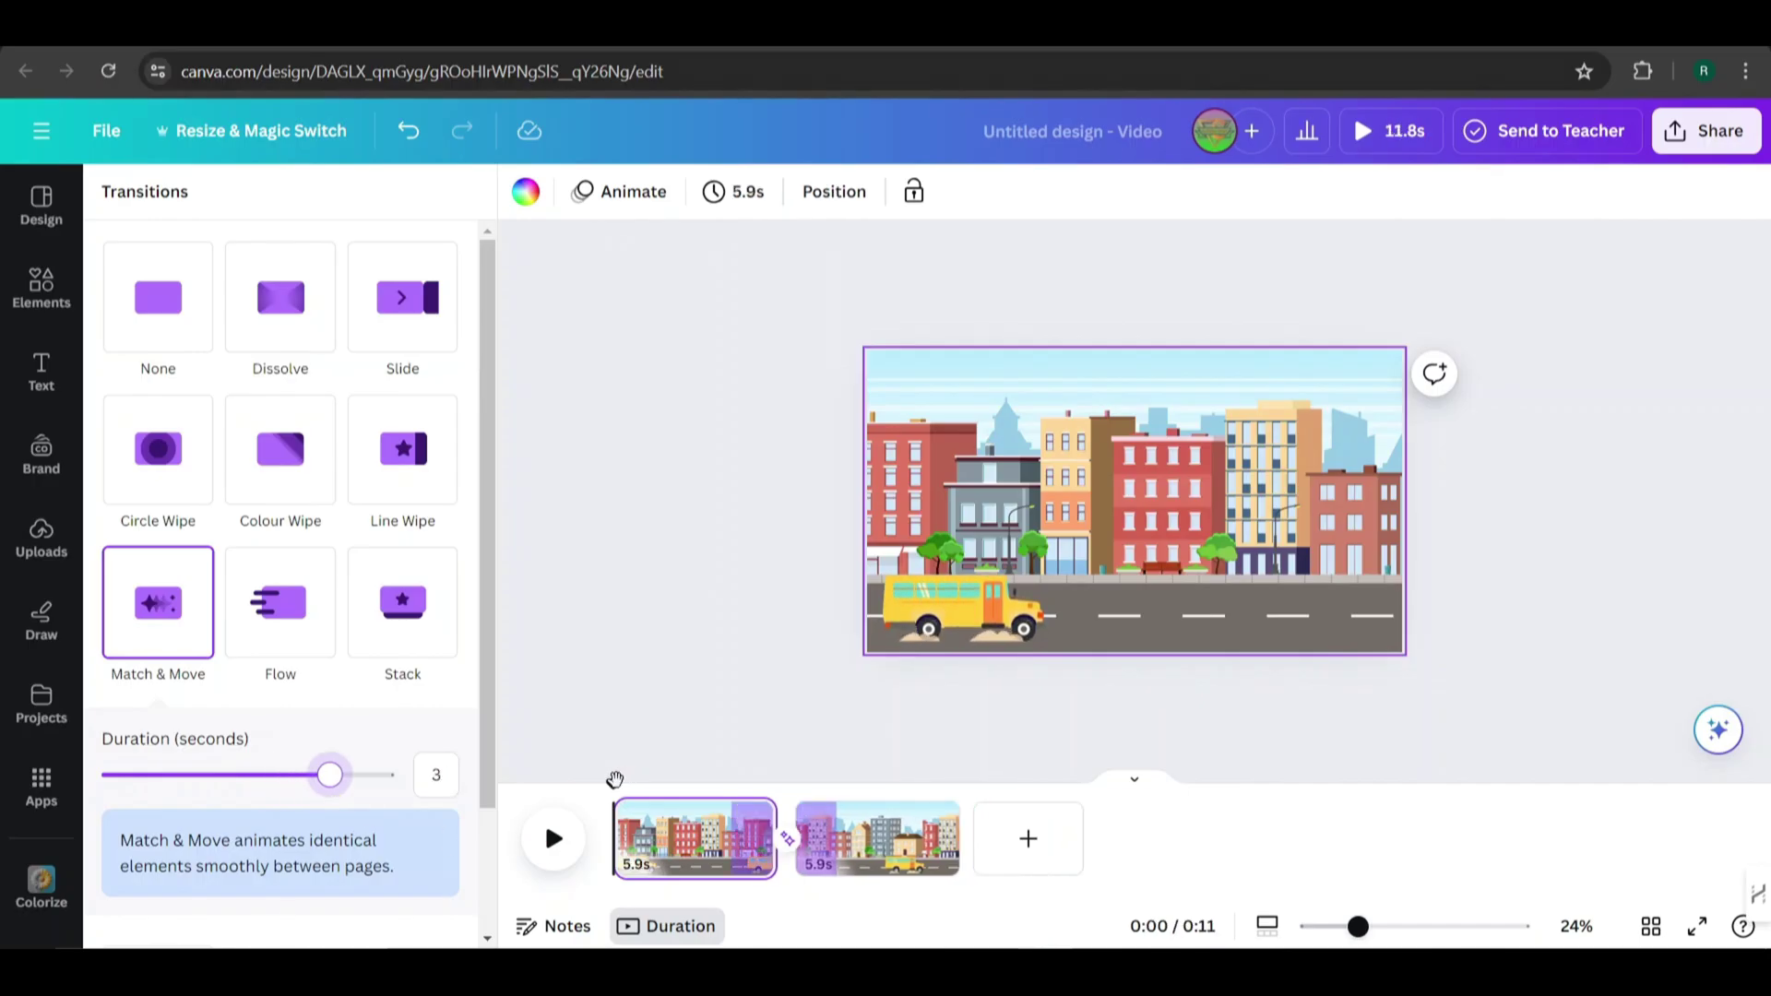
left_click_drag(614, 787, 720, 790)
left_click(557, 840)
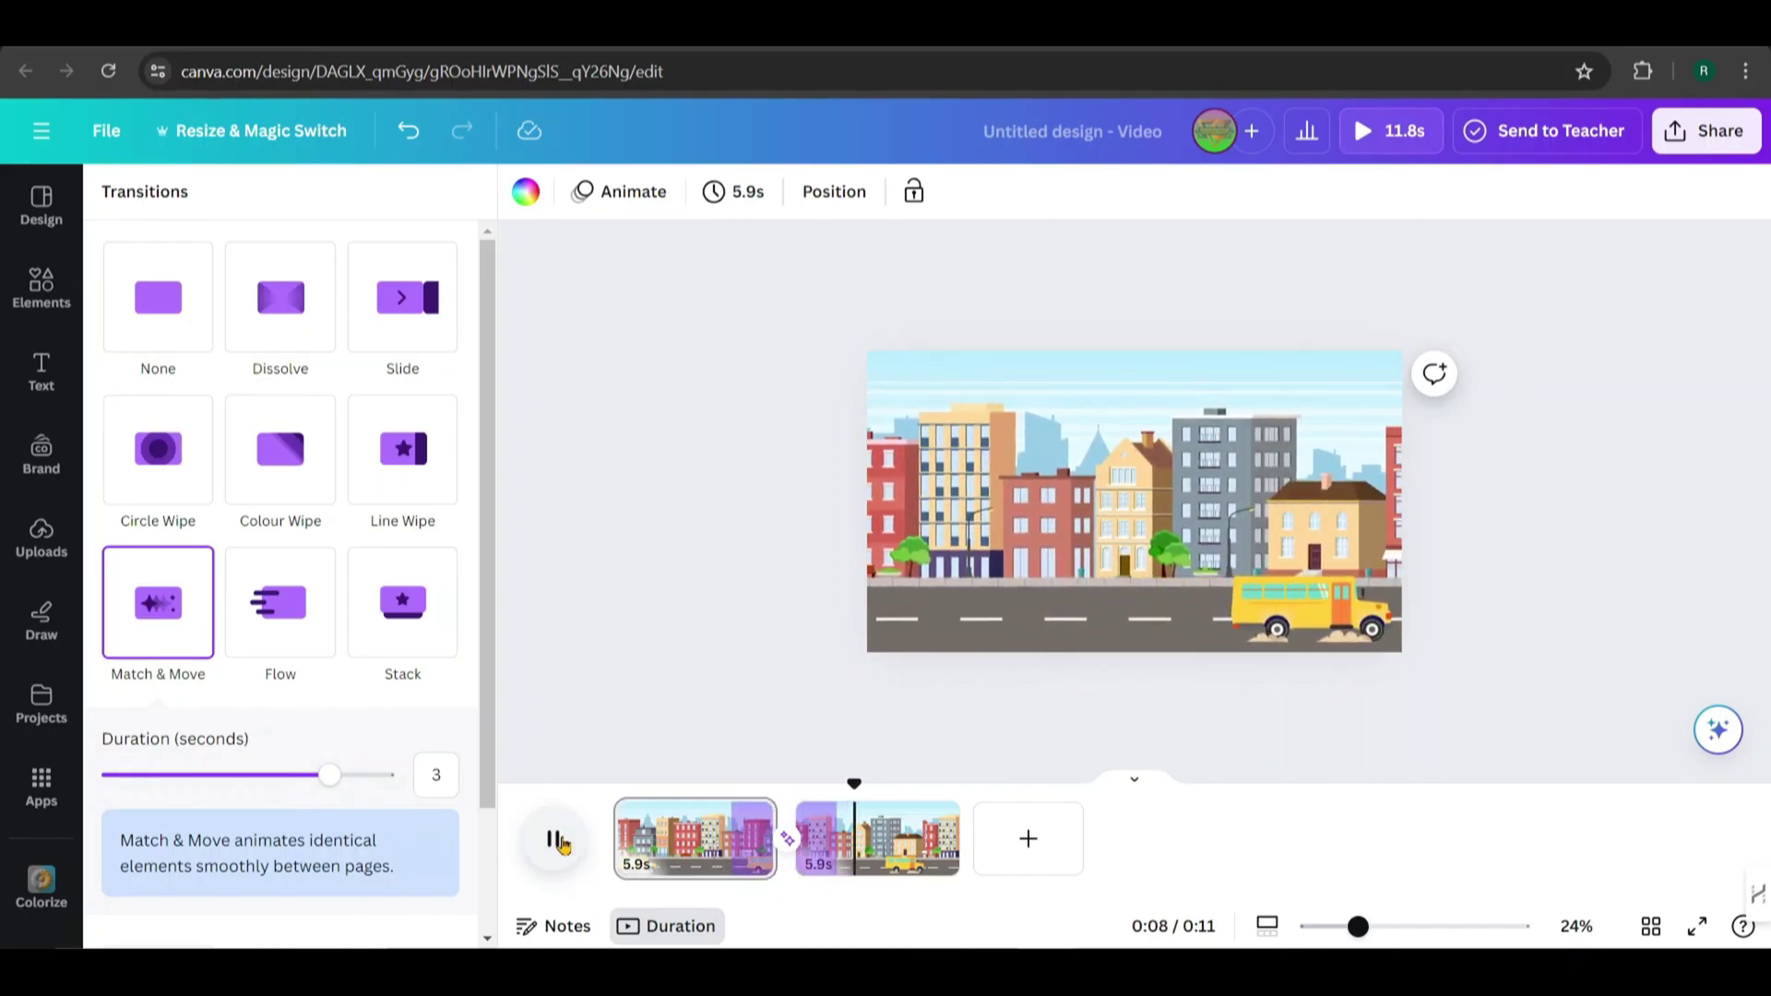
left_click_drag(329, 774, 476, 798)
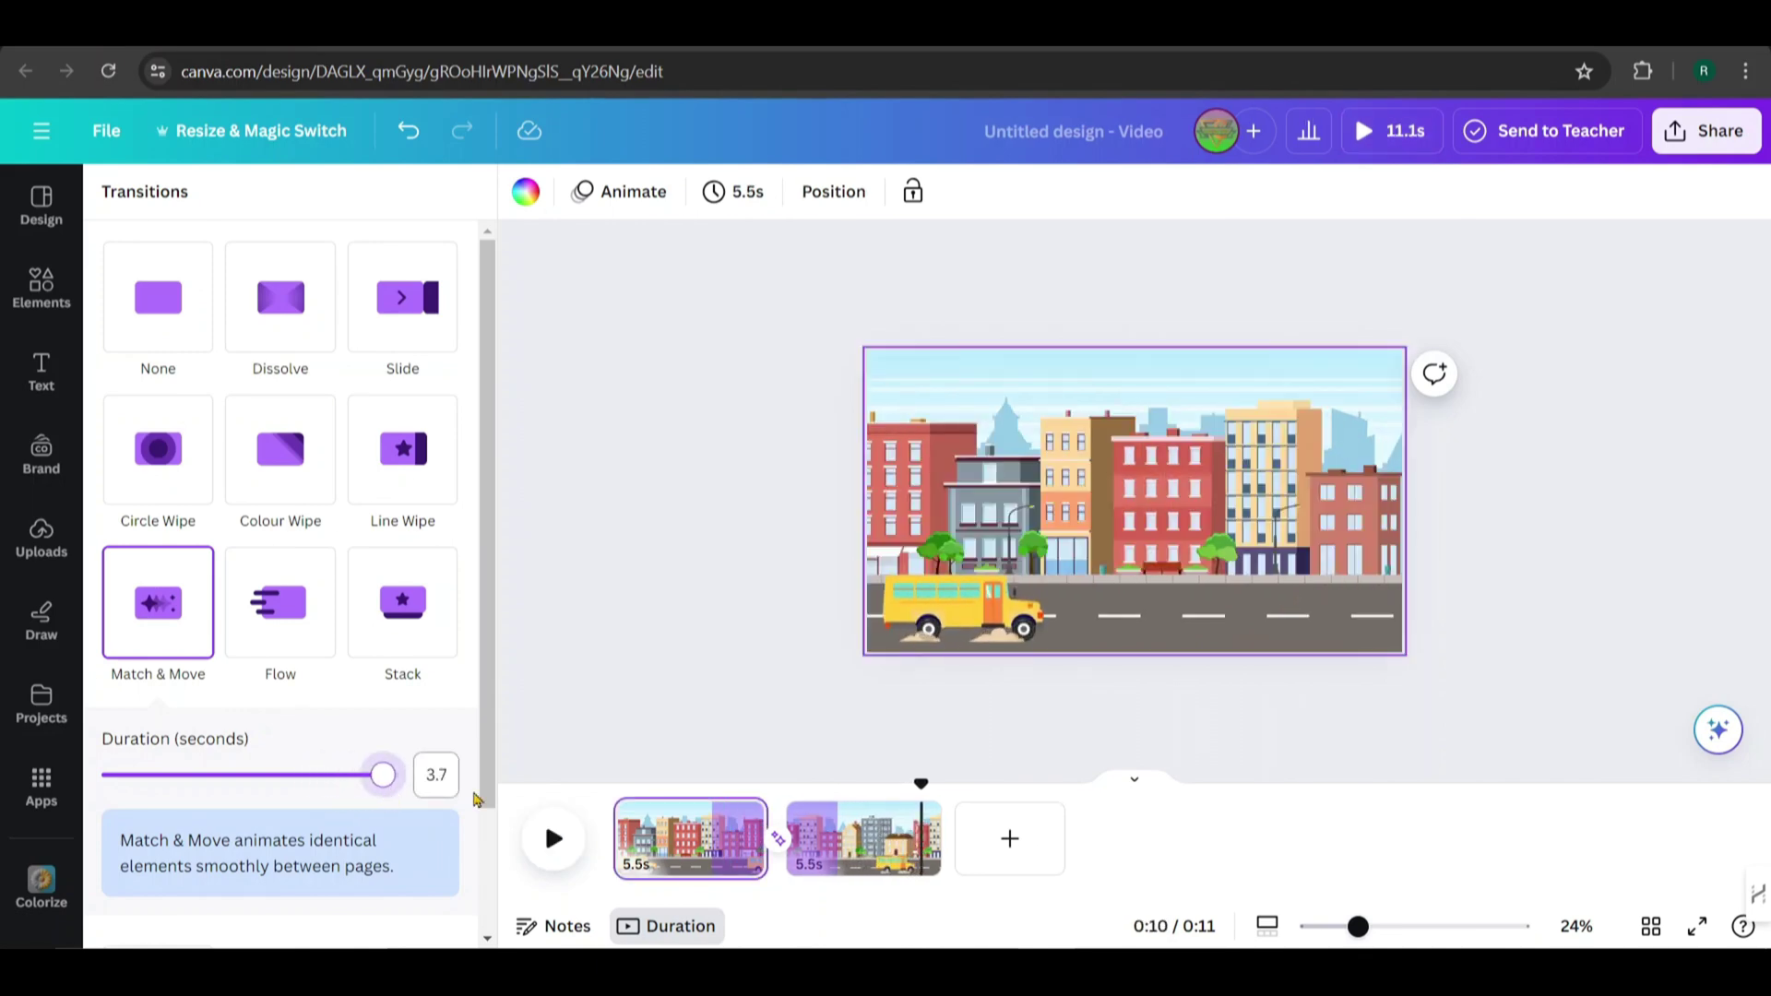
left_click(707, 796)
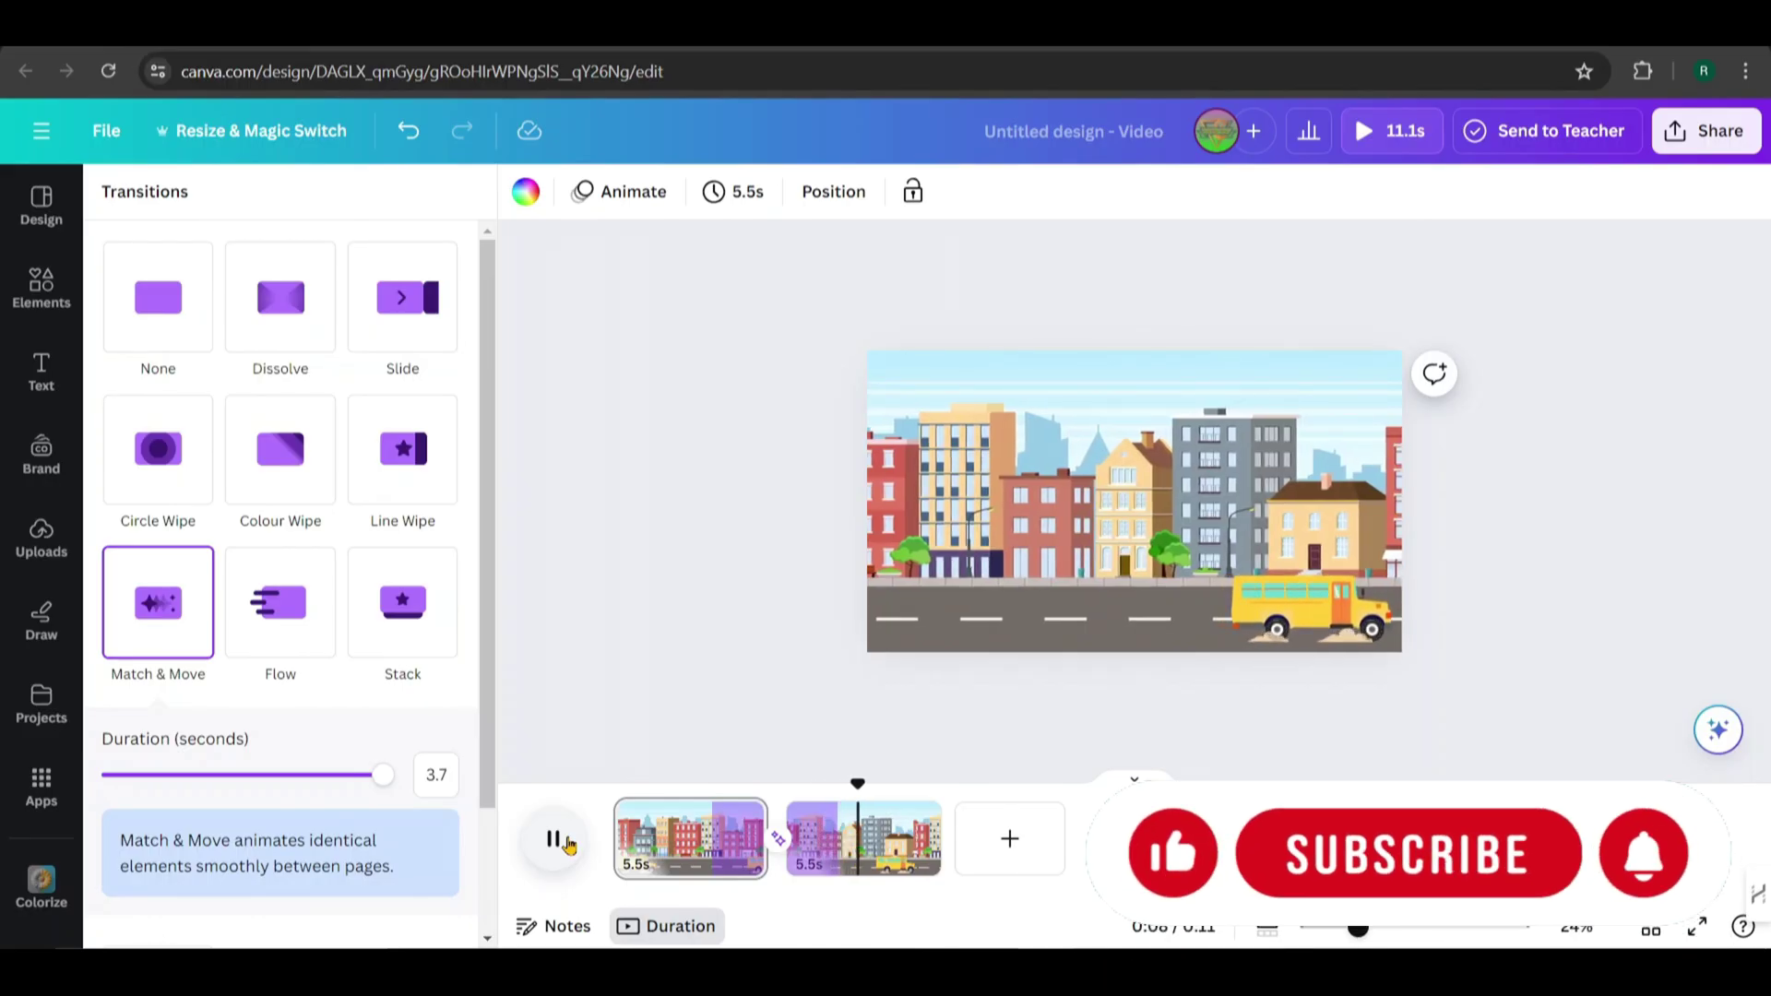
left_click_drag(382, 775, 255, 777)
left_click(746, 799)
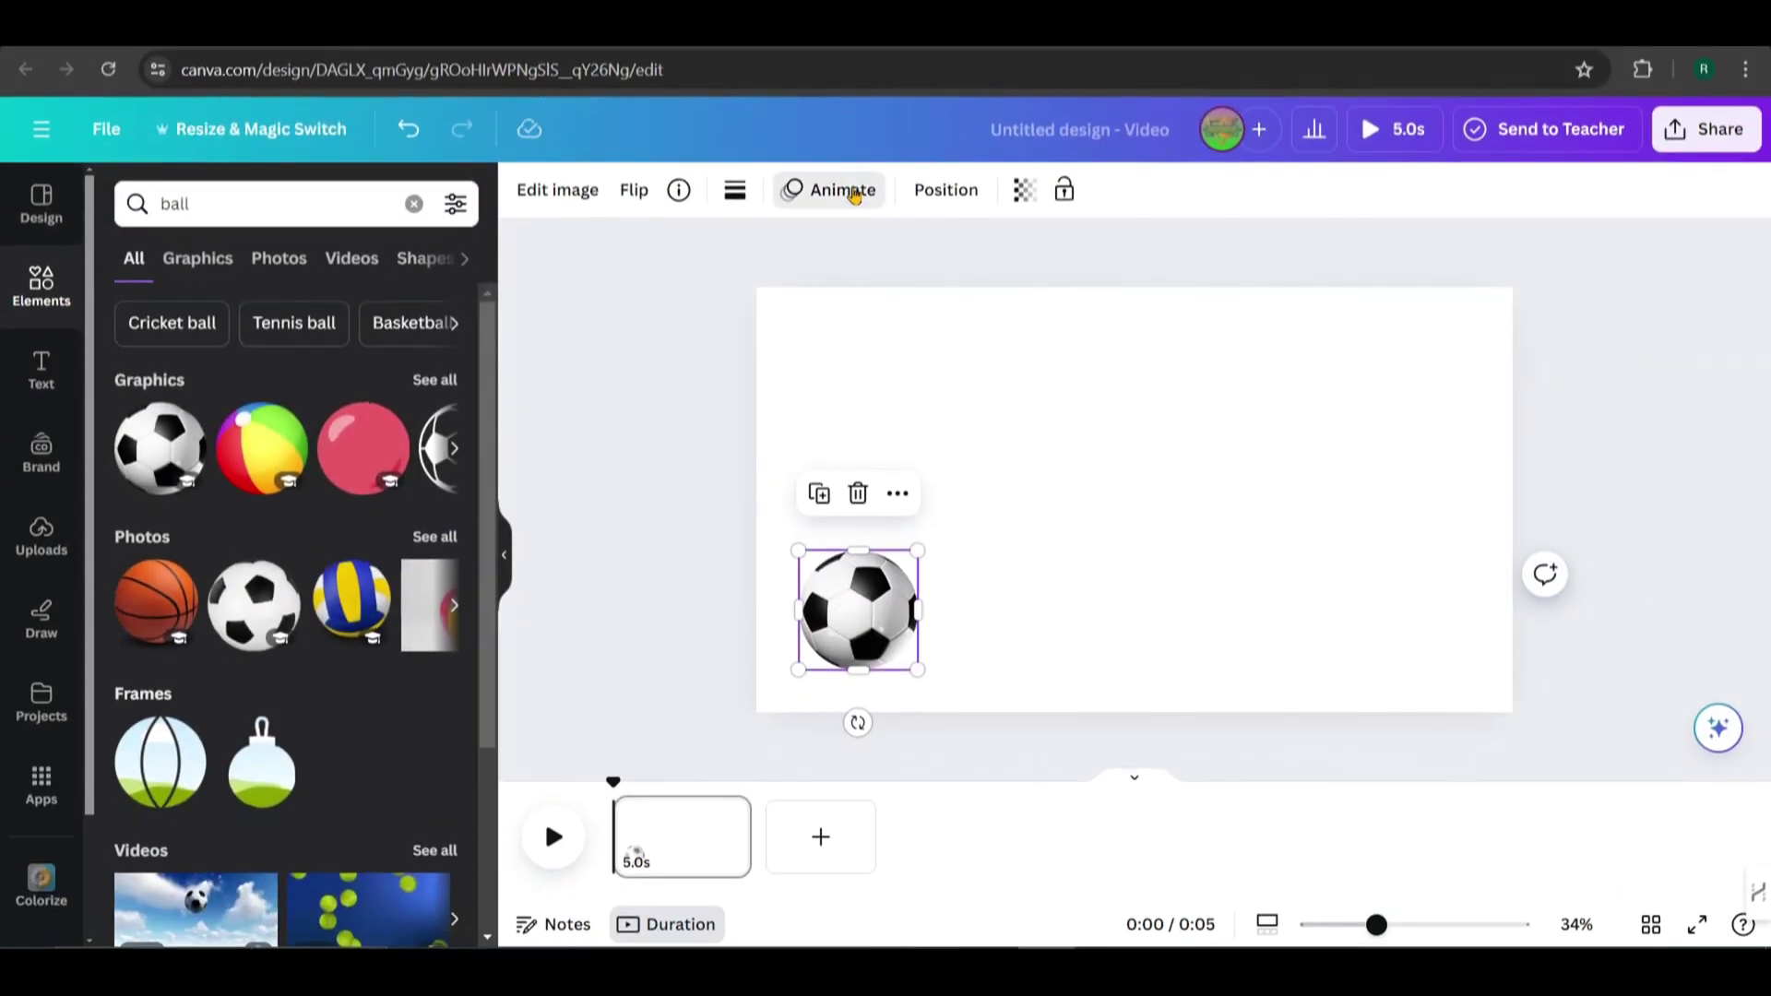
- Use Animate > Create an Animation to drag the soccer ball in bouncing arcs across the page
left_click(855, 195)
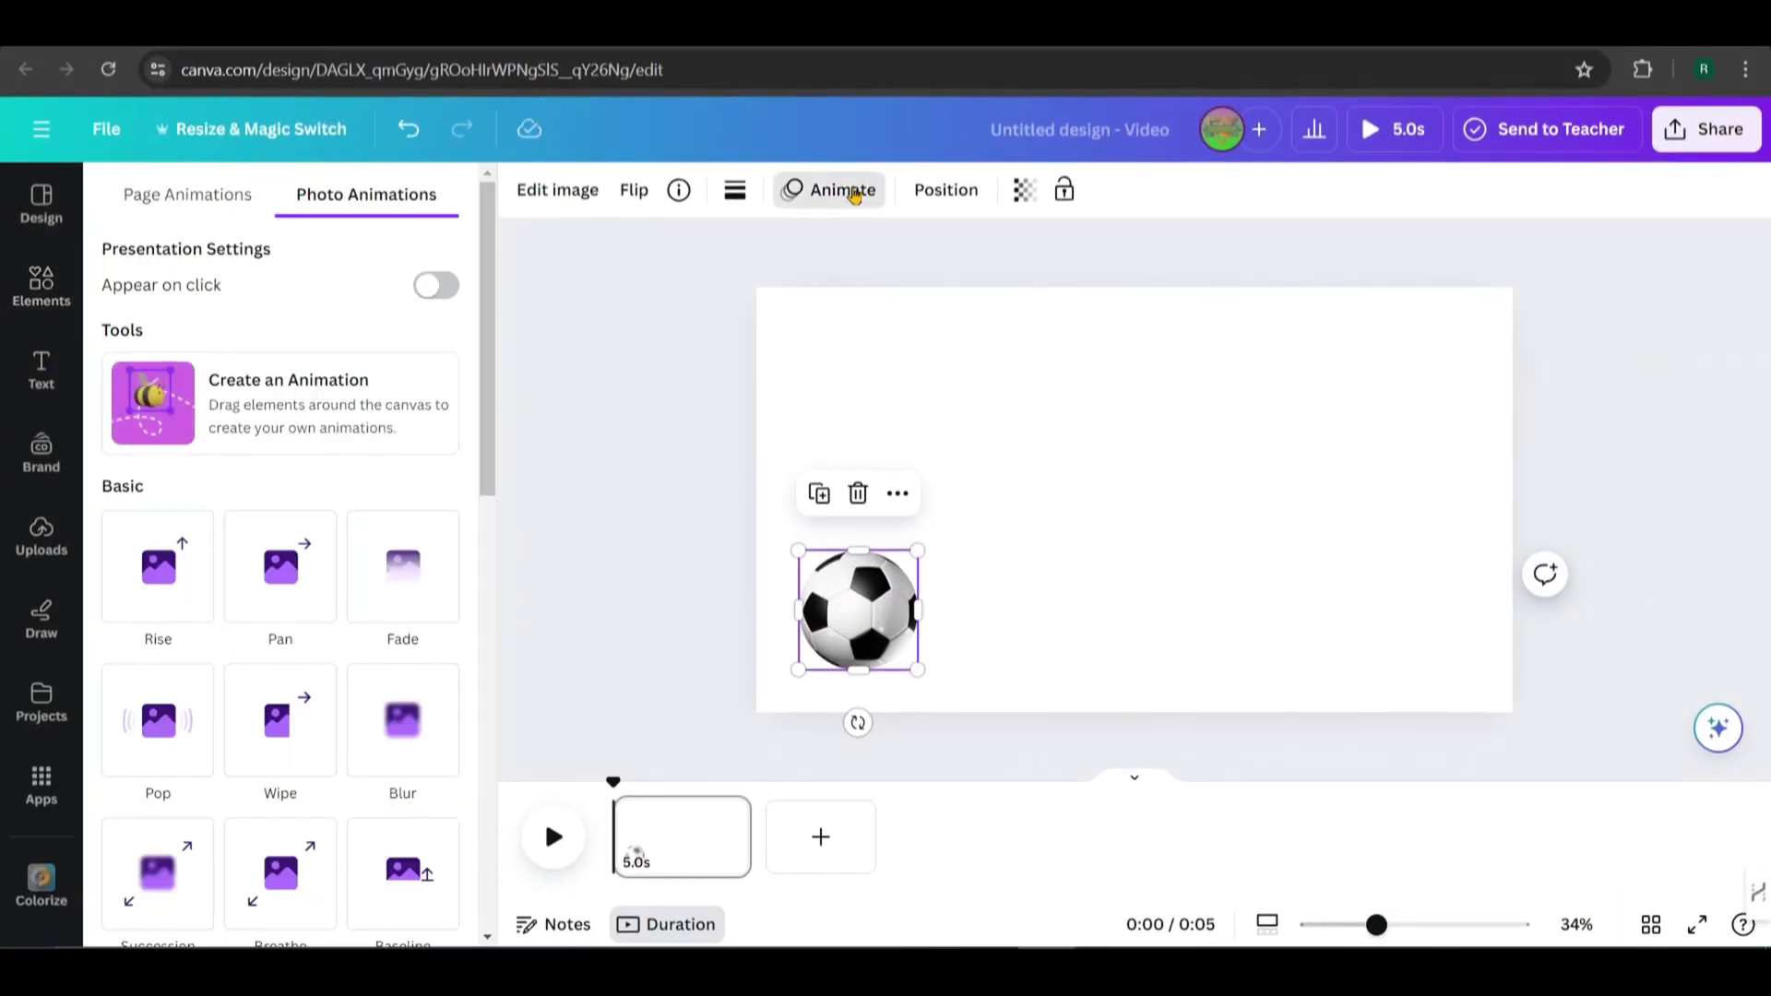
left_click(275, 403)
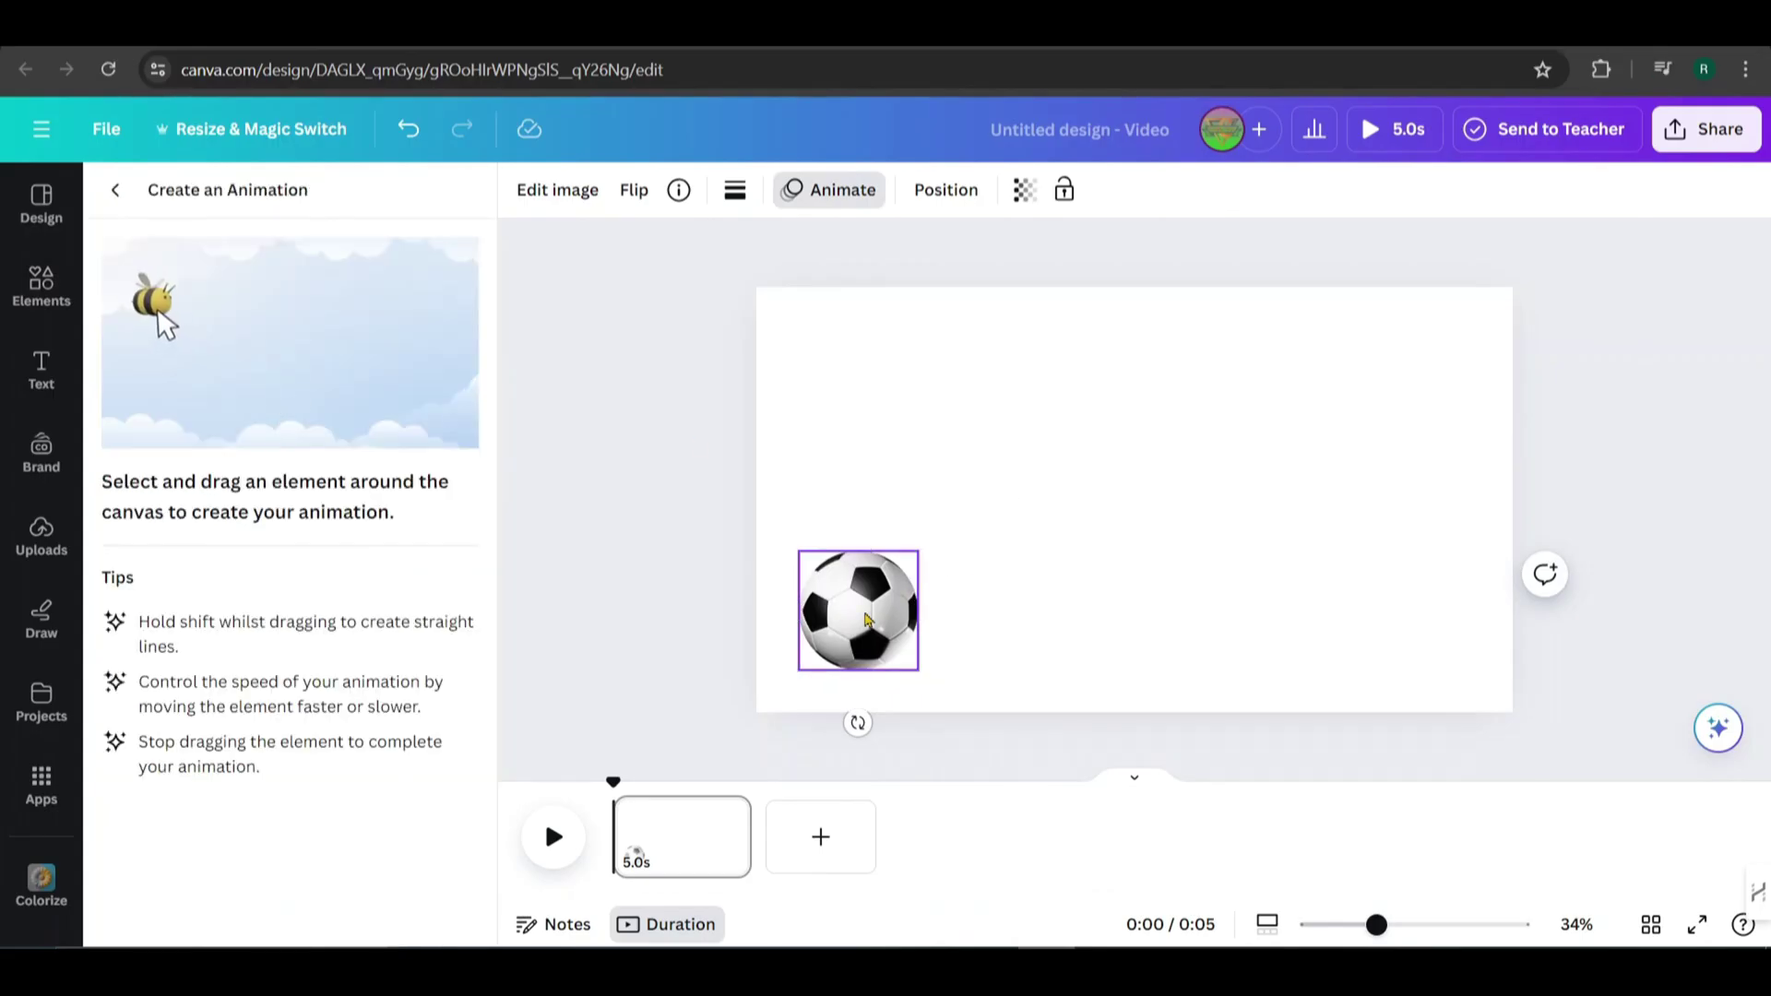
mouse_move(865, 618)
left_mouse_down()
mouse_move(887, 443)
mouse_move(937, 410)
mouse_move(968, 426)
mouse_move(985, 480)
mouse_move(993, 627)
mouse_move(990, 520)
mouse_move(1032, 487)
mouse_move(1073, 514)
mouse_move(1085, 613)
mouse_move(1095, 409)
mouse_move(1129, 368)
mouse_move(1183, 460)
mouse_move(1185, 605)
mouse_move(1187, 511)
mouse_move(1280, 486)
mouse_move(1296, 604)
left_mouse_up()
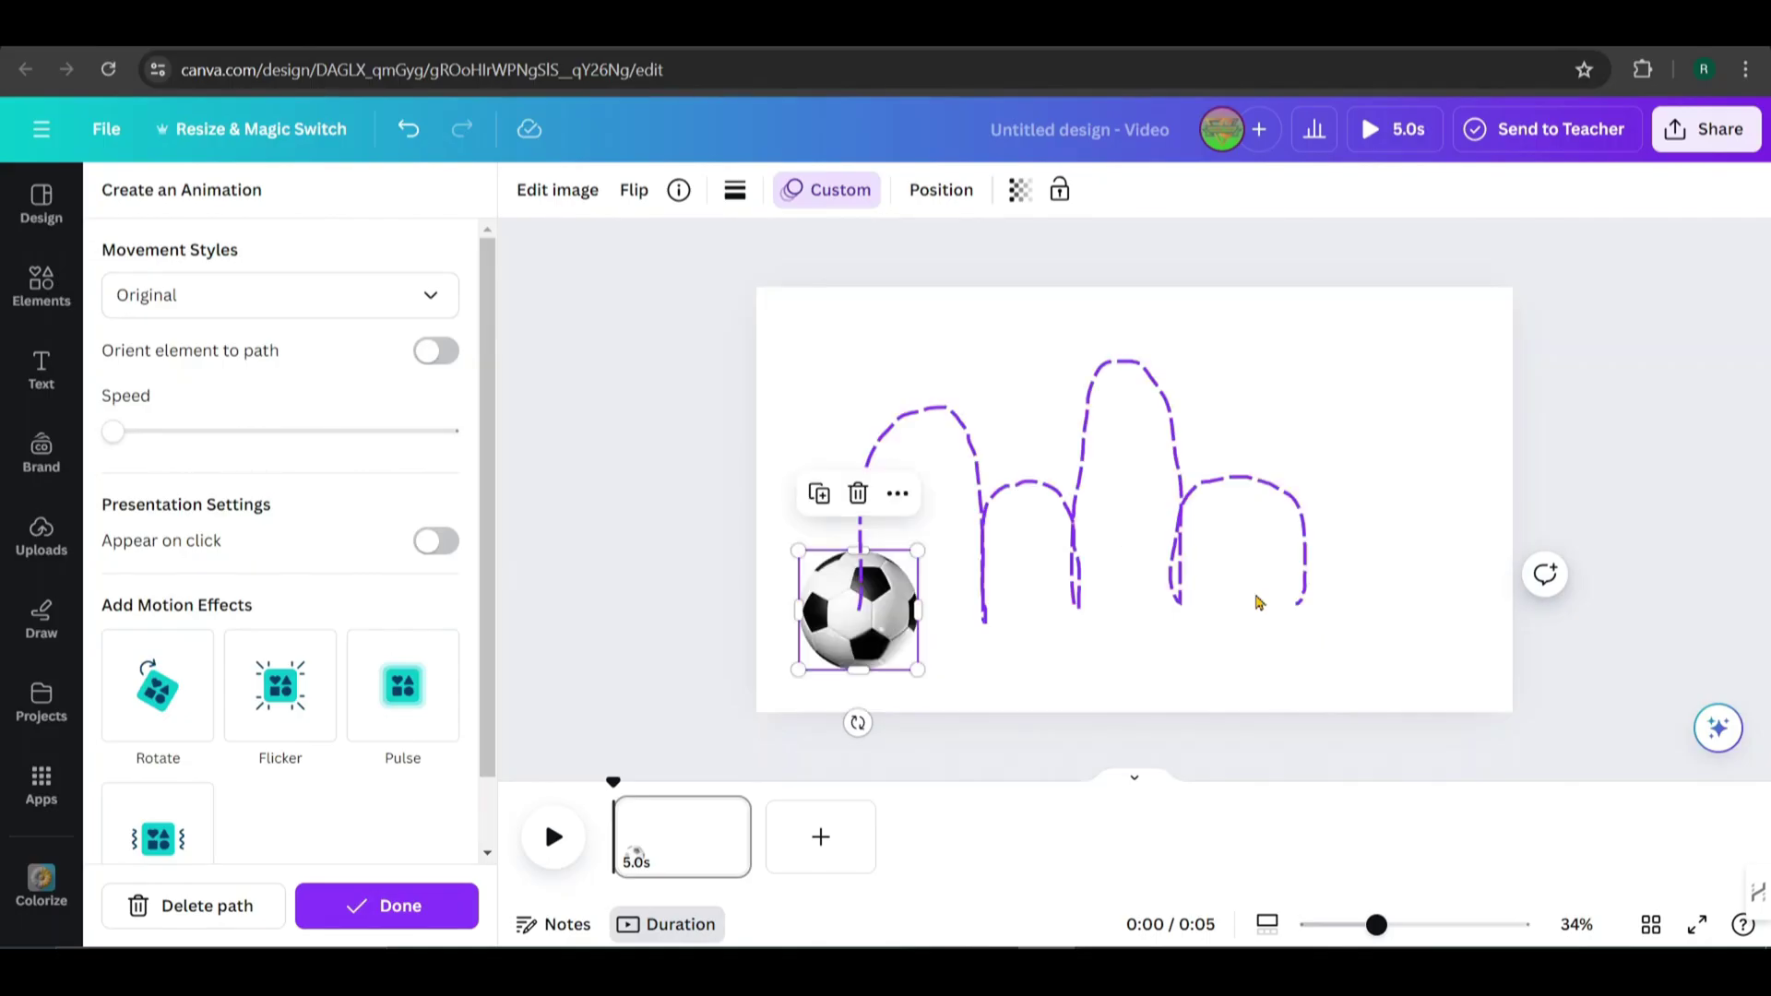
- Switch the ball's movement style from Smooth to Steady and raise its speed slightly
left_click(427, 294)
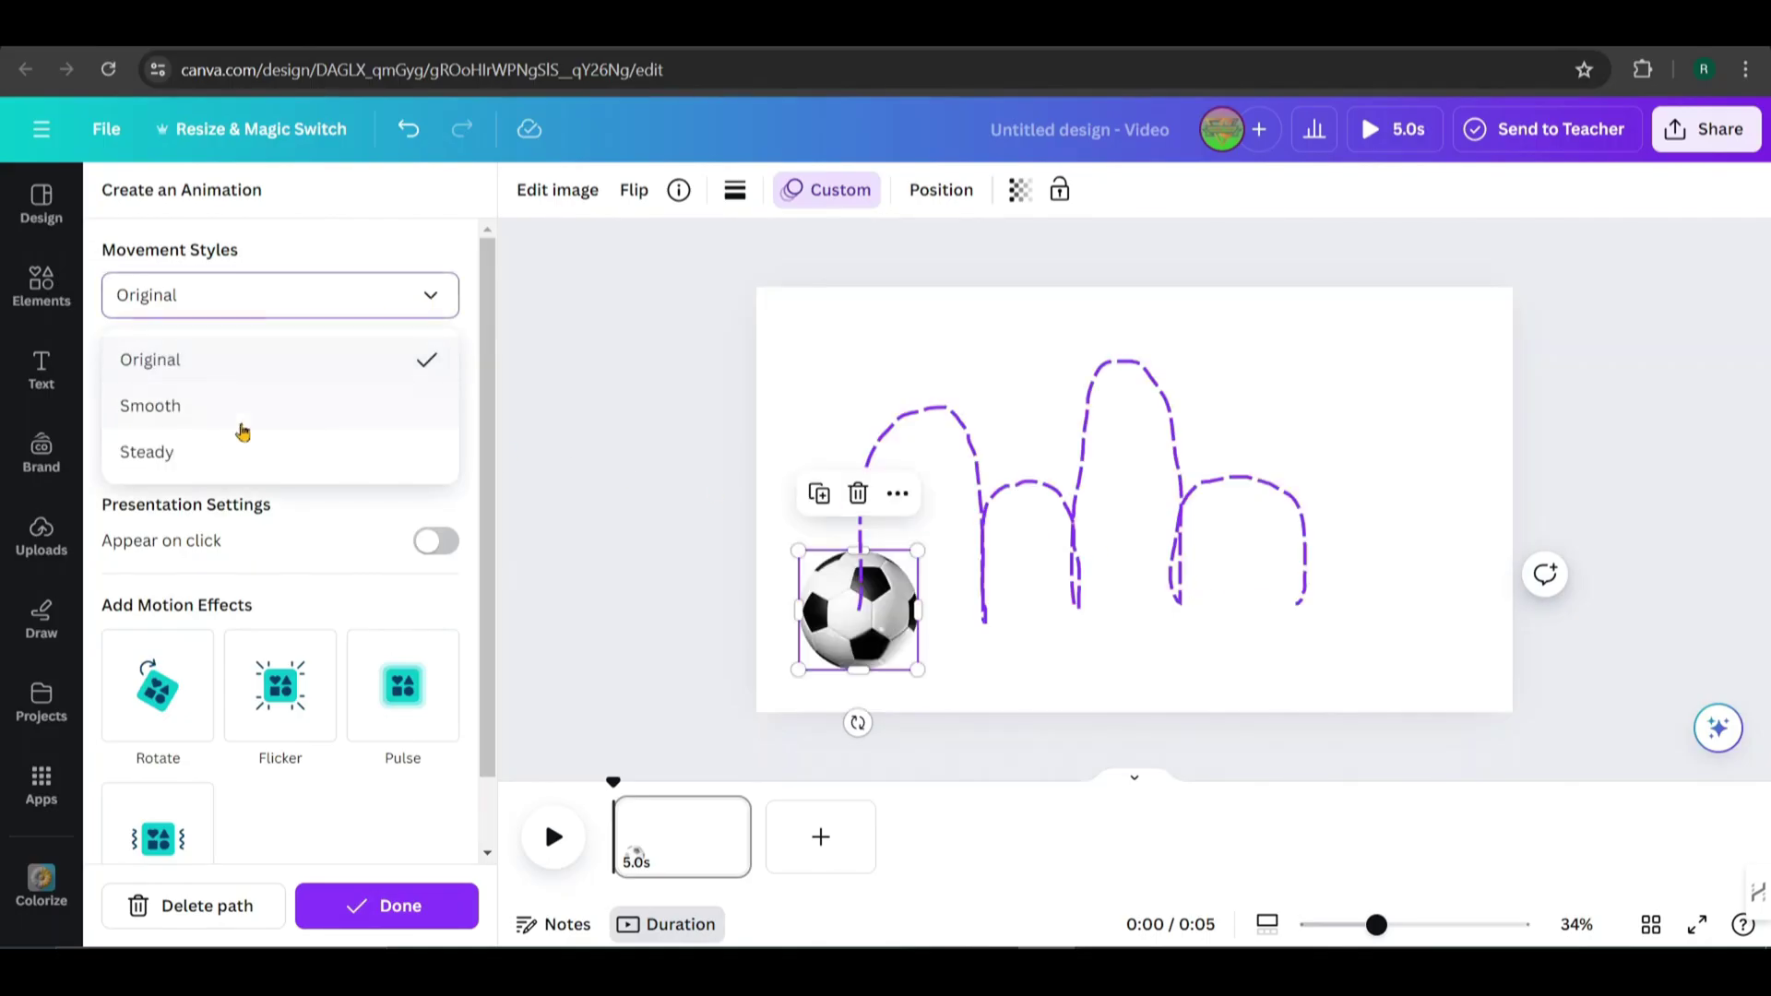
left_click(215, 432)
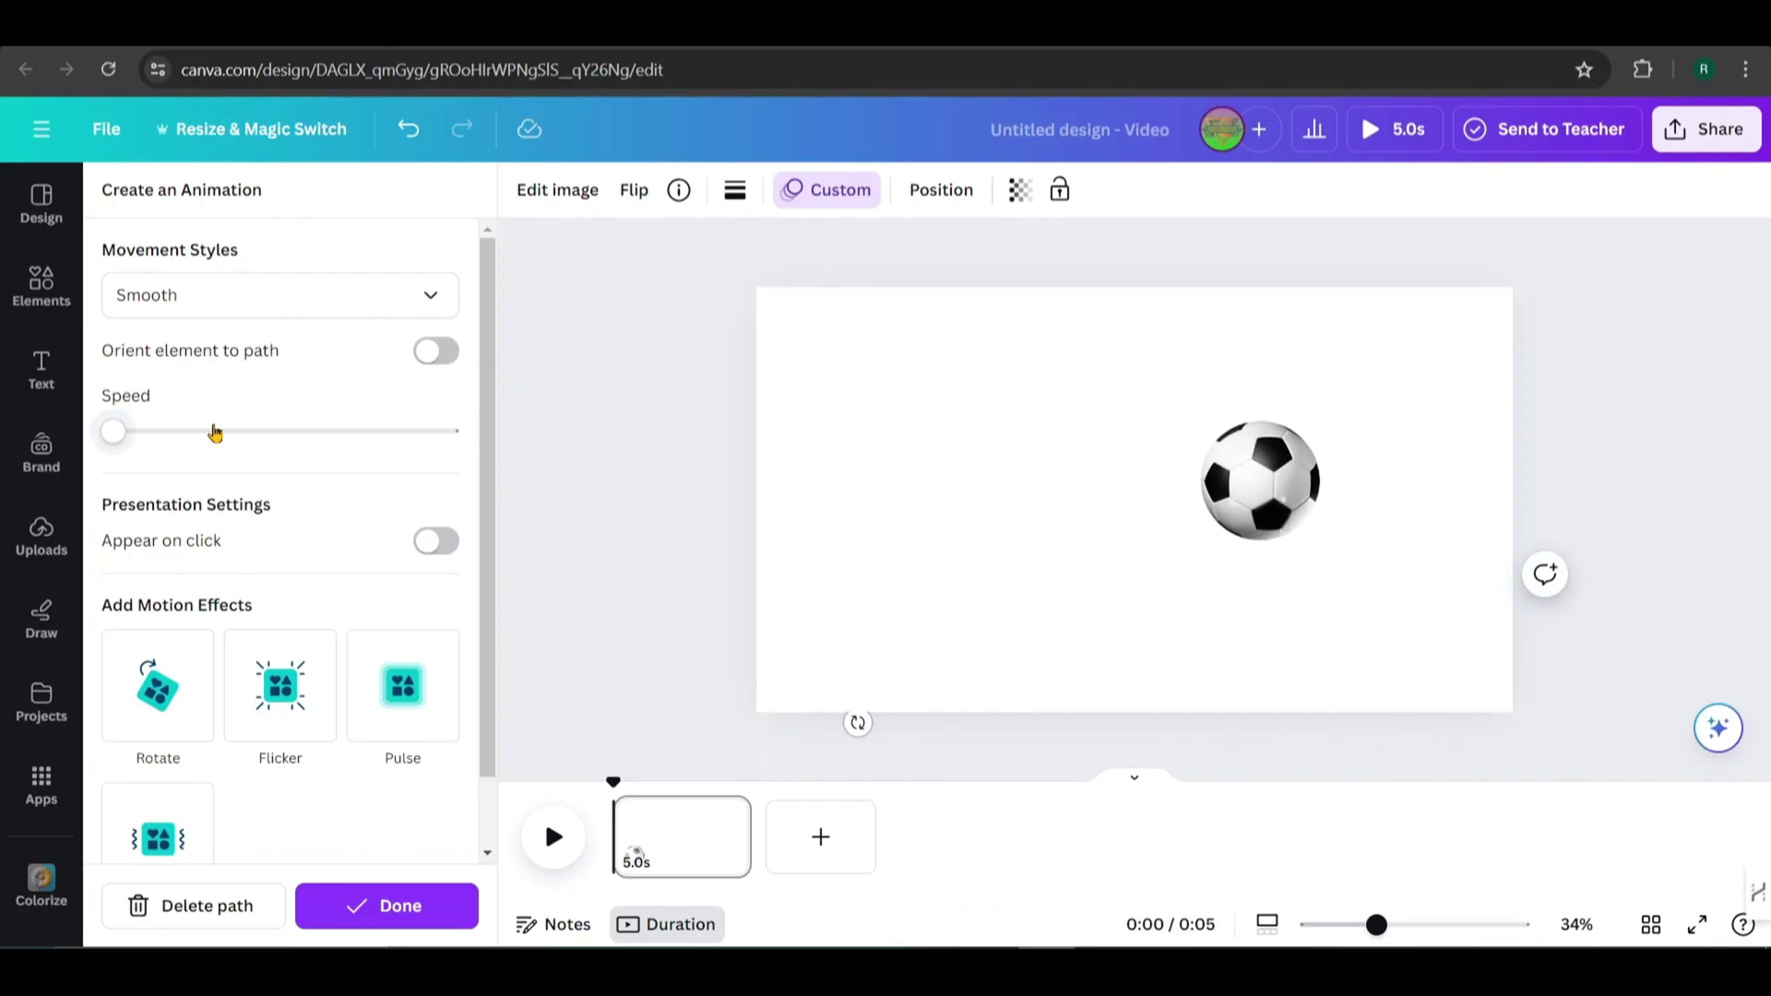
left_click(427, 296)
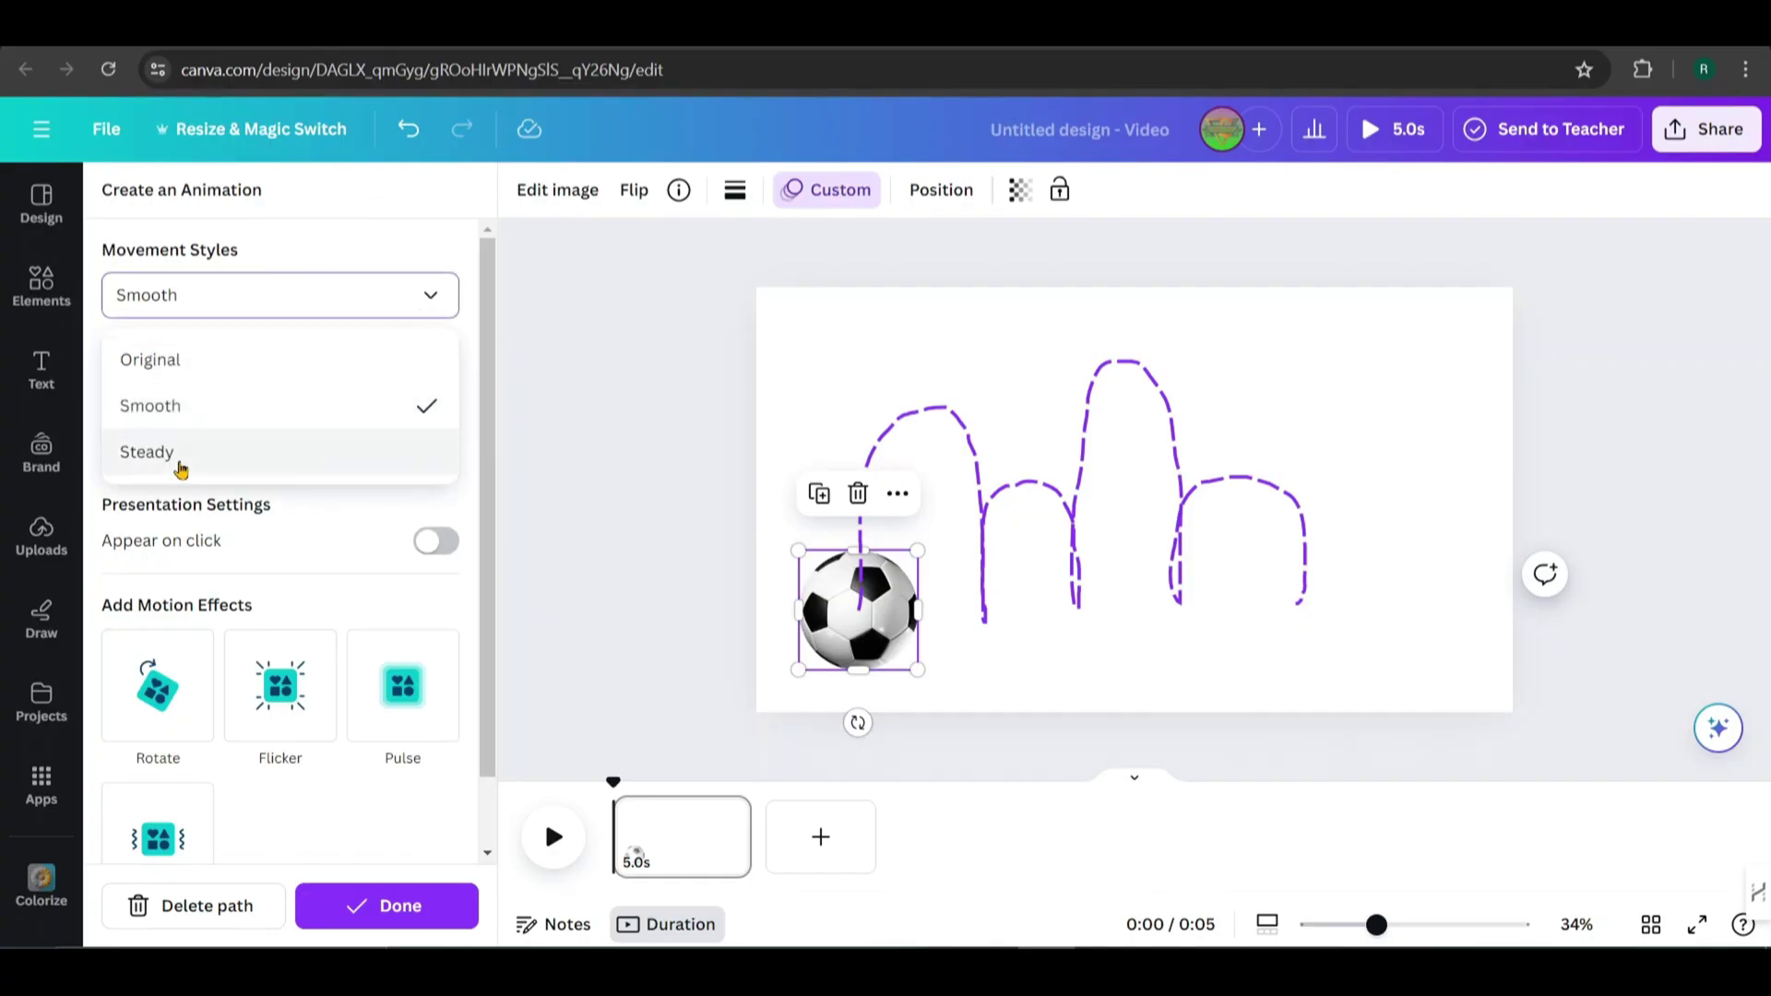
left_click(180, 462)
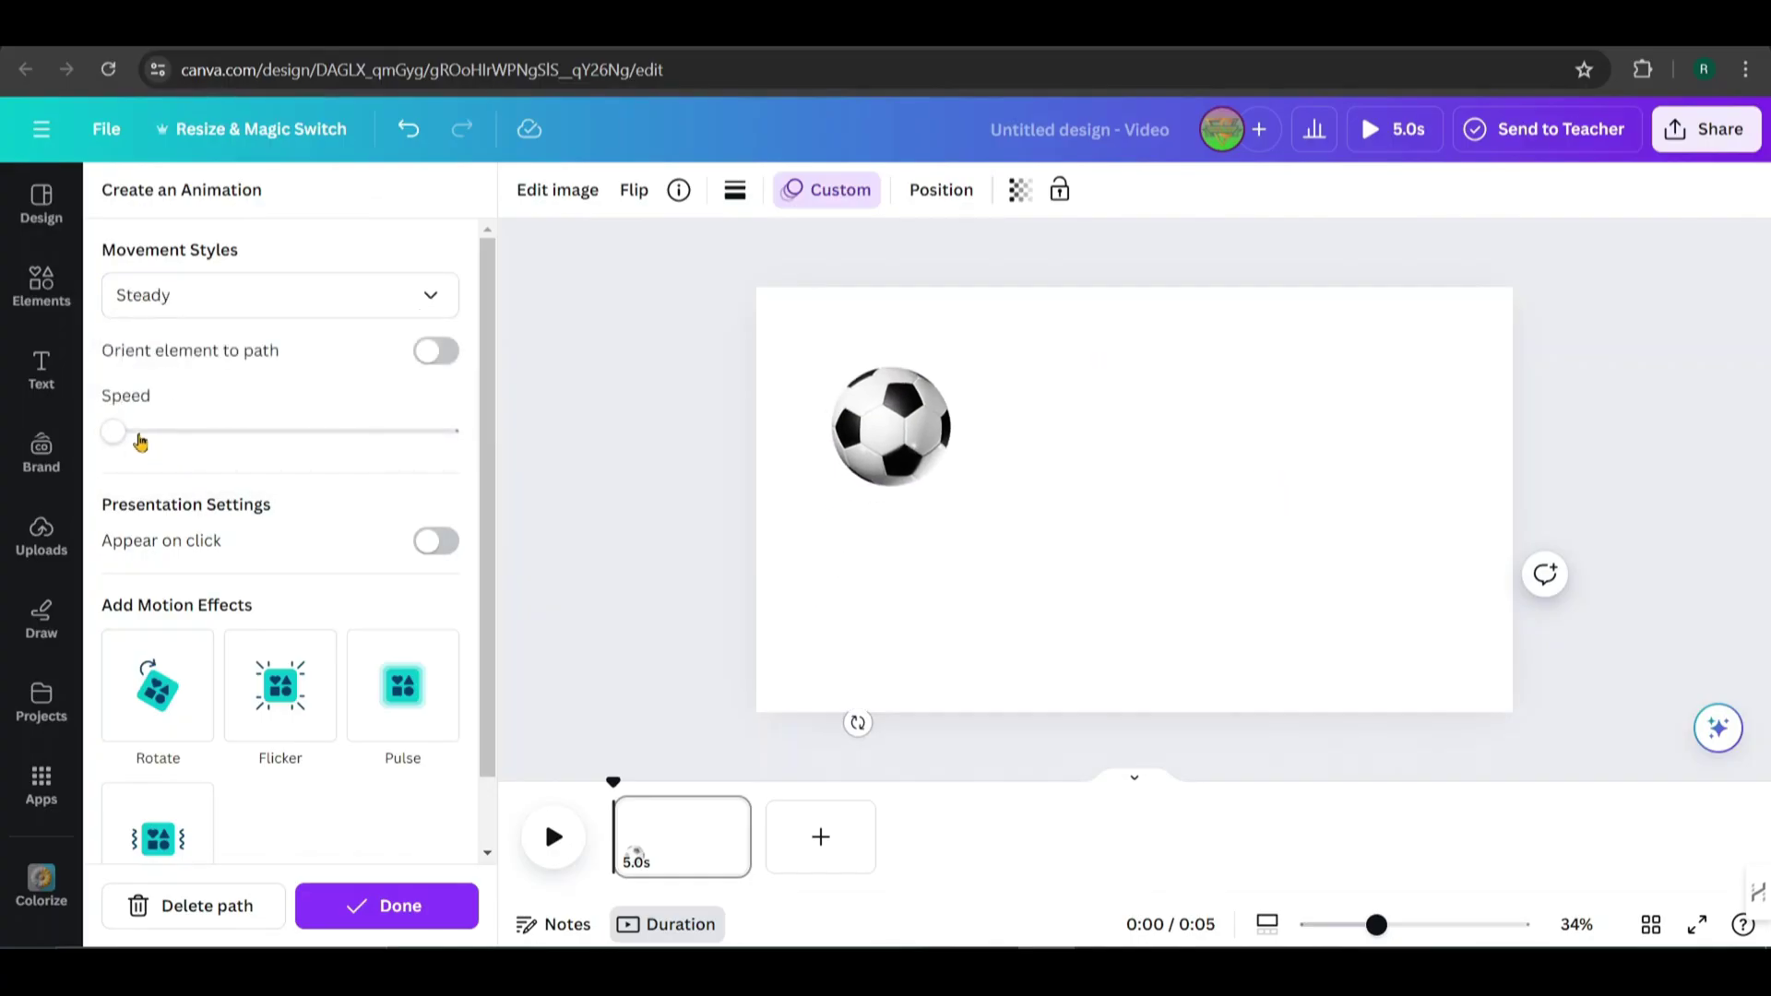
left_click(139, 433)
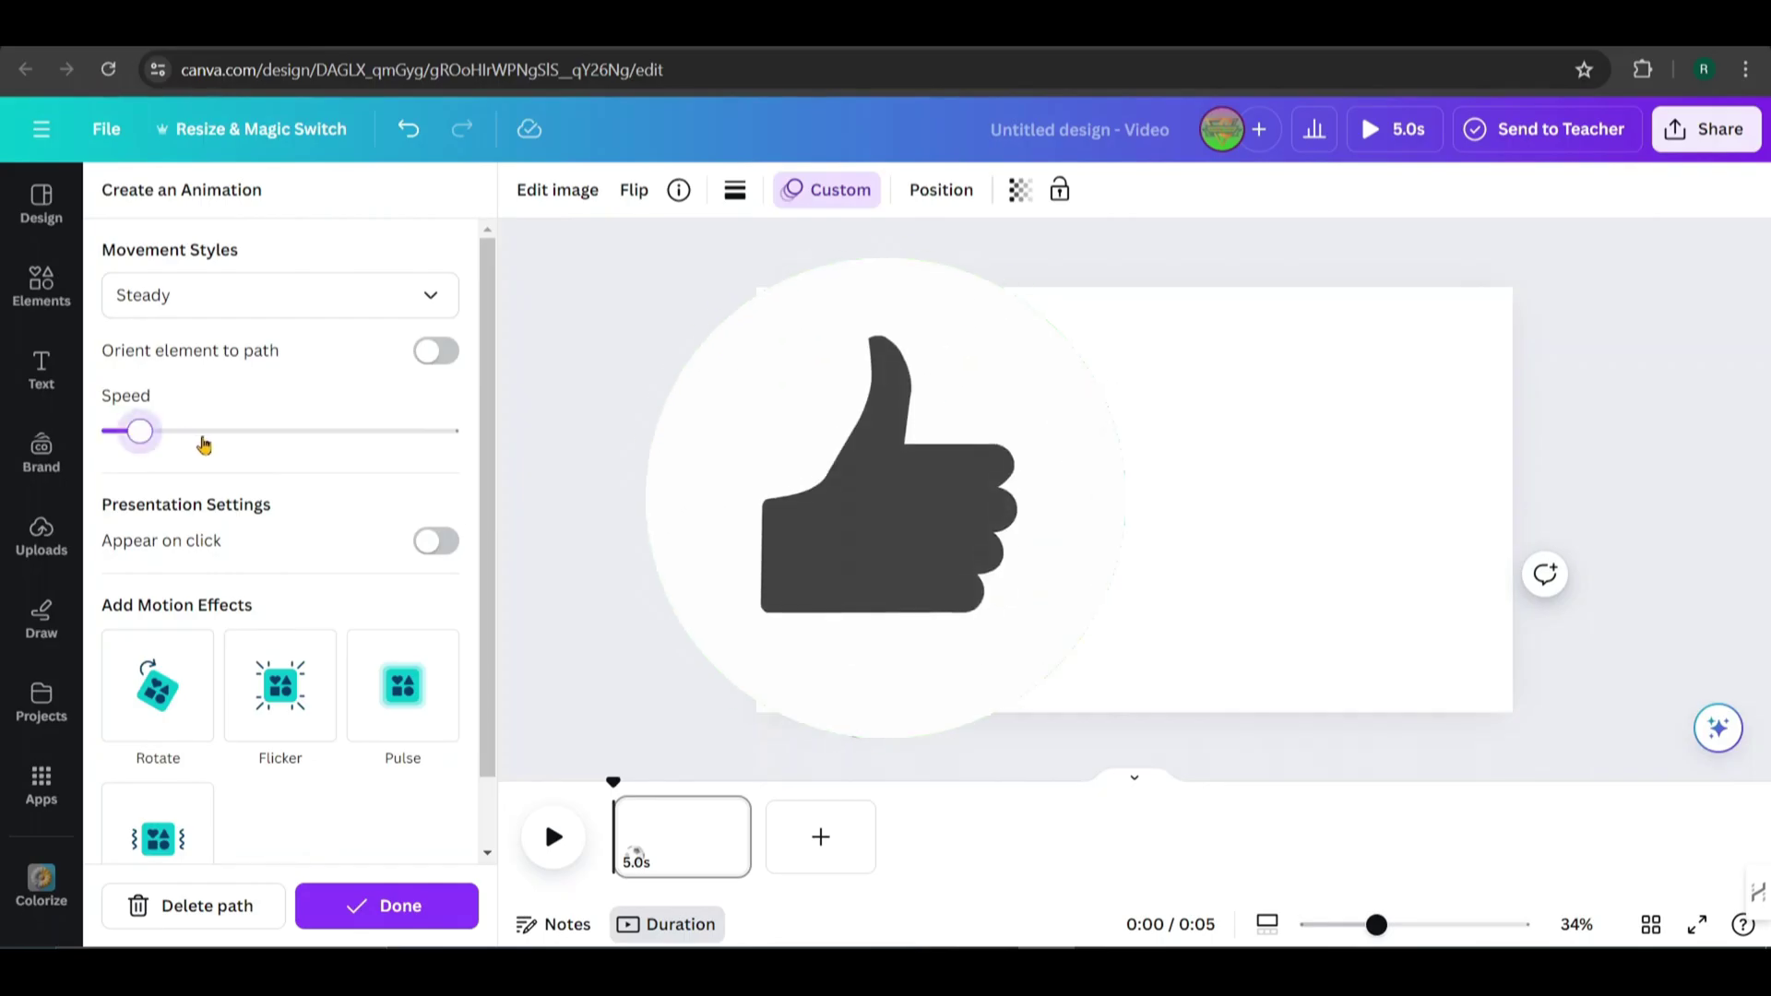